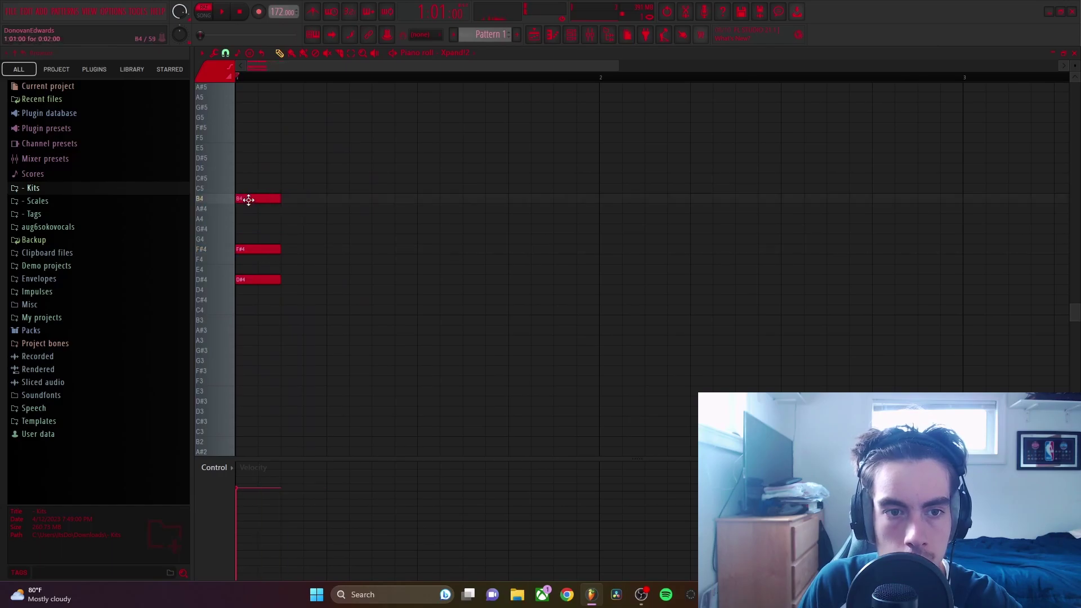
Step: Build a D#4, F#4, A#4 and A#5 chord at bar 1 and stretch it to two bars
{"action": "scroll", "coordinate": [321, 211], "scroll_direction": "up", "scroll_amount": 2}
{"action": "left_click", "coordinate": [310, 188]}
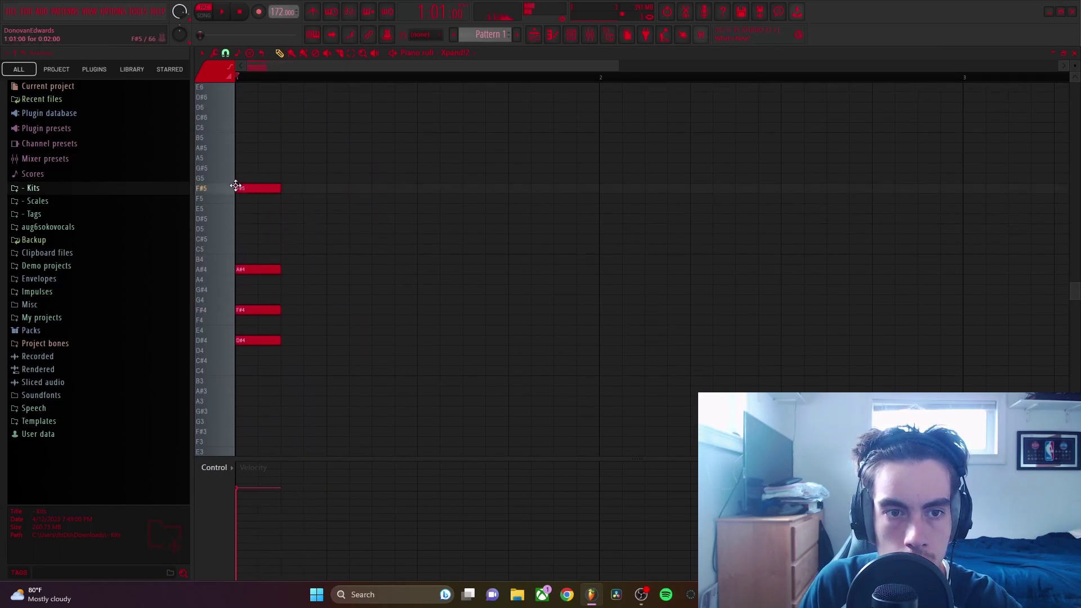
{"action": "left_click_drag", "start_coordinate": [280, 340], "coordinate": [615, 241]}
{"action": "key", "text": "space"}
{"action": "scroll", "coordinate": [659, 309], "scroll_direction": "down", "scroll_amount": 2}
{"action": "key", "text": "space"}
{"action": "left_click_drag", "start_coordinate": [493, 124], "coordinate": [798, 335]}
{"action": "left_click", "coordinate": [596, 164], "text": "ctrl"}
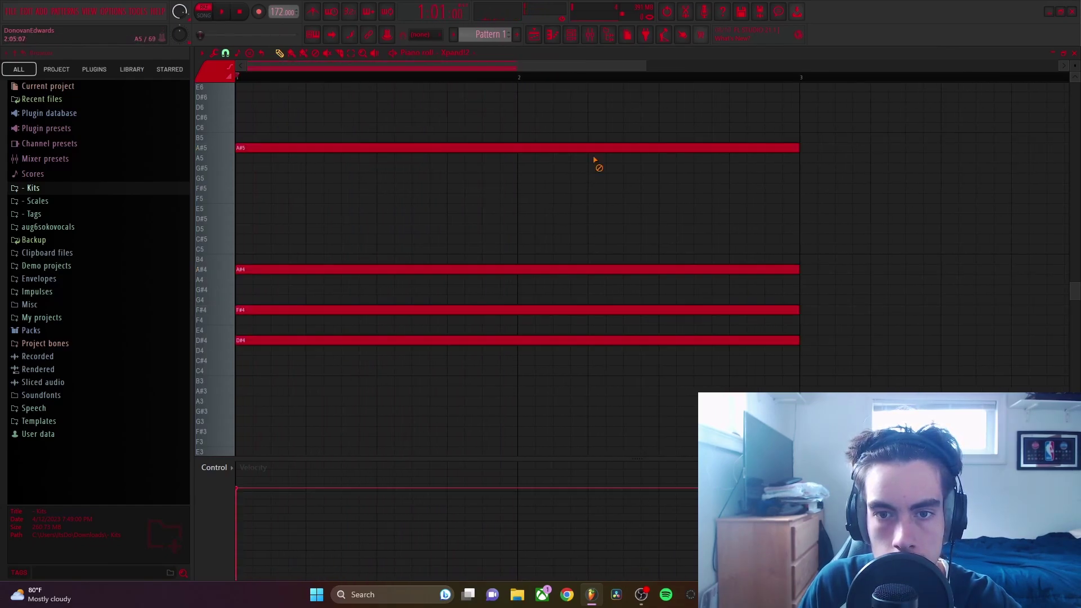
Step: Duplicate the chord to bar 3 and lower its upper notes to make D#4, F4, G#4 and G#5
{"action": "scroll", "coordinate": [566, 235], "scroll_direction": "down", "scroll_amount": 5}
{"action": "scroll", "coordinate": [566, 235], "scroll_direction": "down", "scroll_amount": 3}
{"action": "key", "text": "ctrl+b"}
{"action": "key", "text": "ctrl+d"}
{"action": "left_click_drag", "start_coordinate": [545, 220], "coordinate": [545, 229]}
{"action": "mouse_move", "coordinate": [545, 179]}
{"action": "left_mouse_down"}
{"action": "mouse_move", "coordinate": [546, 210]}
{"action": "mouse_move", "coordinate": [546, 194]}
{"action": "left_mouse_up"}
{"action": "scroll", "coordinate": [546, 206], "scroll_direction": "up", "scroll_amount": 4}
{"action": "scroll", "coordinate": [549, 209], "scroll_direction": "down", "scroll_amount": 1}
Step: Randomize the note levels of the two chords with a new random pattern and play them back
{"action": "key", "text": "space"}
{"action": "scroll", "coordinate": [548, 211], "scroll_direction": "down", "scroll_amount": 2}
{"action": "key", "text": "alt+r"}
{"action": "left_click", "coordinate": [607, 316]}
{"action": "left_click", "coordinate": [610, 344]}
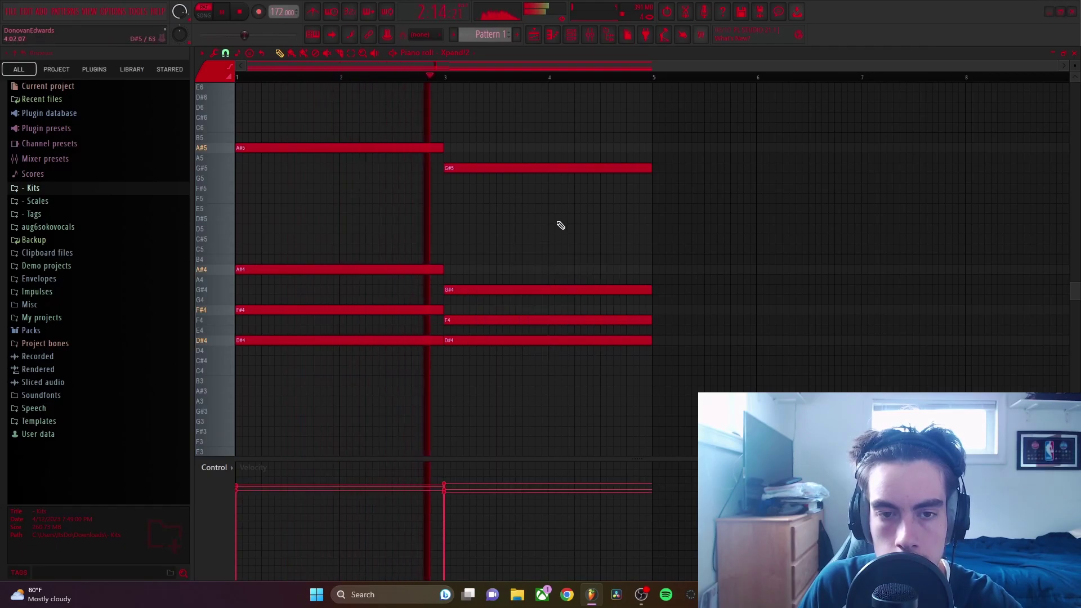
{"action": "key", "text": "space"}
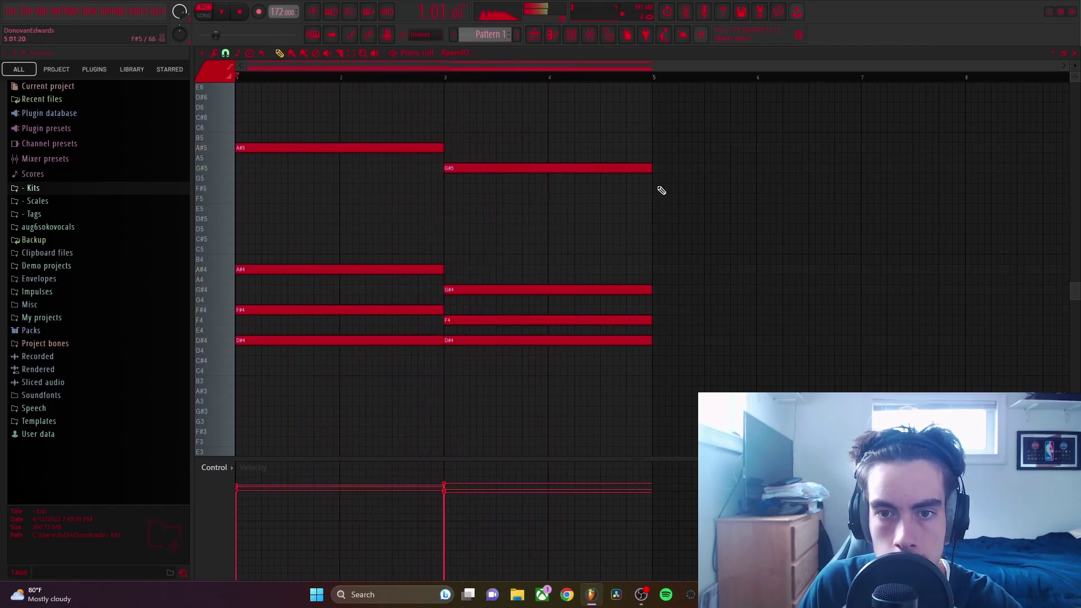
Step: Add two-bar top notes F#5 at bar 5 and F5 at bar 7, and repeat the lower notes of both chords beneath them
{"action": "left_click", "coordinate": [654, 179]}
{"action": "left_click_drag", "start_coordinate": [654, 187], "coordinate": [654, 191]}
{"action": "left_click", "coordinate": [865, 201]}
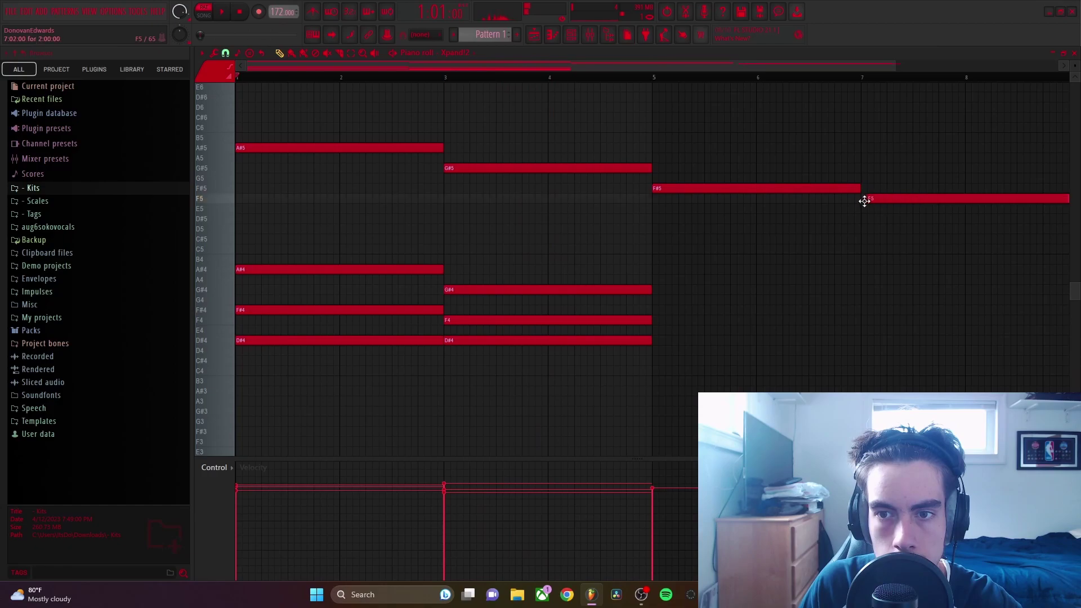
{"action": "scroll", "coordinate": [789, 218], "scroll_direction": "down", "scroll_amount": 3}
{"action": "scroll", "coordinate": [724, 227], "scroll_direction": "down", "scroll_amount": 1}
{"action": "key", "text": "ctrl+b"}
{"action": "left_click_drag", "start_coordinate": [349, 146], "coordinate": [572, 292]}
{"action": "left_click", "coordinate": [583, 300], "text": "ctrl"}
Step: Add two-bar bass notes under the last two chords: B3 at bar 5 and A#3 at bar 7
{"action": "left_click", "coordinate": [572, 280]}
{"action": "left_click", "coordinate": [774, 310]}
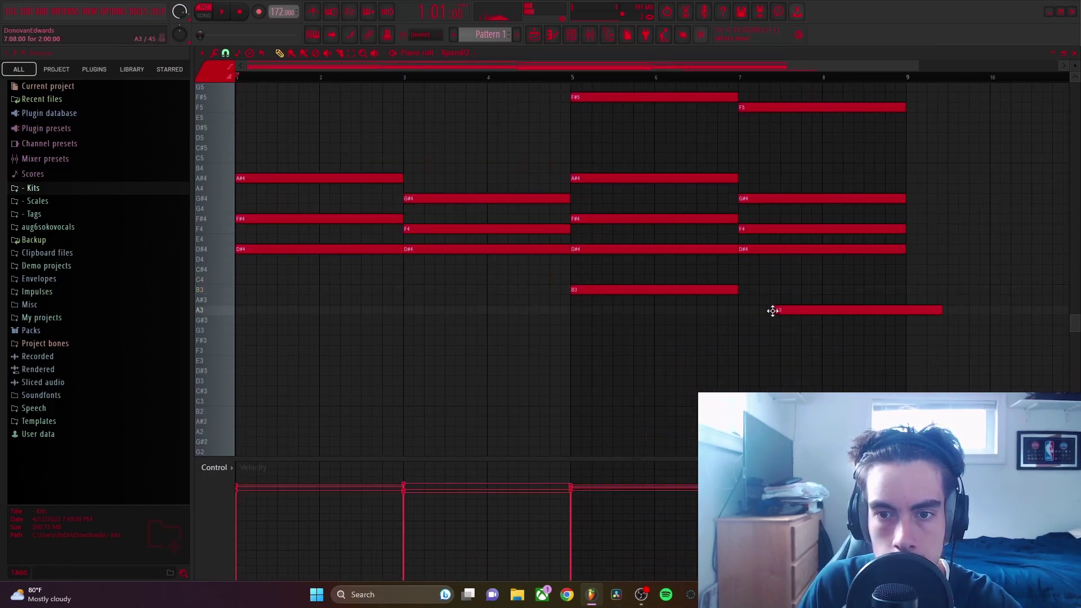
{"action": "left_click_drag", "start_coordinate": [775, 309], "coordinate": [744, 297]}
Step: Randomize the note levels of the full eight-bar progression and play it back
{"action": "key", "text": "alt+r"}
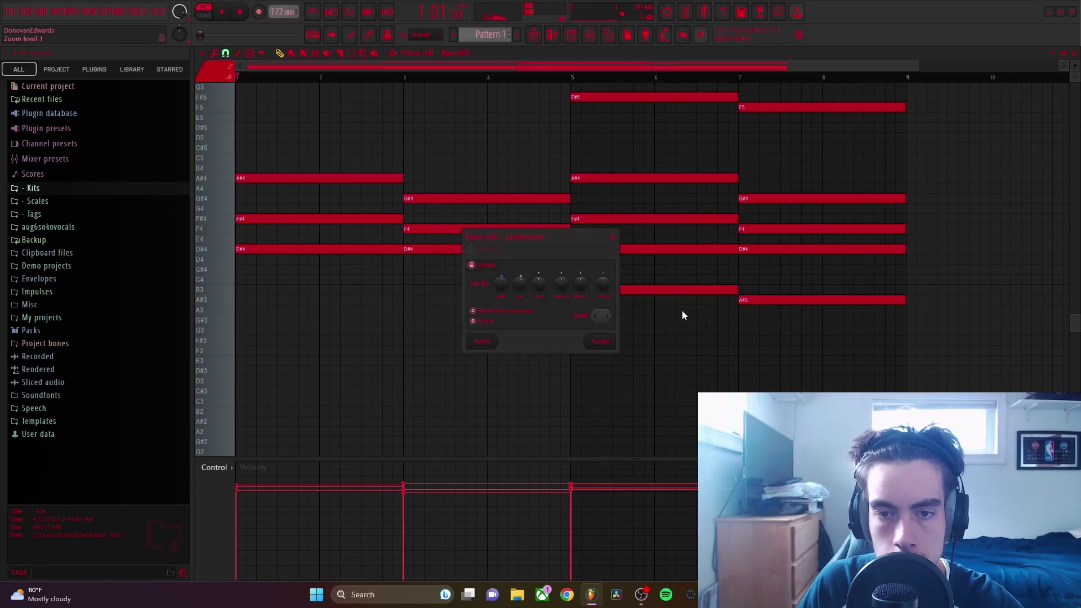
{"action": "left_click", "coordinate": [600, 341]}
{"action": "key", "text": "space"}
{"action": "scroll", "coordinate": [543, 321], "scroll_direction": "up", "scroll_amount": 3}
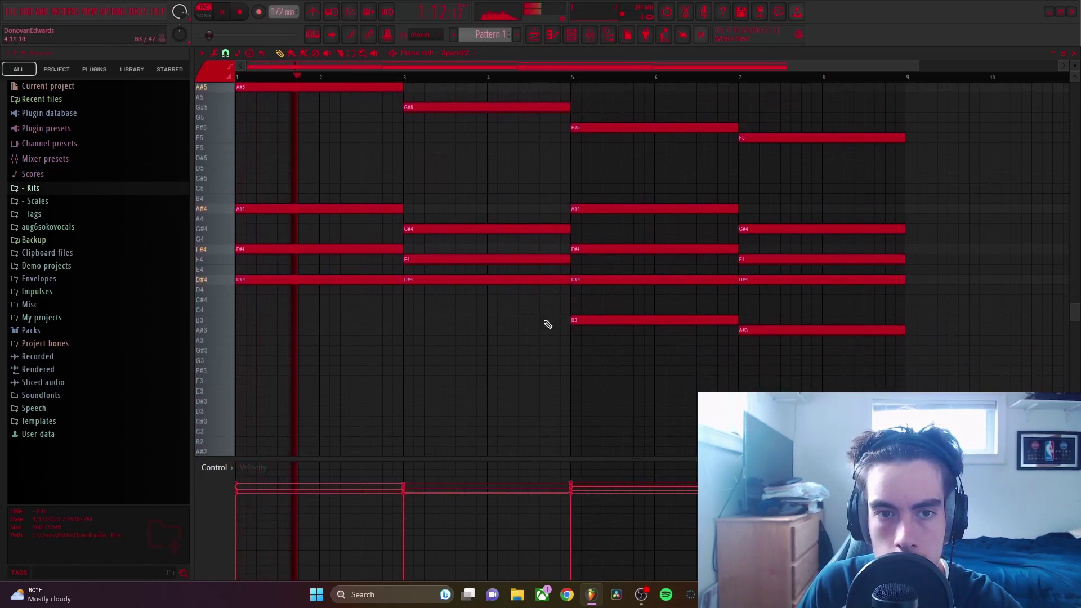
{"action": "scroll", "coordinate": [559, 318], "scroll_direction": "down", "scroll_amount": 1}
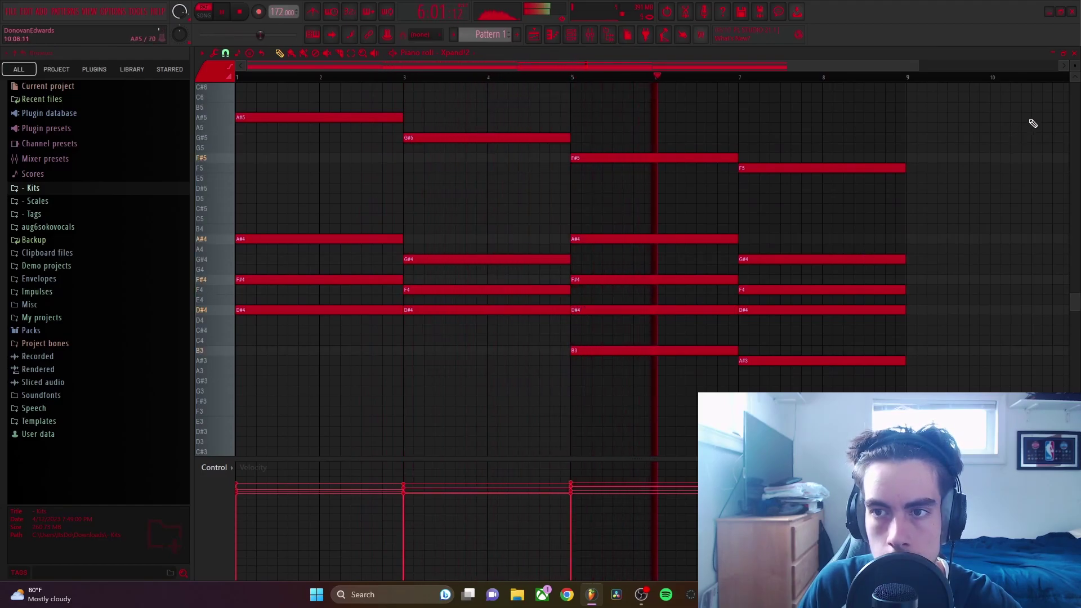
Step: Clone the Xpand!2 channel and load the +26 Harp preset from the Strings category in the copy
{"action": "left_click", "coordinate": [1075, 54]}
{"action": "right_click", "coordinate": [400, 151]}
{"action": "left_click", "coordinate": [463, 278]}
{"action": "right_click", "coordinate": [408, 152]}
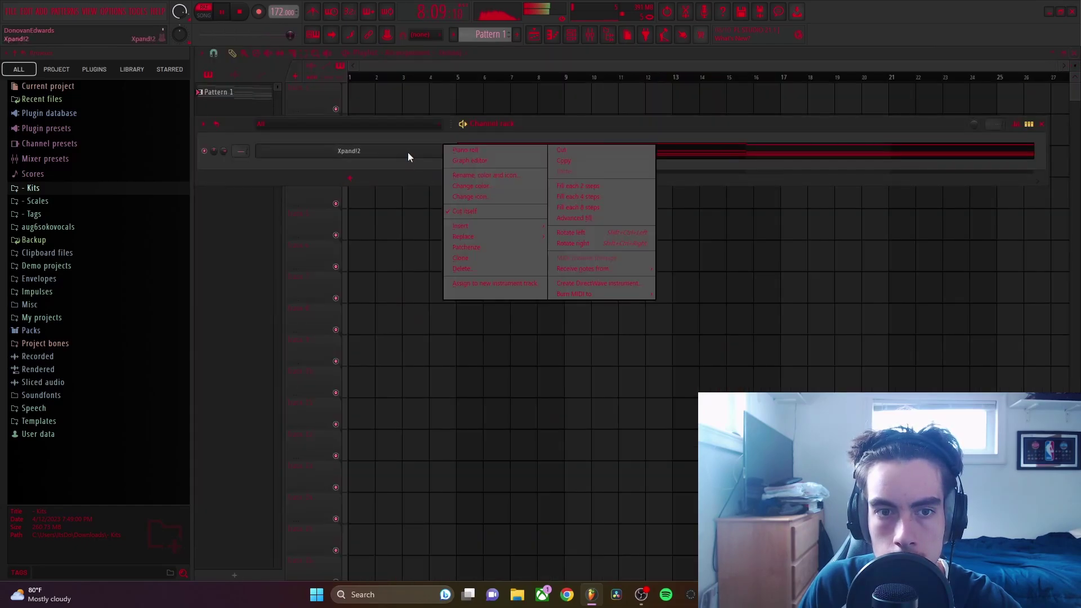
{"action": "left_click", "coordinate": [466, 258]}
{"action": "left_click", "coordinate": [518, 479]}
{"action": "mouse_move", "coordinate": [501, 499]}
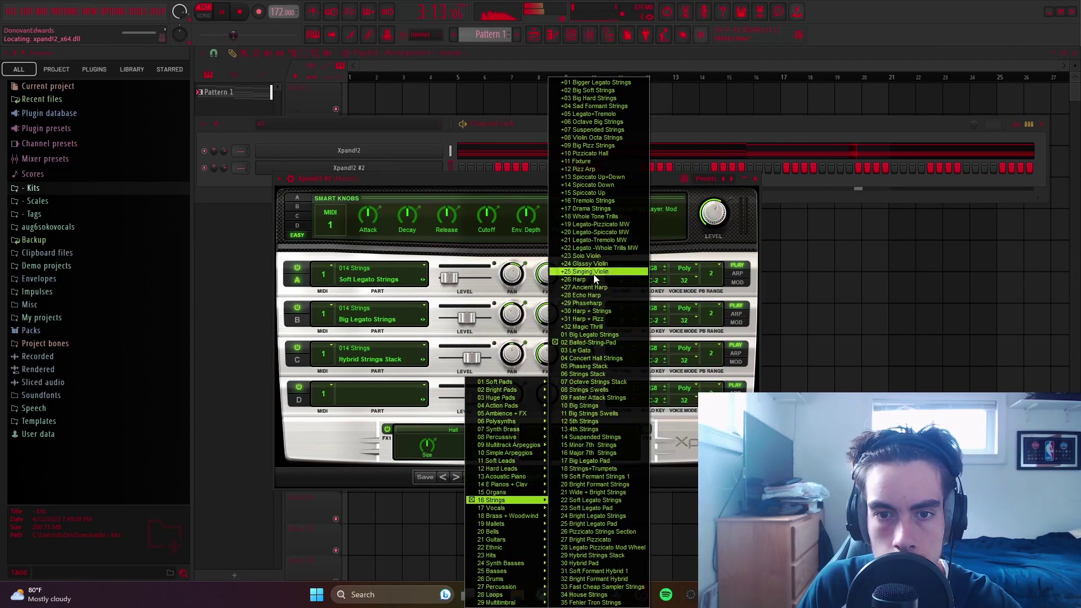
{"action": "left_click", "coordinate": [588, 280]}
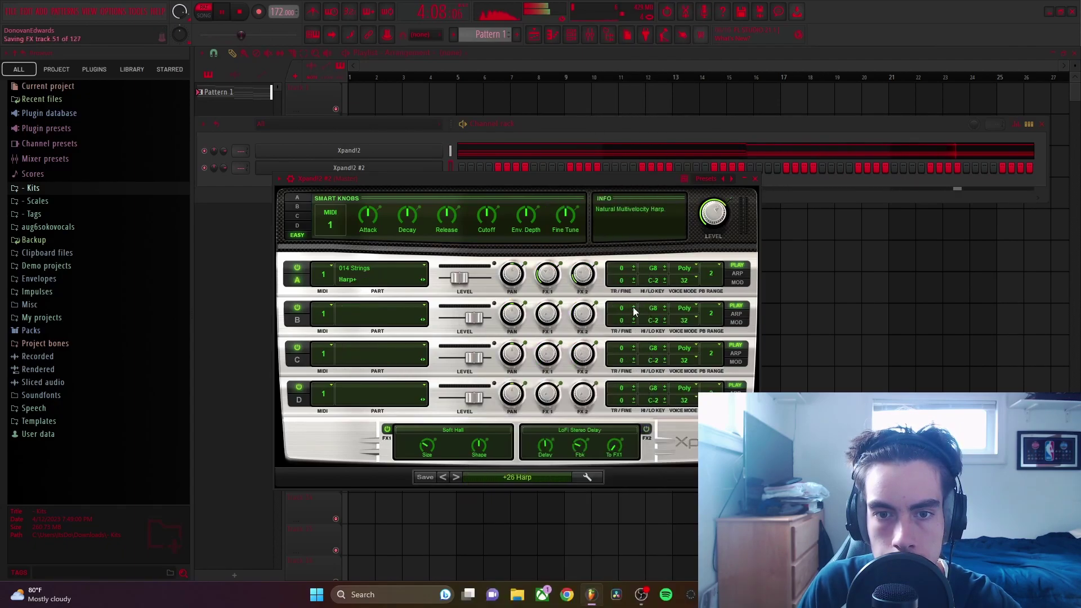
Step: Open the piano roll of the Xpand!2 #2 channel and place a short D#4 note at bar 1
{"action": "left_click", "coordinate": [755, 180]}
{"action": "right_click", "coordinate": [439, 164]}
{"action": "left_click", "coordinate": [452, 168]}
{"action": "key", "text": "space"}
{"action": "left_click_drag", "start_coordinate": [299, 300], "coordinate": [228, 319]}
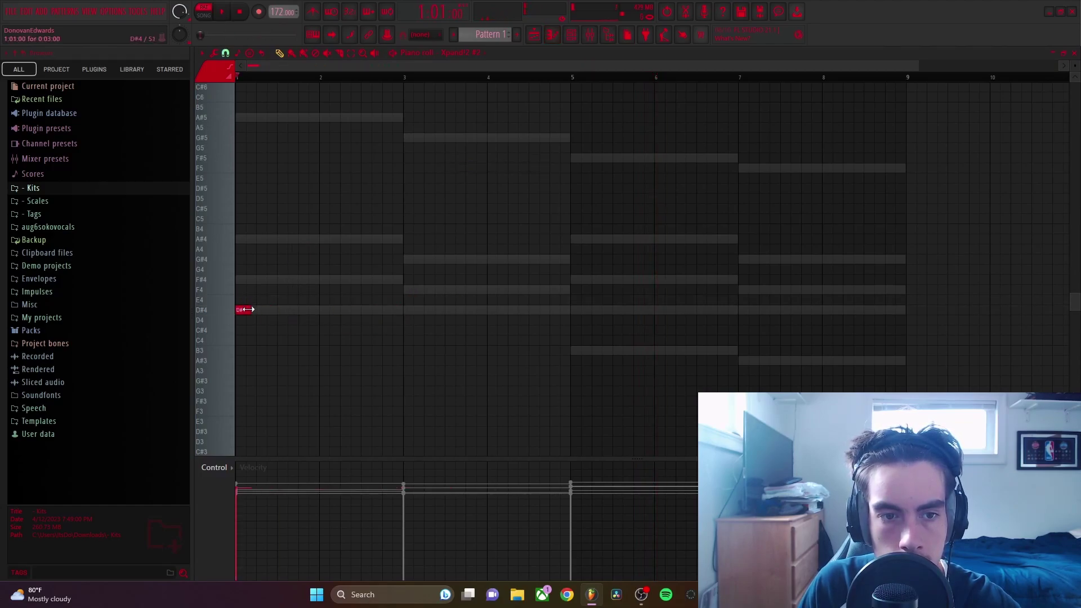
Step: Set the grid snap to 1/2 beat and build a half-beat D#5, F5, F#5, F5 figure at bar 1
{"action": "key", "text": "space"}
{"action": "left_click", "coordinate": [227, 54]}
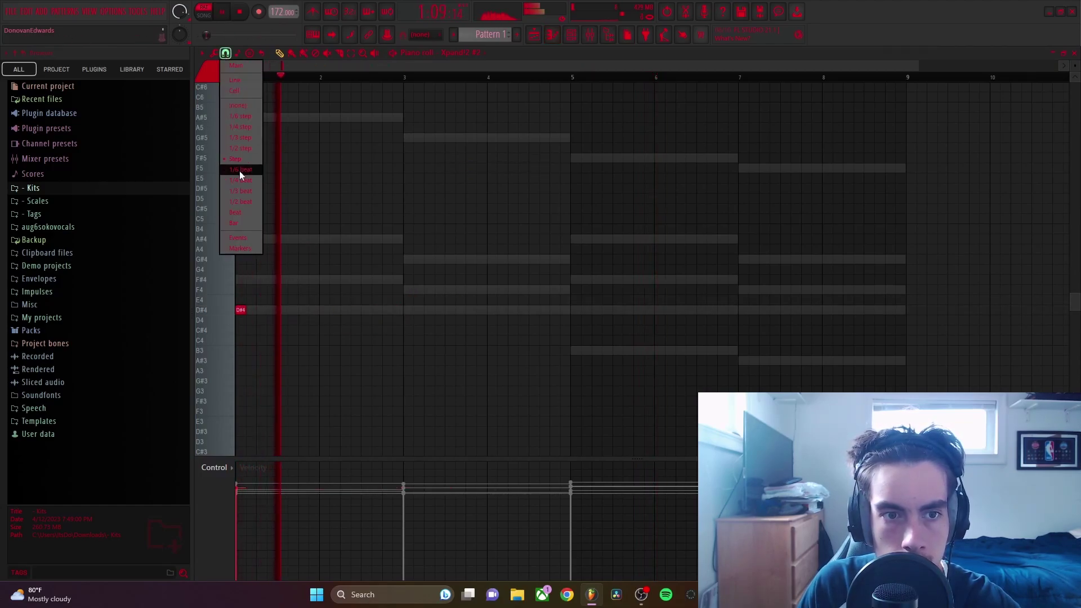
{"action": "left_click", "coordinate": [243, 202]}
{"action": "key", "text": "space"}
{"action": "key", "text": "space"}
{"action": "scroll", "coordinate": [299, 276], "scroll_direction": "up", "scroll_amount": 2}
{"action": "key", "text": "space"}
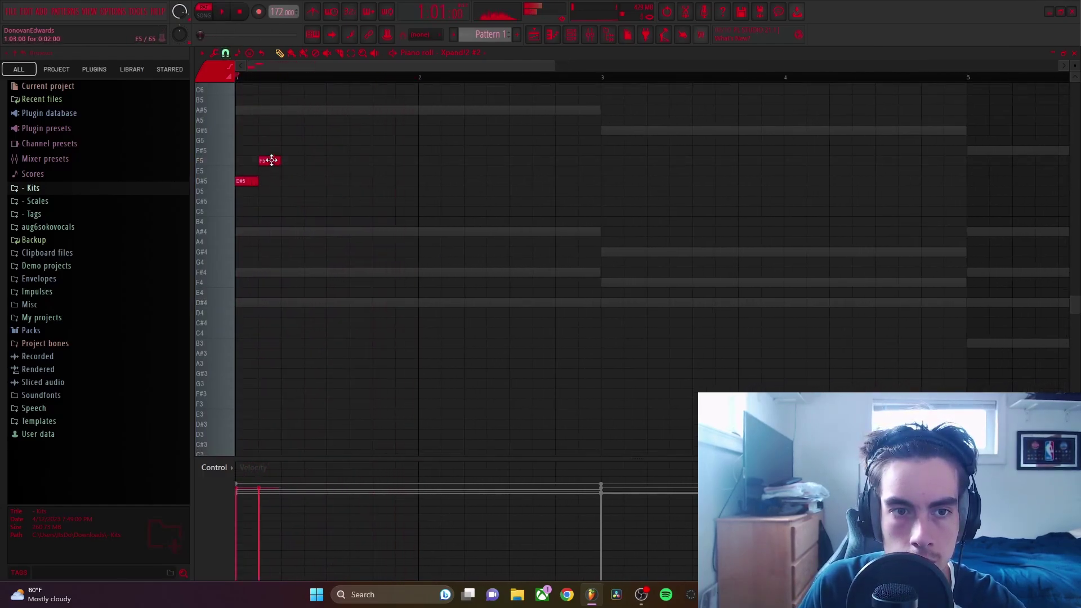
{"action": "key", "text": "space"}
Step: Repeat the four-note harp figure until it fills the first four bars
{"action": "key", "text": "ctrl+b"}
{"action": "key", "text": "ctrl+b"}
{"action": "key", "text": "ctrl+b"}
{"action": "key", "text": "ctrl+b"}
{"action": "key", "text": "ctrl+b"}
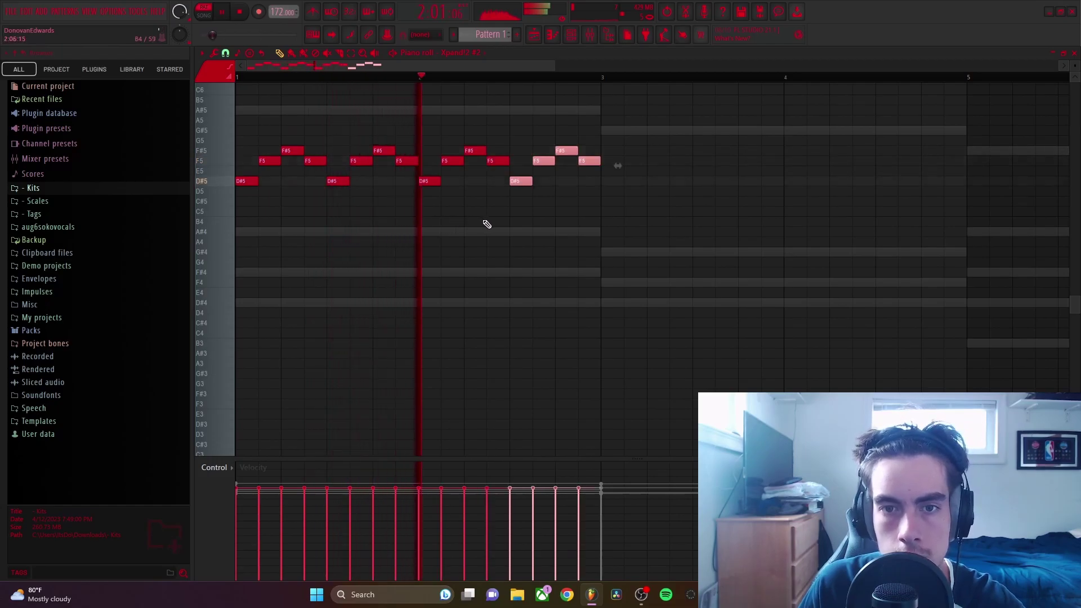
{"action": "key", "text": "ctrl+b"}
{"action": "key", "text": "ctrl+b"}
{"action": "left_click", "coordinate": [505, 233], "text": "ctrl"}
Step: Change two harp notes late in bar 4 to A#5 and G#5, and duplicate the four-bar melody through bar 8
{"action": "scroll", "coordinate": [540, 228], "scroll_direction": "down", "scroll_amount": 2}
{"action": "scroll", "coordinate": [583, 217], "scroll_direction": "up", "scroll_amount": 2}
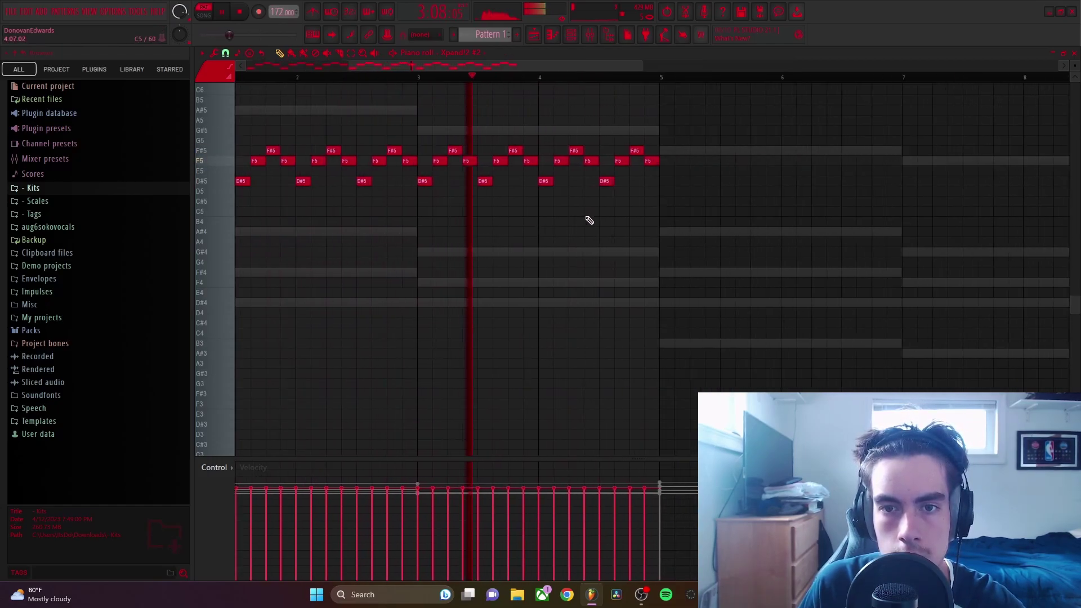
{"action": "key", "text": "space"}
{"action": "left_click_drag", "start_coordinate": [631, 184], "coordinate": [616, 124]}
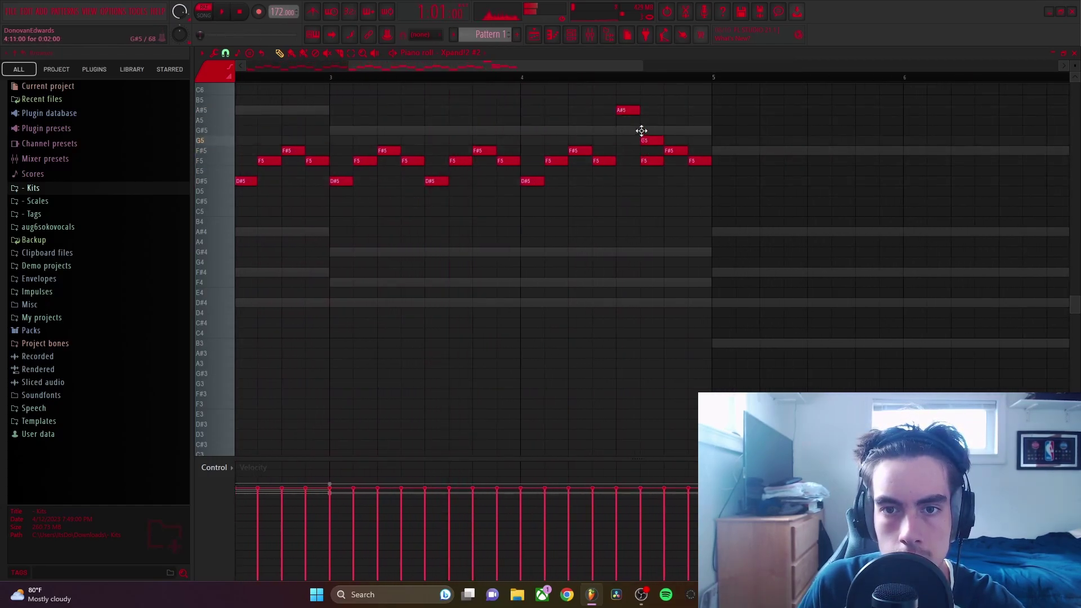
{"action": "key", "text": "ctrl+b"}
{"action": "scroll", "coordinate": [643, 230], "scroll_direction": "down", "scroll_amount": 3}
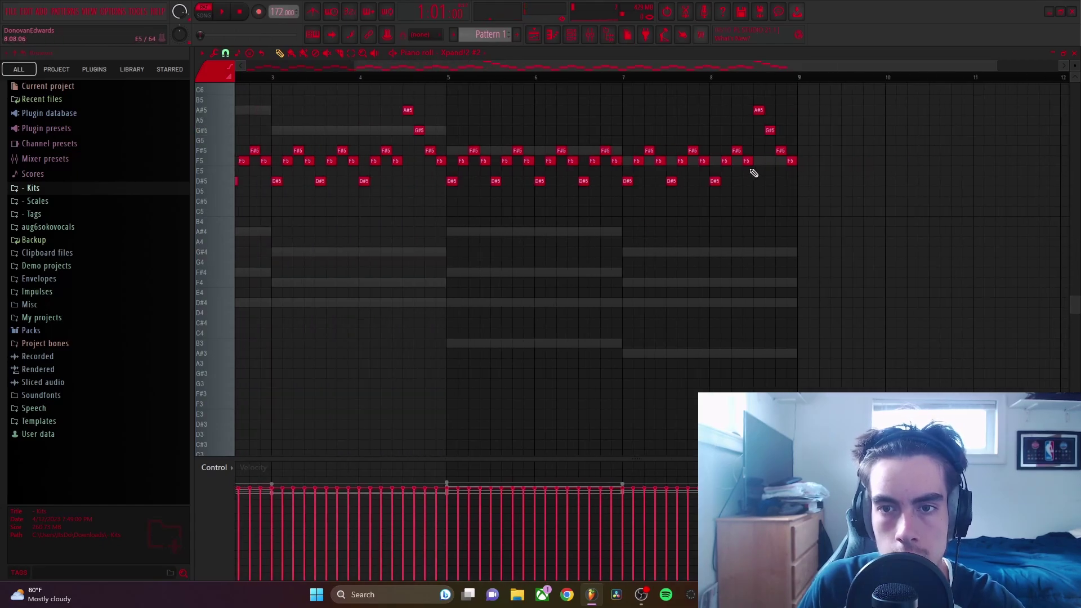
Step: Raise the last harp note of bar 8 to G#5 and randomize the melody's note levels
{"action": "key", "text": "alt+r"}
{"action": "left_click", "coordinate": [607, 313]}
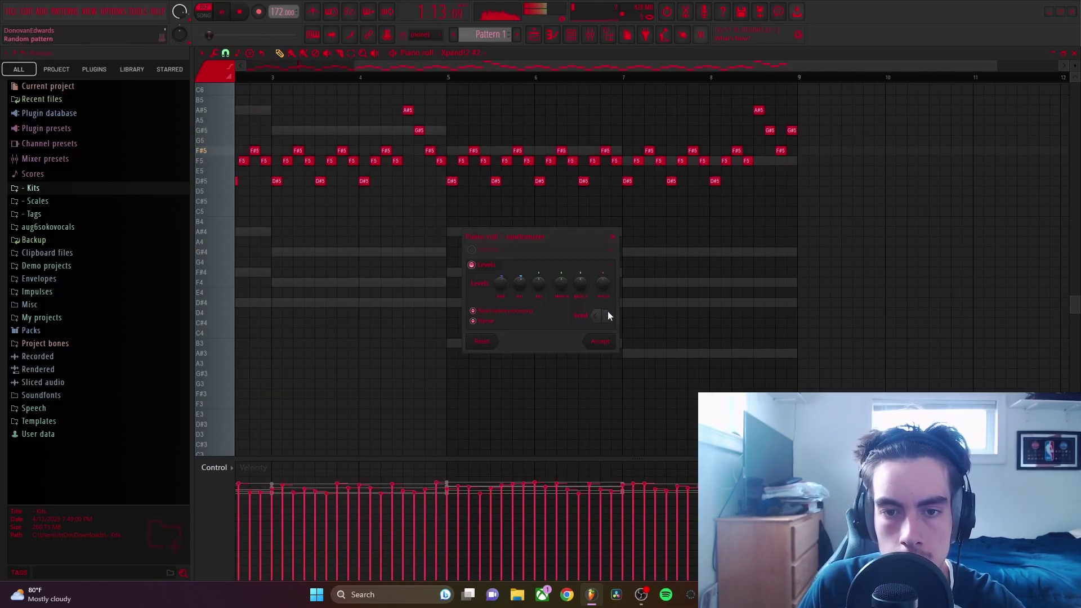
{"action": "left_click", "coordinate": [601, 340]}
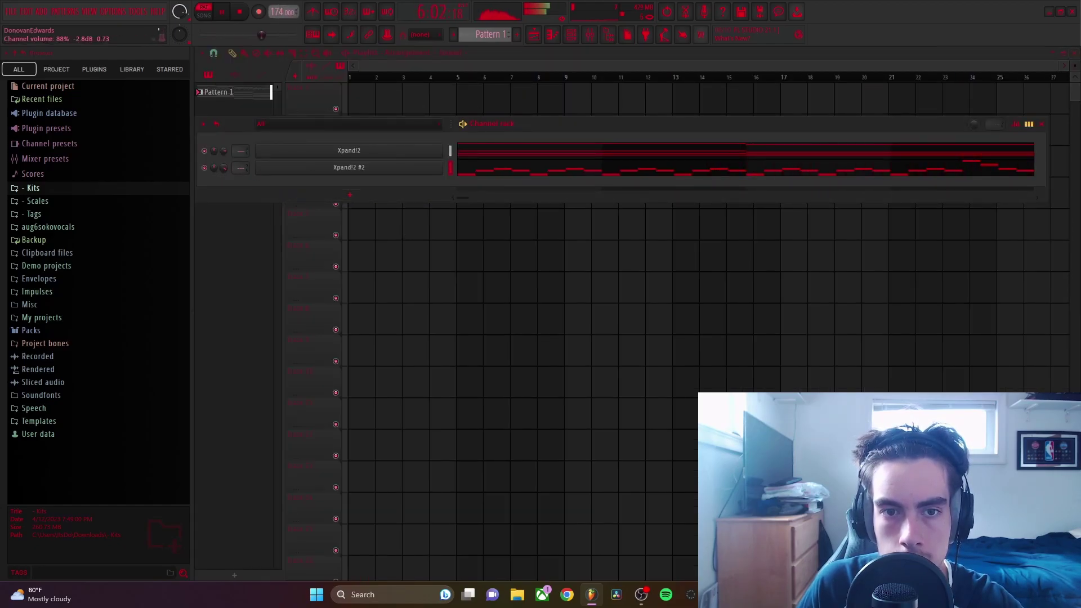
Step: Switch the Xpand!2 #2 channel to the +27 Ancient Harp preset
{"action": "left_click", "coordinate": [384, 172]}
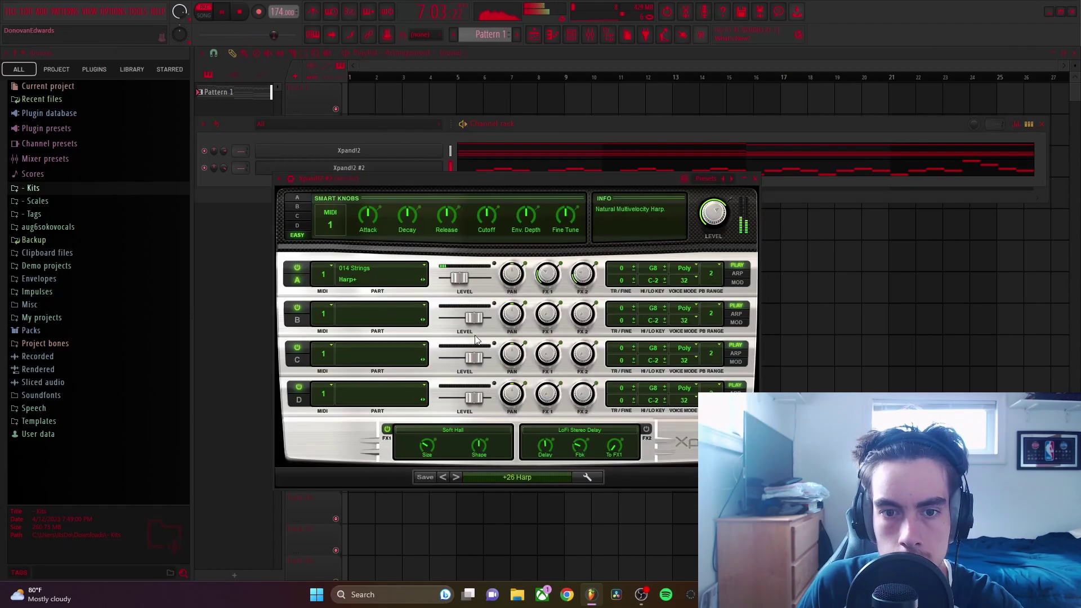
{"action": "left_click", "coordinate": [485, 478]}
{"action": "mouse_move", "coordinate": [504, 505]}
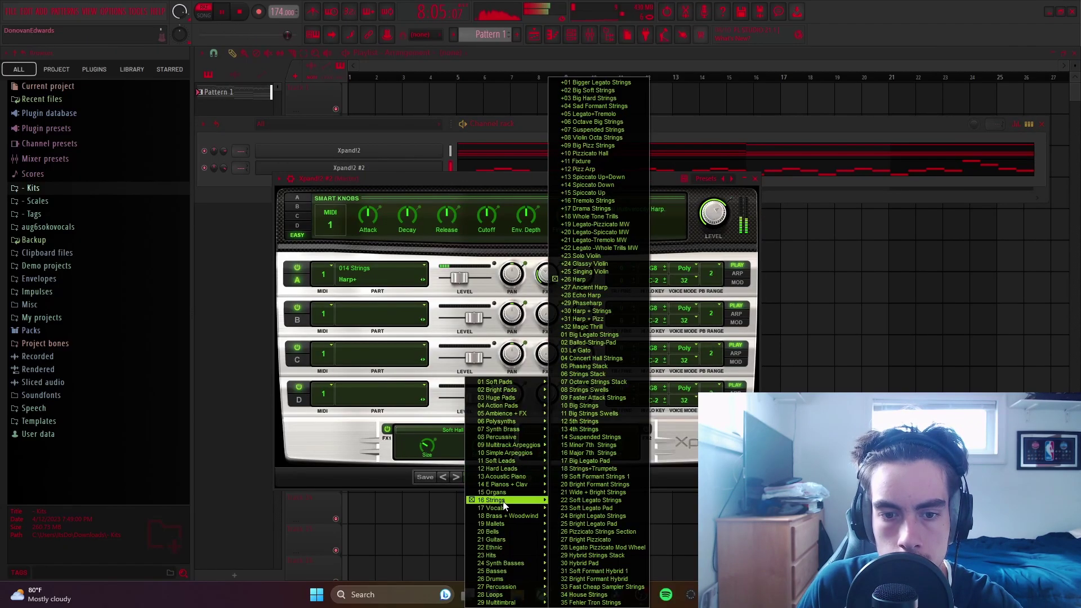
{"action": "left_click", "coordinate": [594, 280]}
{"action": "left_click", "coordinate": [457, 478]}
{"action": "left_click", "coordinate": [755, 179]}
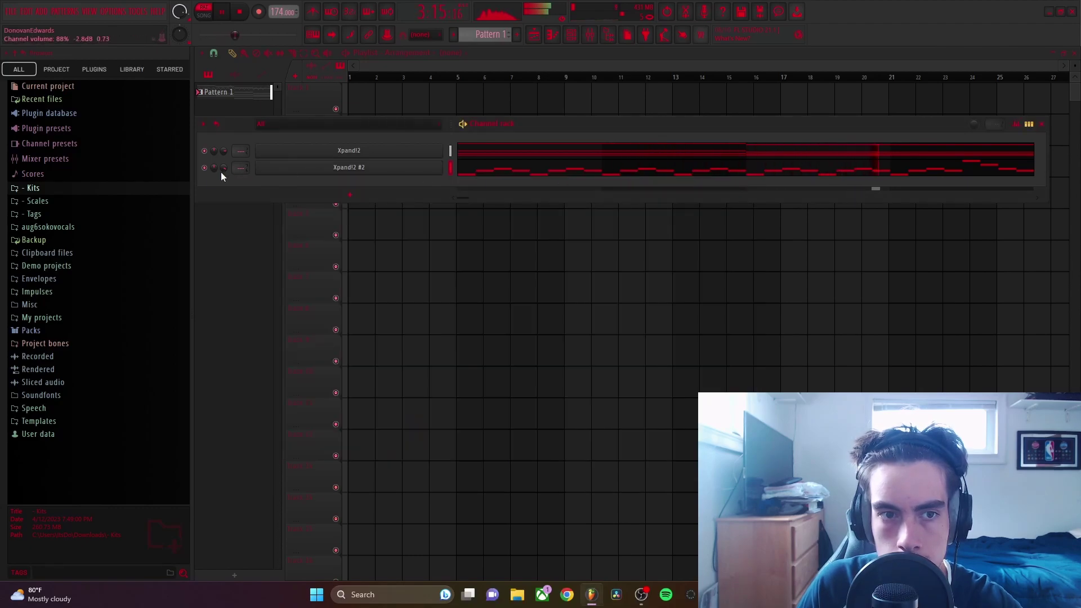
Step: Audition the harp presets up to +30 Harp + Strings in Xpand!2 #2 and return to +27 Ancient Harp
{"action": "left_click", "coordinate": [349, 167]}
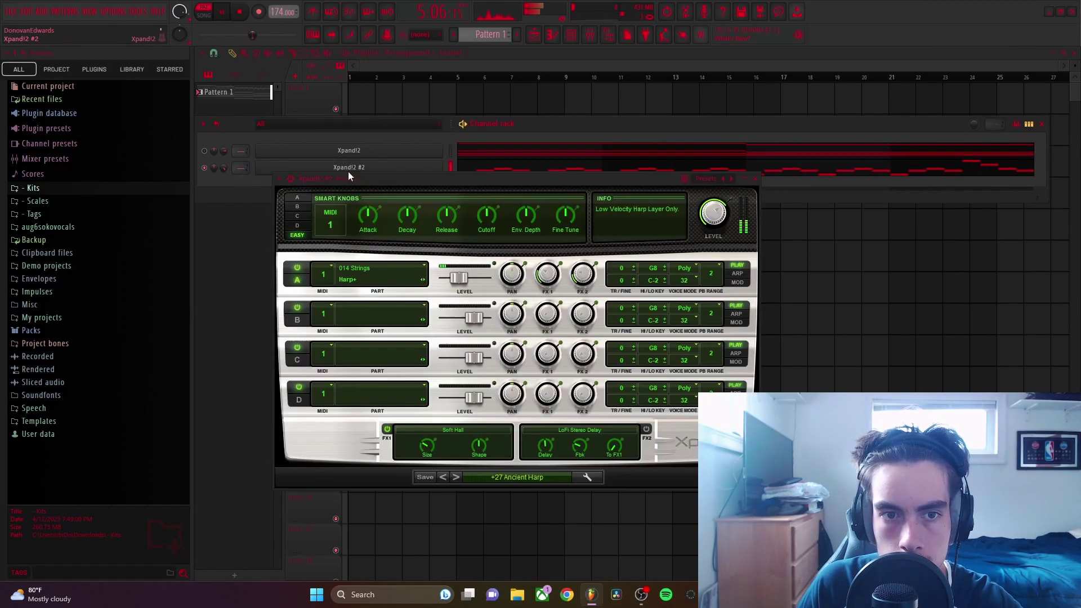
{"action": "left_click", "coordinate": [454, 479]}
{"action": "left_click", "coordinate": [456, 478]}
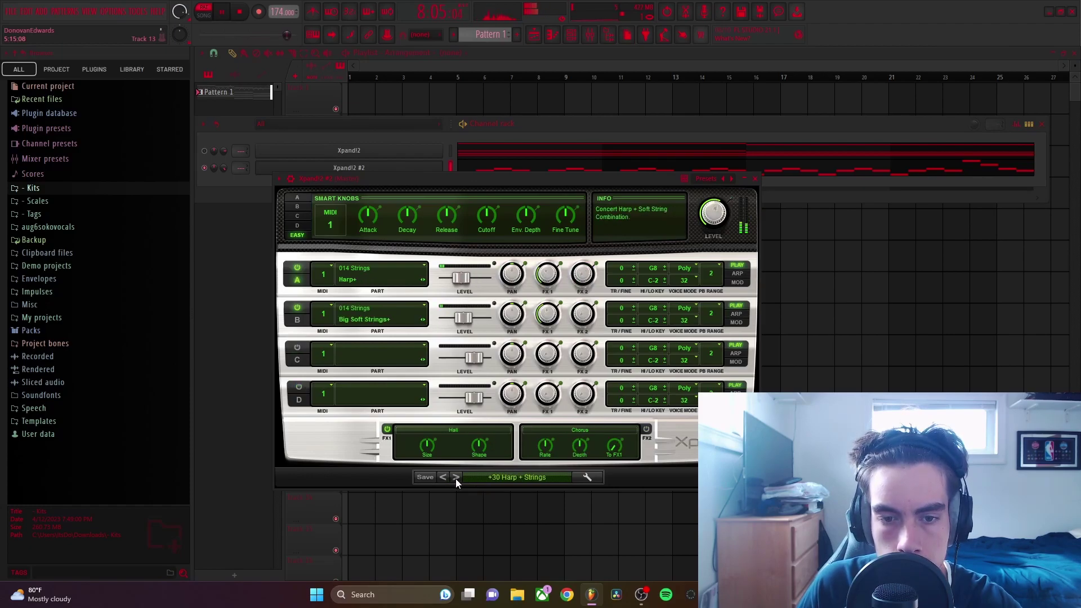
{"action": "left_click", "coordinate": [448, 479]}
{"action": "left_click", "coordinate": [448, 478]}
{"action": "left_click", "coordinate": [448, 478]}
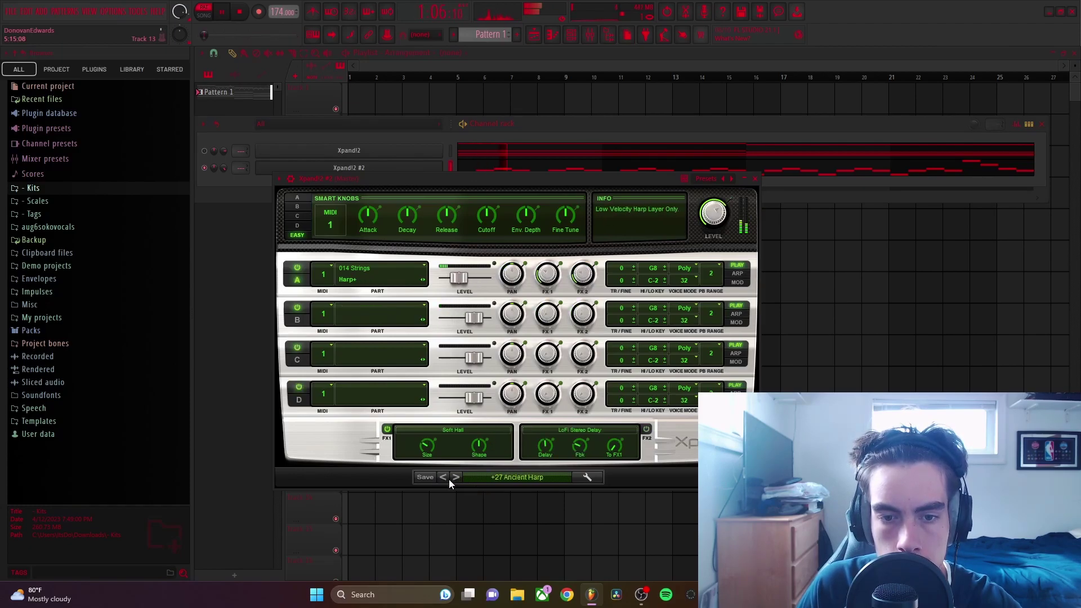
{"action": "left_click", "coordinate": [756, 179]}
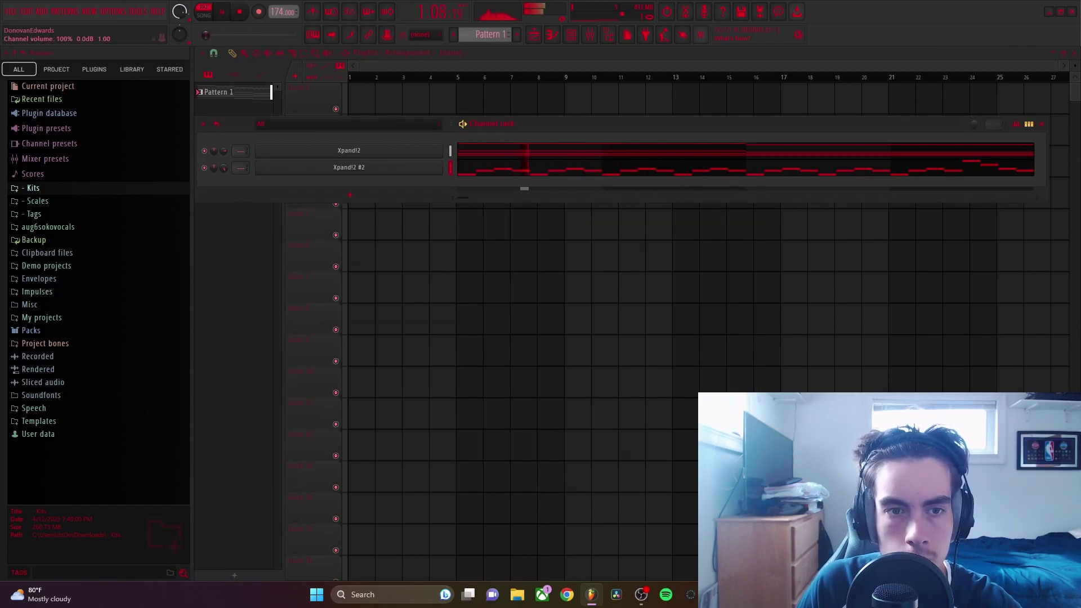
Step: Set the master level of the Xpand!2 #2 instrument to +3.5 dB
{"action": "right_click", "coordinate": [443, 165]}
{"action": "left_click", "coordinate": [457, 274]}
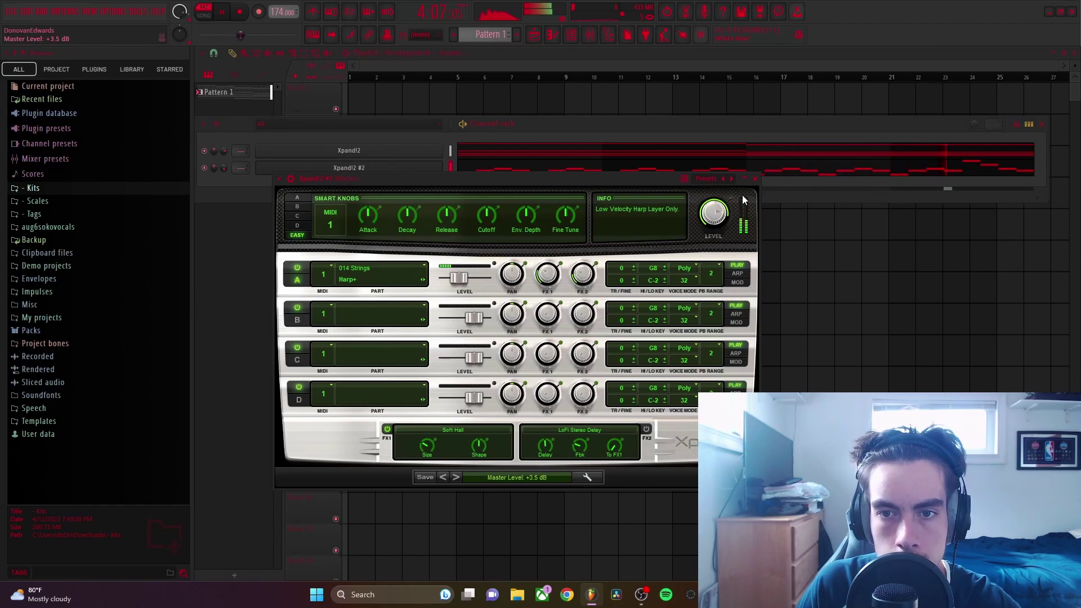
{"action": "left_click", "coordinate": [756, 180]}
Step: Clone the Xpand!2 #2 channel and choose a preset from the Mallets category in the copy
{"action": "right_click", "coordinate": [309, 171]}
{"action": "left_click", "coordinate": [459, 275]}
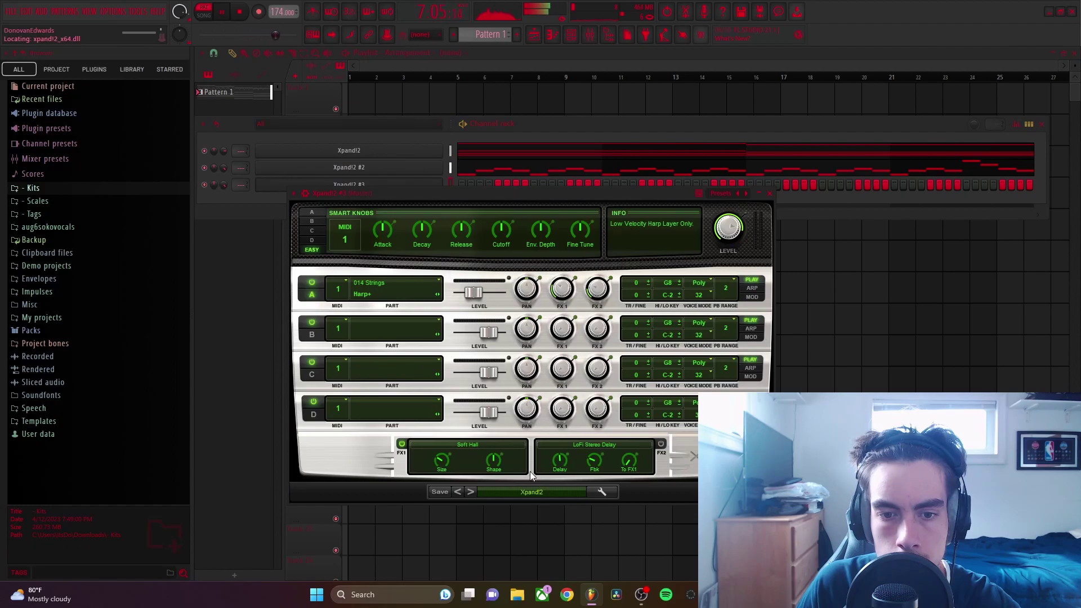
{"action": "left_click", "coordinate": [533, 490]}
{"action": "mouse_move", "coordinate": [532, 540]}
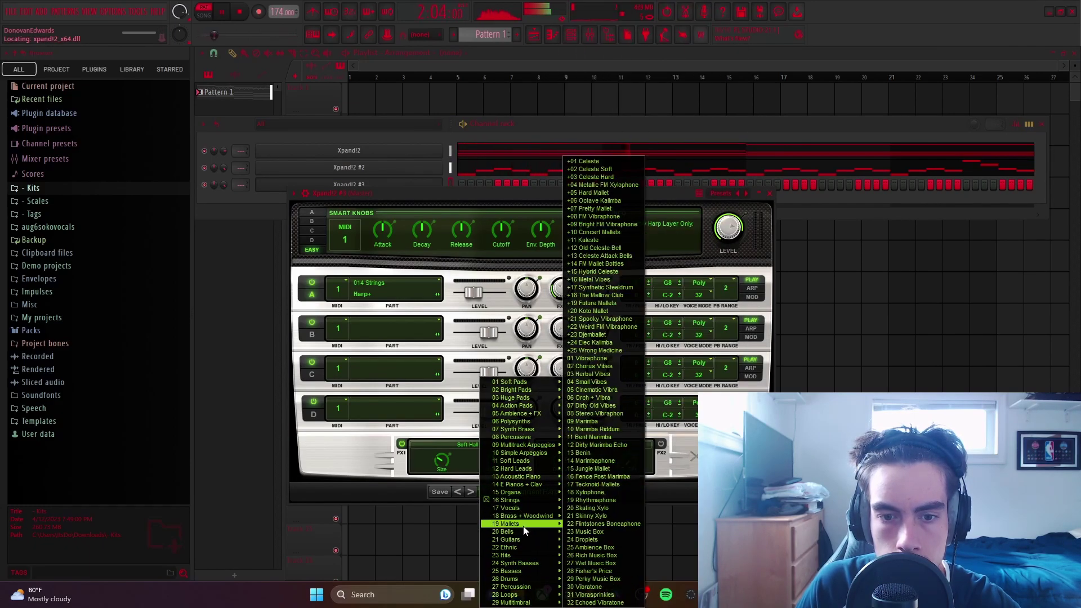
{"action": "left_click", "coordinate": [600, 175]}
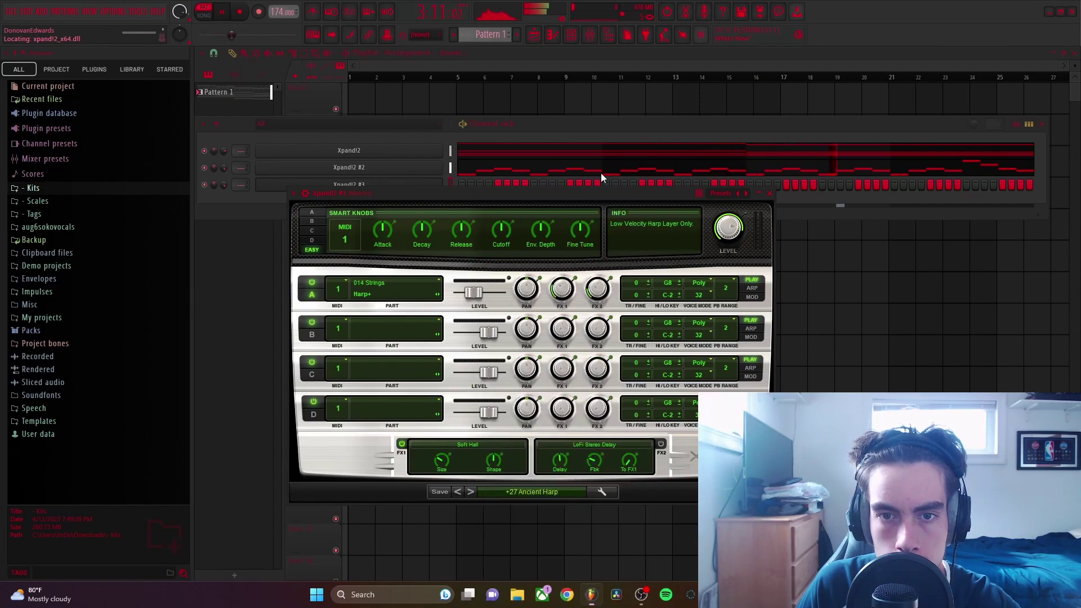
Step: Open the piano roll of the third Xpand!2 channel and place a half-beat D#4 note at bar 1
{"action": "left_click", "coordinate": [770, 194]}
{"action": "right_click", "coordinate": [412, 186]}
{"action": "left_click", "coordinate": [453, 184]}
{"action": "scroll", "coordinate": [366, 261], "scroll_direction": "down", "scroll_amount": 2}
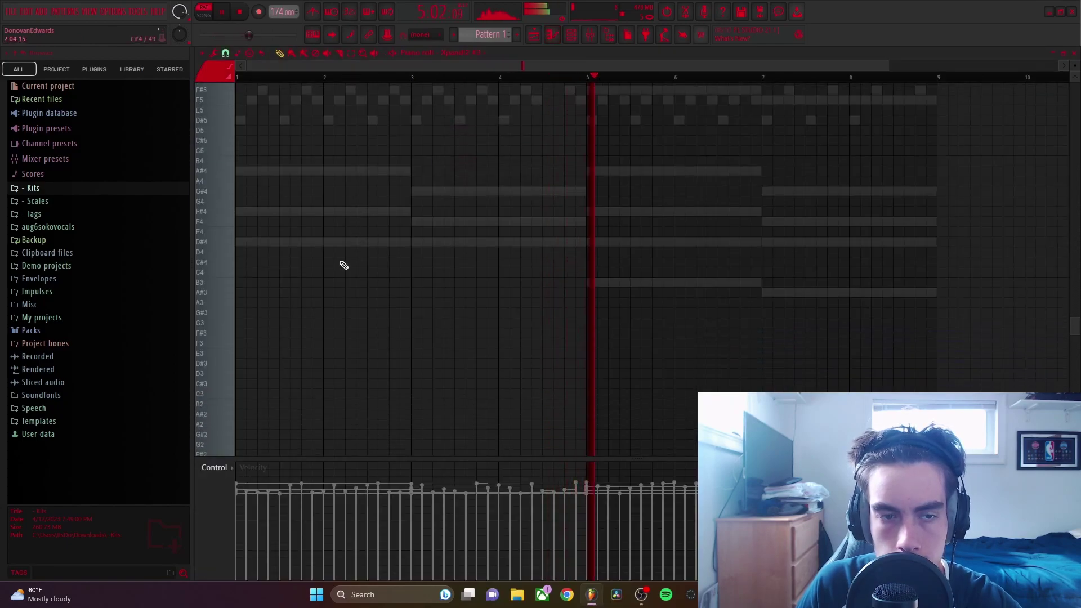
{"action": "scroll", "coordinate": [338, 260], "scroll_direction": "up", "scroll_amount": 3}
{"action": "key", "text": "space"}
{"action": "left_click", "coordinate": [242, 243]}
Step: Select the new note at bar 1 and raise it two octaves to D#6
{"action": "left_click_drag", "start_coordinate": [221, 201], "coordinate": [250, 297]}
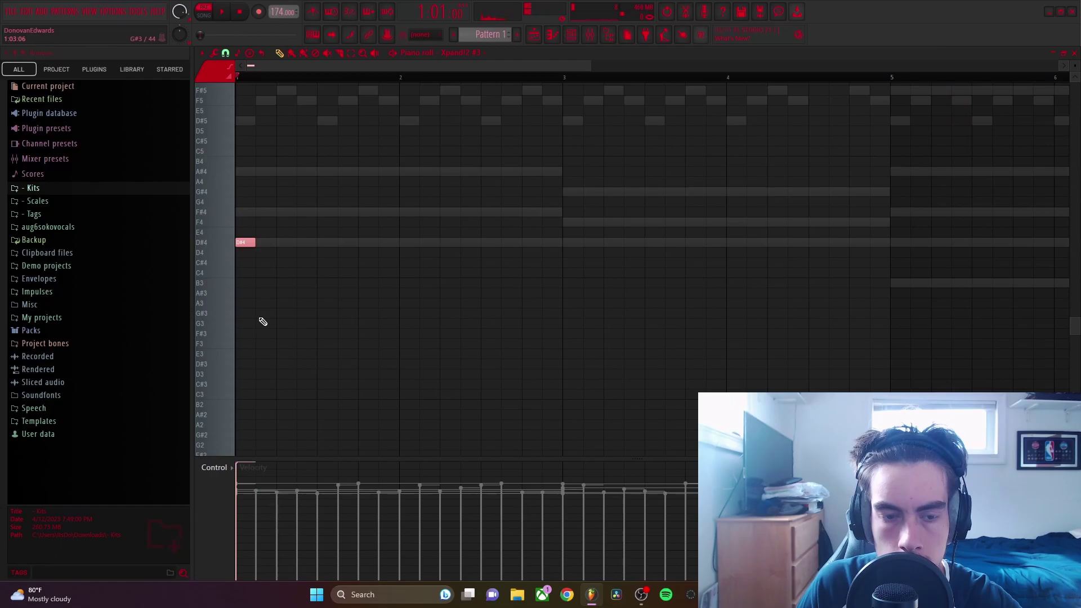
{"action": "key", "text": "ctrl+Up"}
{"action": "key", "text": "space"}
{"action": "key", "text": "ctrl+Up"}
{"action": "scroll", "coordinate": [262, 319], "scroll_direction": "up", "scroll_amount": 5}
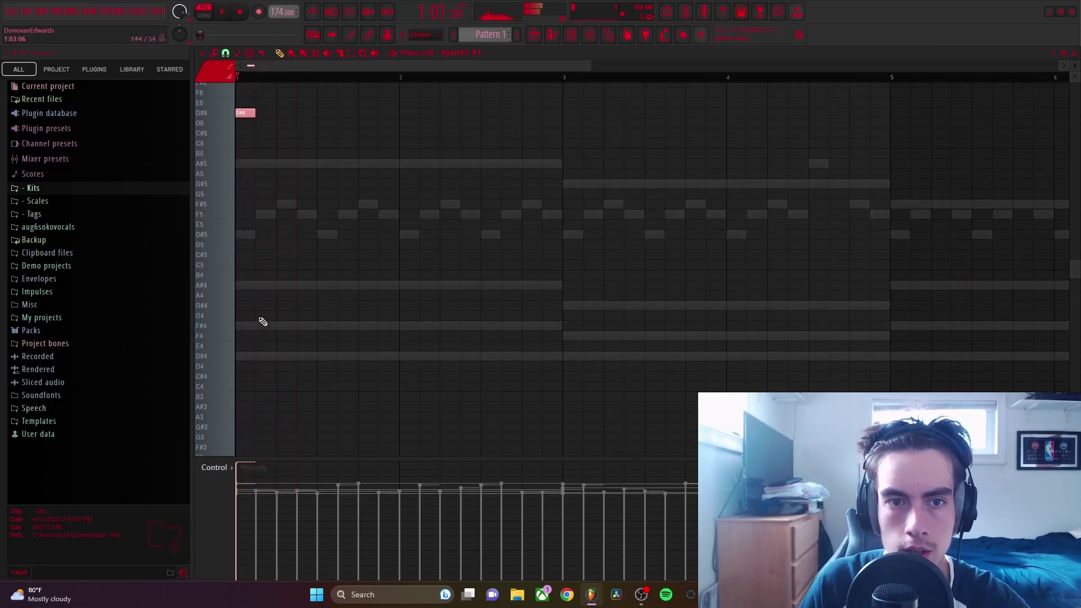
Step: Continue the counter-melody with half-beat A#6, F#6, F6 and D#6 notes in bars 1–2, repeating the figure in bars 3–4 without its last D#6
{"action": "key", "text": "space"}
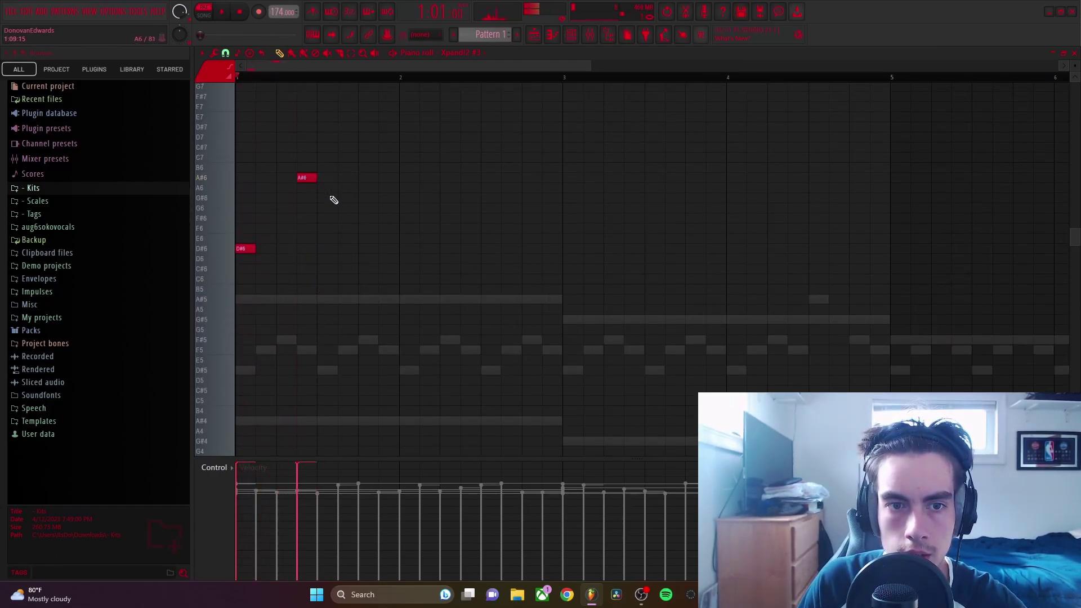
{"action": "key", "text": "space"}
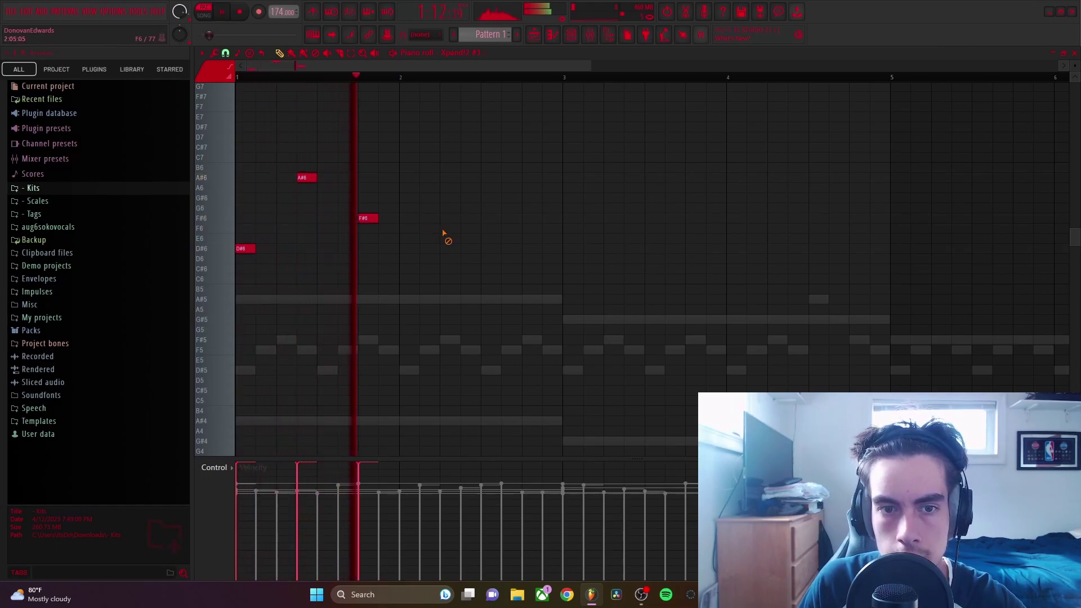
{"action": "left_click", "coordinate": [444, 229]}
{"action": "key", "text": "space"}
{"action": "left_click", "coordinate": [512, 244]}
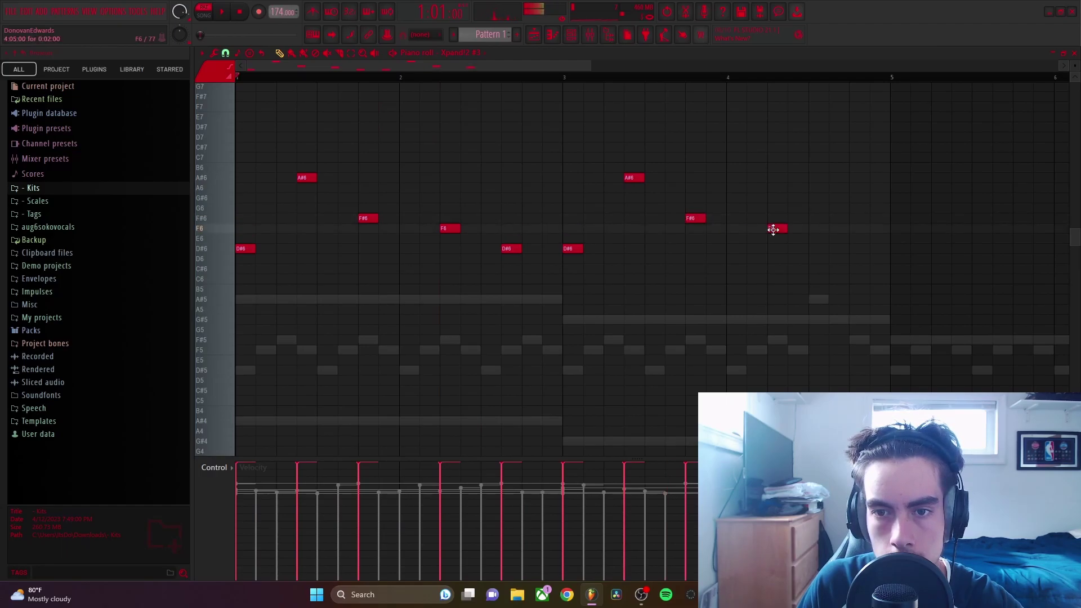
Step: Add a G#6 in the second half of bar 4, then duplicate the four-bar phrase into bars 5–8 with randomized note levels
{"action": "left_click_drag", "start_coordinate": [822, 204], "coordinate": [823, 198]}
{"action": "key", "text": "space"}
{"action": "scroll", "coordinate": [784, 188], "scroll_direction": "down", "scroll_amount": 2}
{"action": "key", "text": "ctrl+b"}
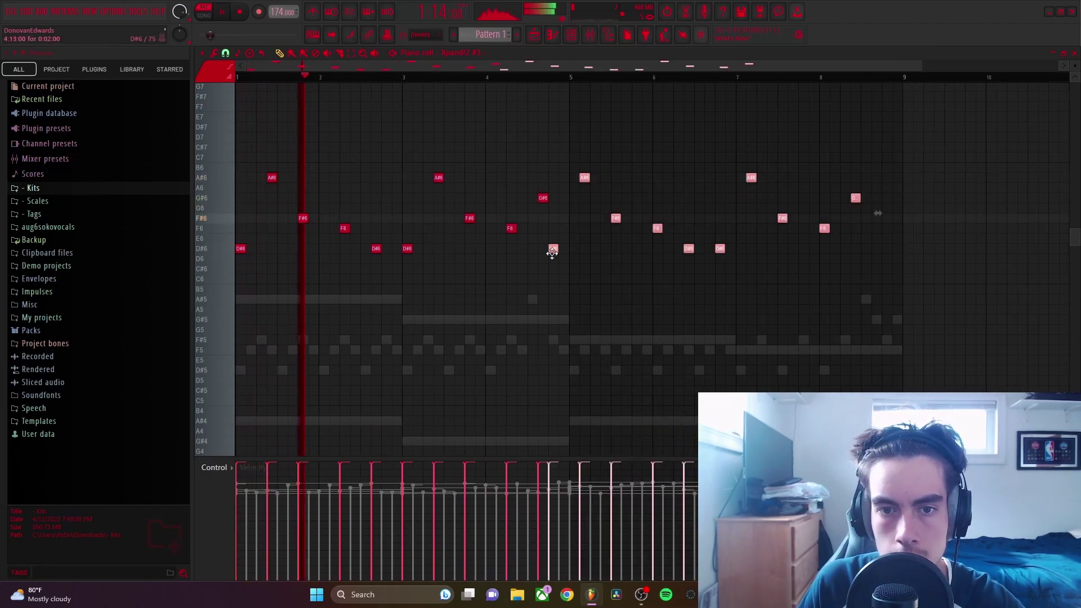
{"action": "key", "text": "alt+r"}
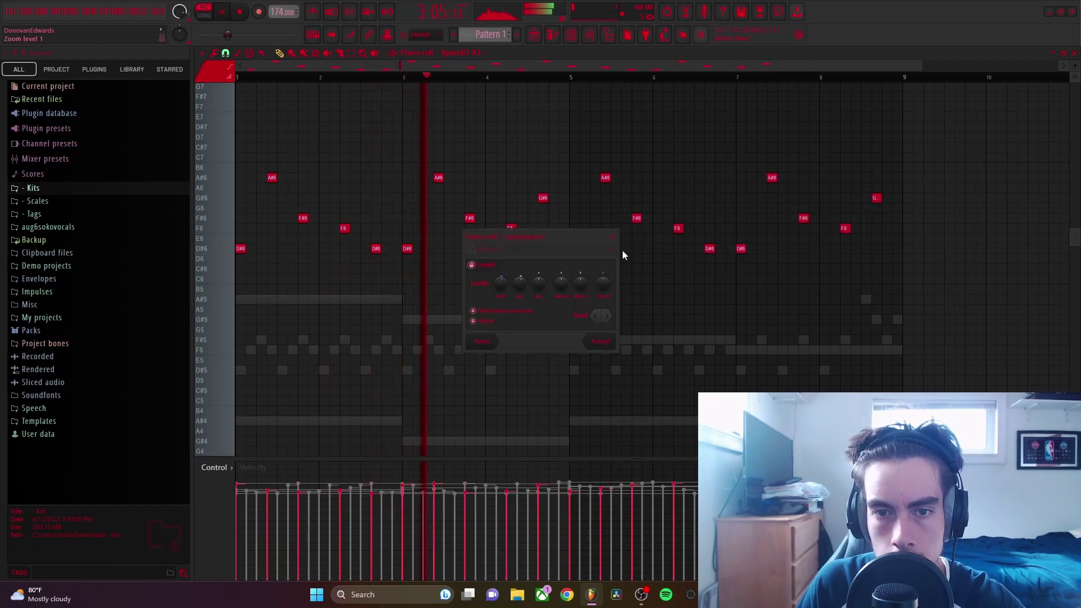
{"action": "left_click", "coordinate": [608, 343]}
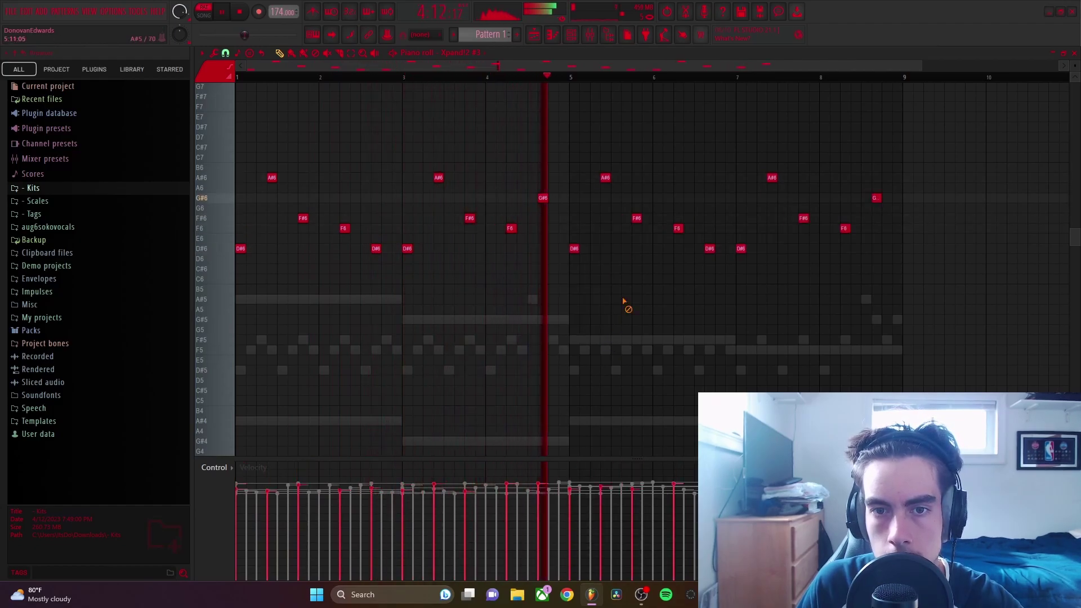
Step: Vary the ending: raise bar 7's F#6 to B6 and replace the F6 and G#6 in bar 8 with A#6 notes
{"action": "right_click", "coordinate": [844, 228]}
{"action": "left_click_drag", "start_coordinate": [804, 221], "coordinate": [800, 167]}
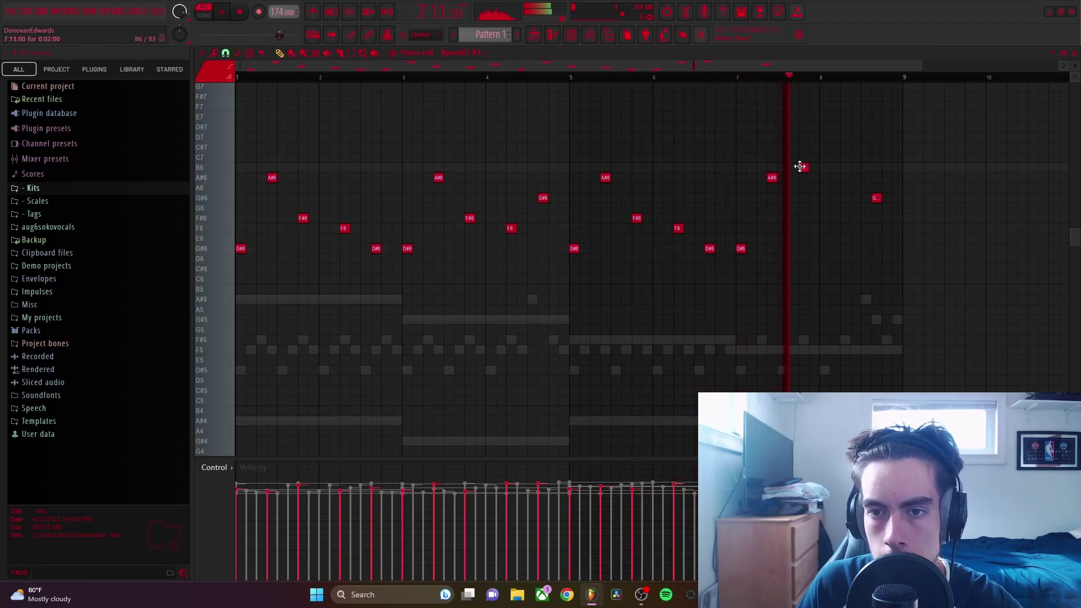
{"action": "left_click", "coordinate": [845, 178]}
{"action": "left_click", "coordinate": [877, 178]}
{"action": "right_click", "coordinate": [878, 198]}
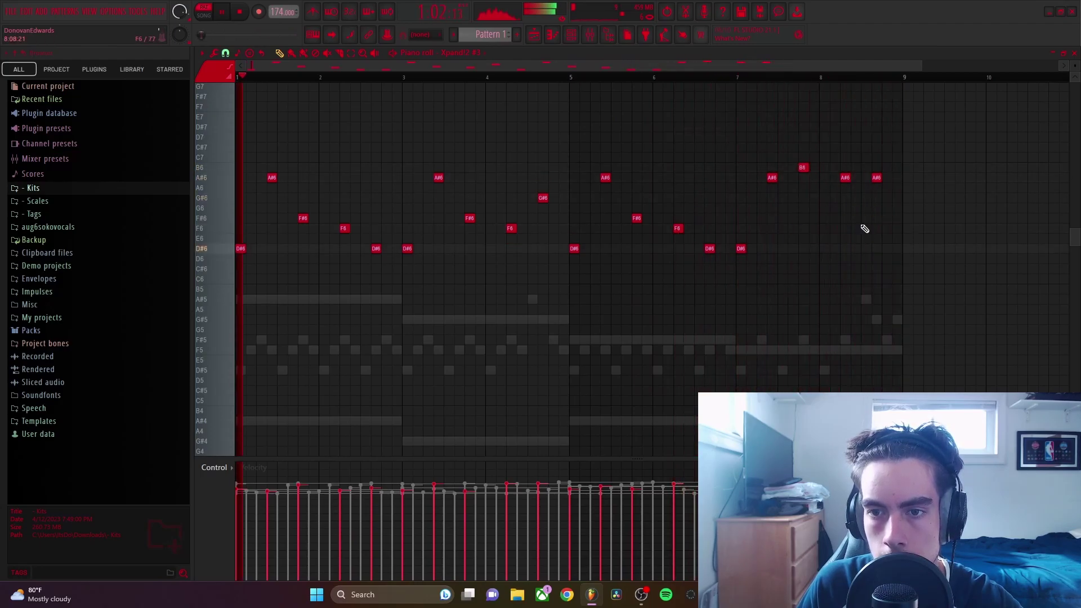
Step: Randomize the counter-melody's note levels again and close the piano roll
{"action": "key", "text": "alt+r"}
{"action": "left_click", "coordinate": [601, 342]}
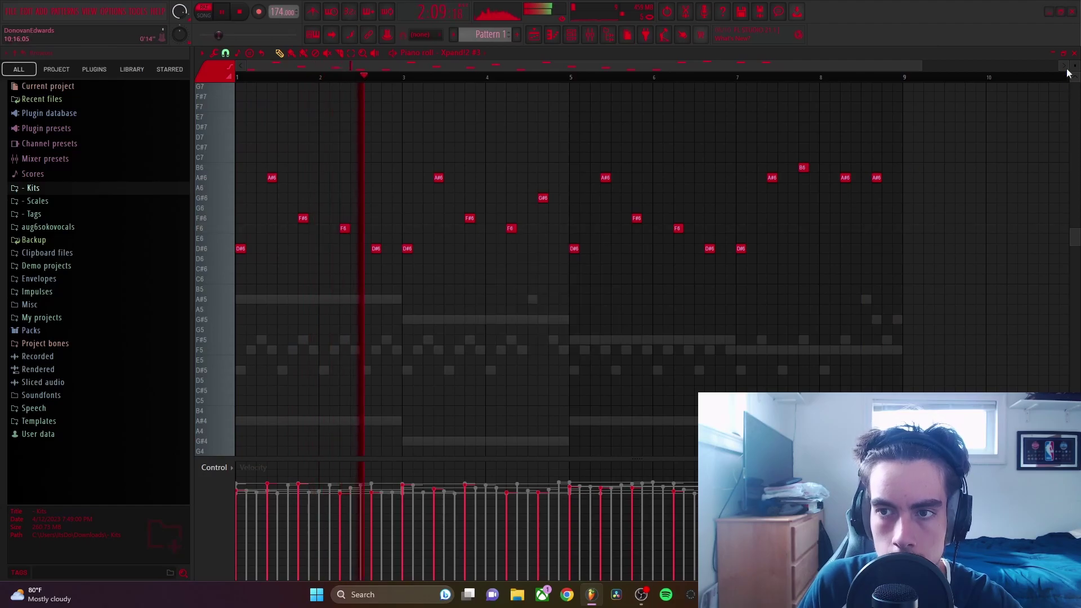
{"action": "left_click", "coordinate": [1074, 53]}
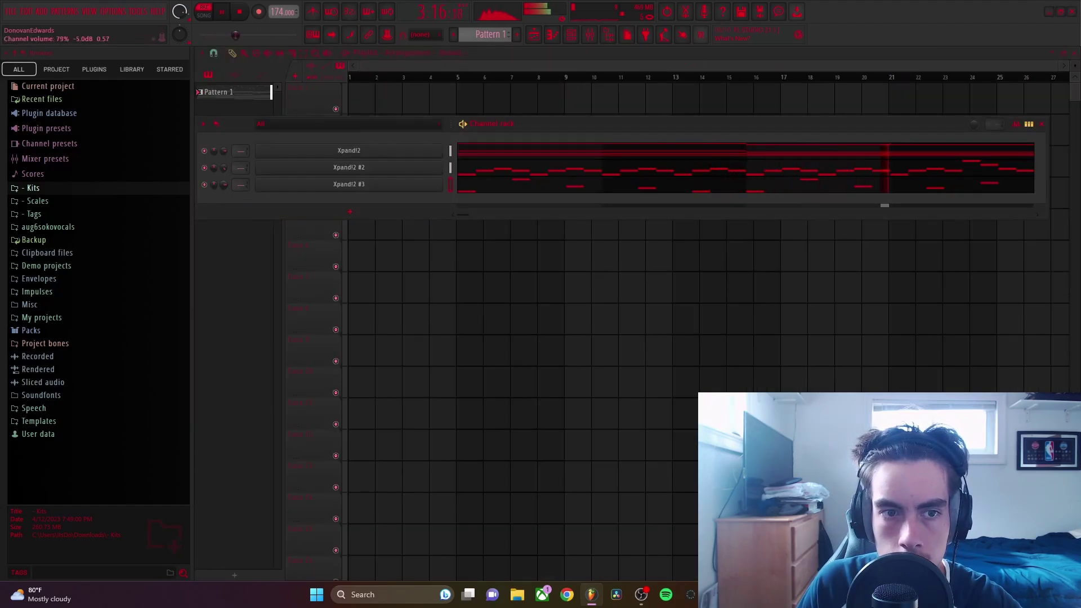
Step: Change the Xpand!2 #3 preset to +01 Celeste and close the instrument window
{"action": "left_click", "coordinate": [376, 189]}
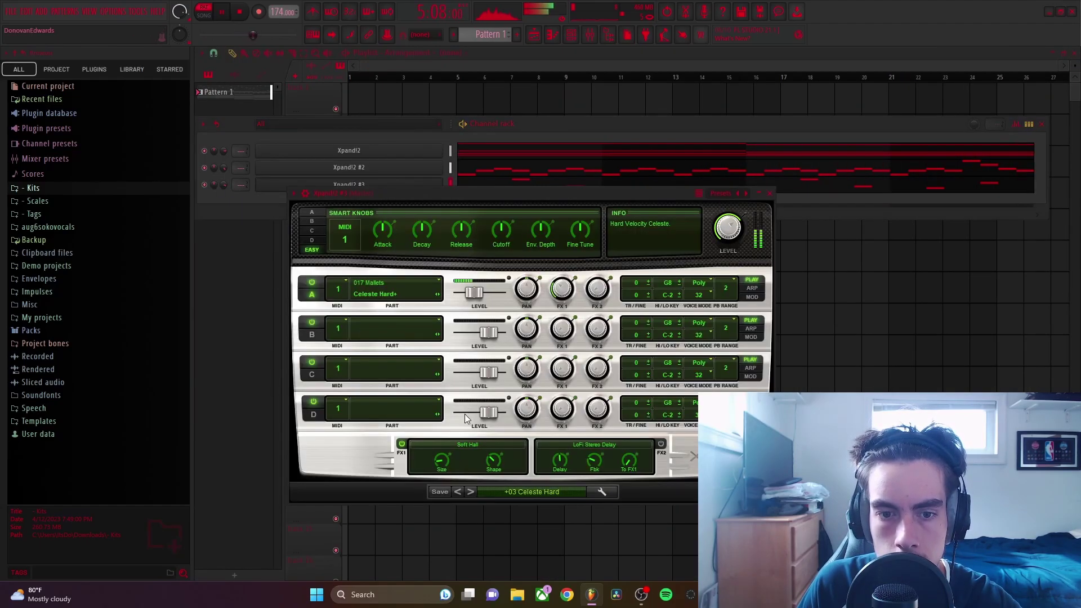
{"action": "left_click", "coordinate": [458, 491]}
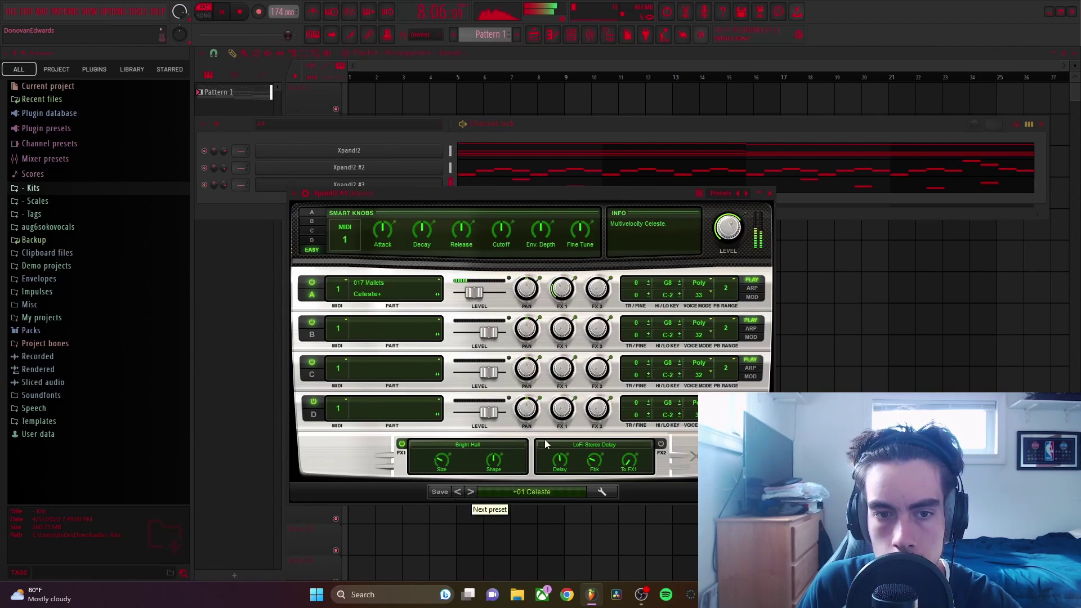
{"action": "left_click", "coordinate": [769, 193]}
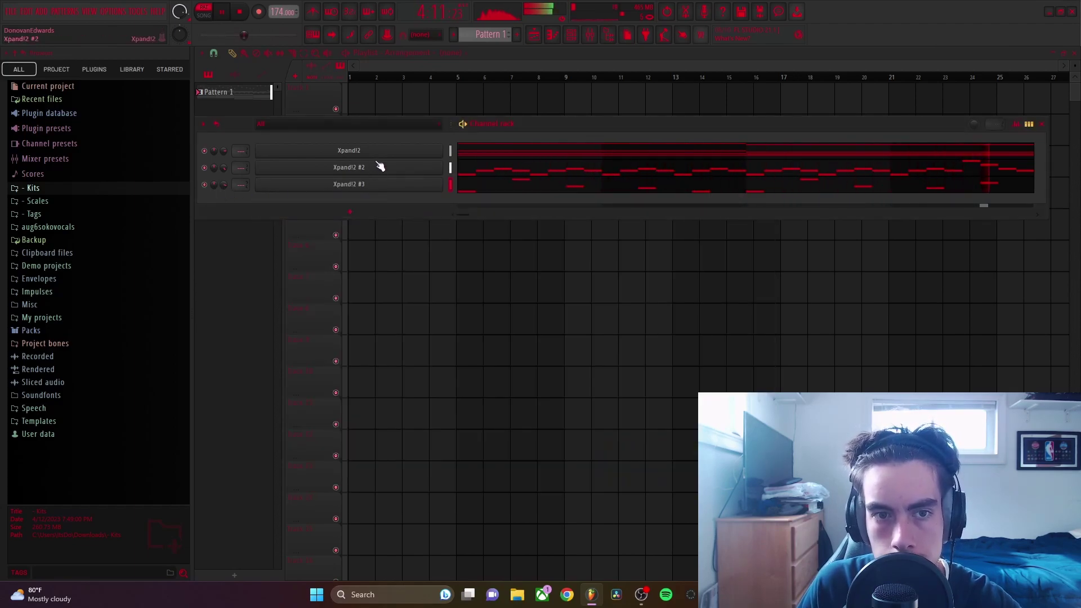
Step: Clone the celeste Xpand!2 channel and load the +01 Fretless Bass preset from the Basses category in the copy
{"action": "right_click", "coordinate": [380, 166]}
{"action": "left_click", "coordinate": [451, 294]}
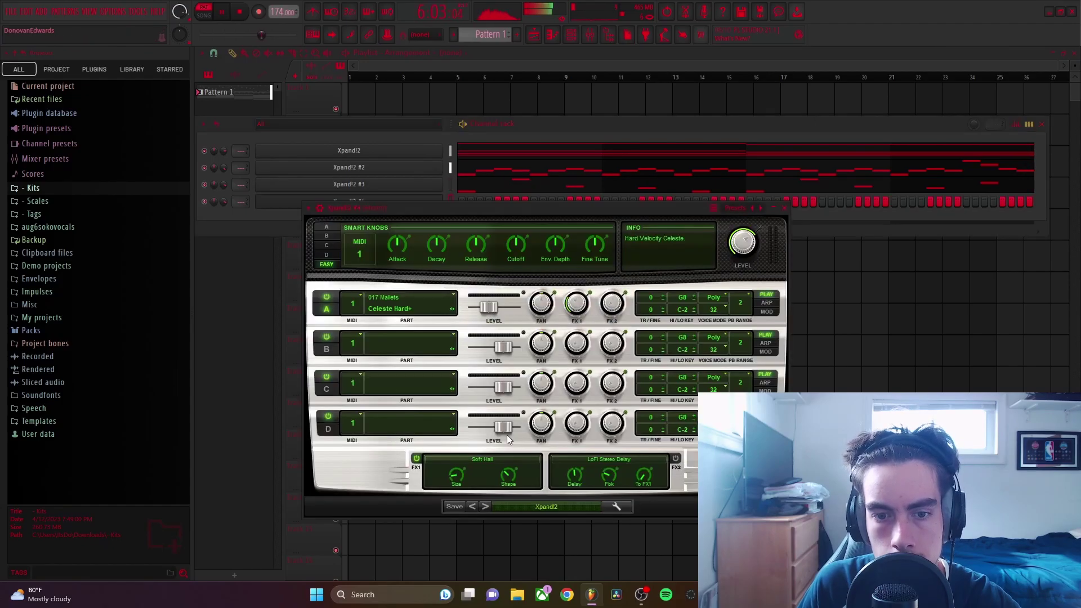
{"action": "left_click", "coordinate": [541, 511]}
{"action": "mouse_move", "coordinate": [539, 509]}
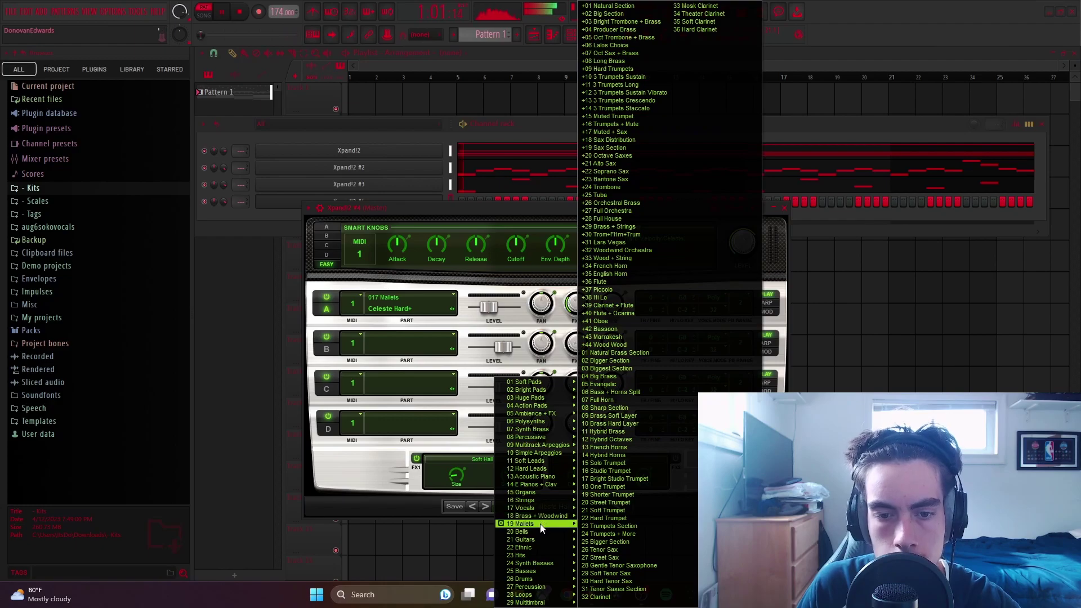
{"action": "mouse_move", "coordinate": [540, 542]}
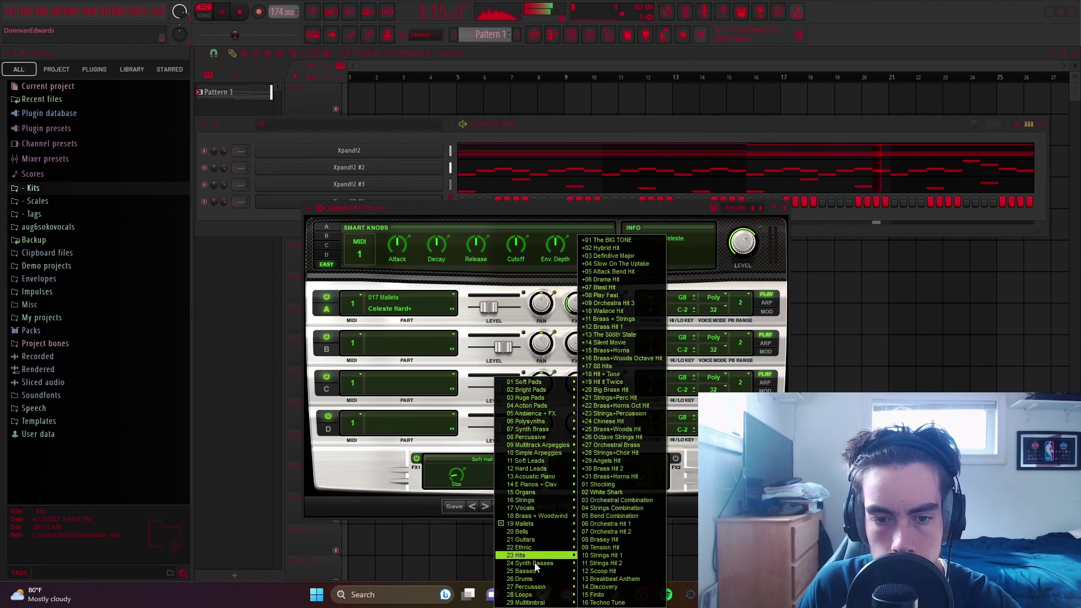
{"action": "mouse_move", "coordinate": [535, 573]}
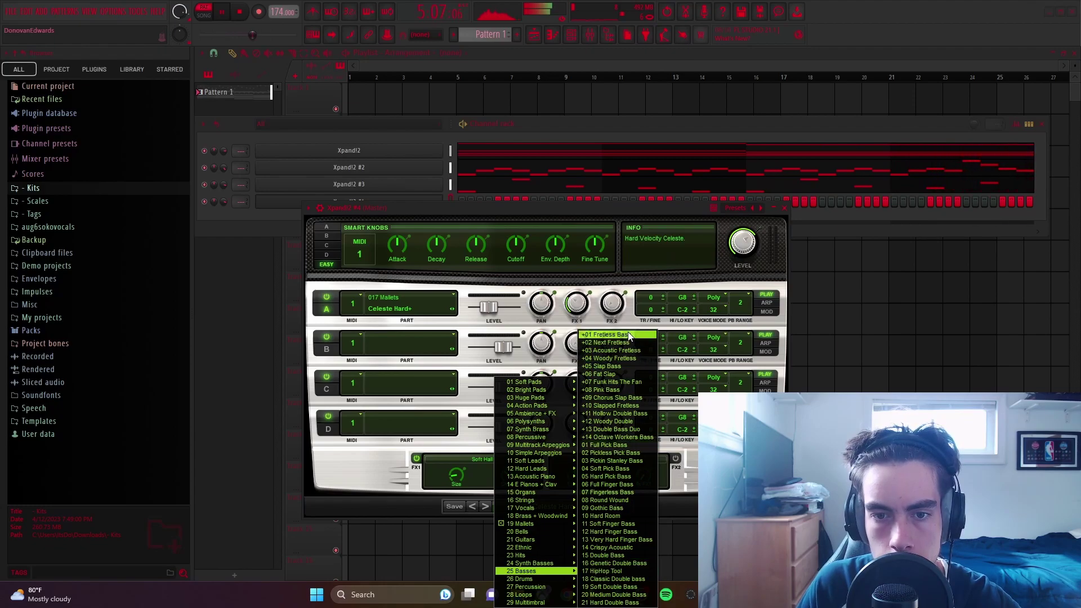
{"action": "left_click", "coordinate": [608, 335]}
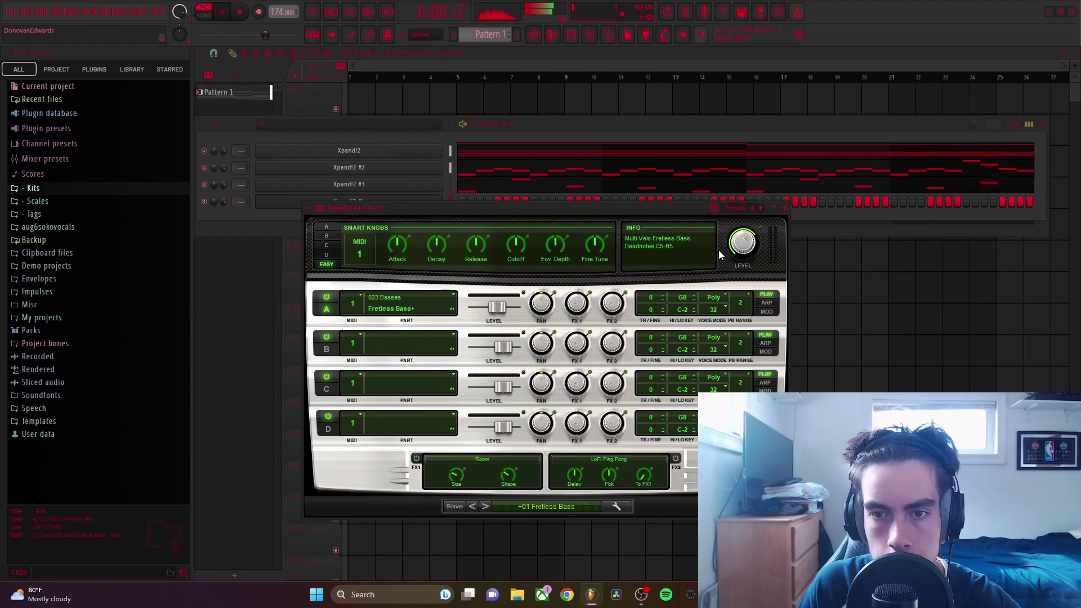
Step: Open the piano roll of Xpand!2 #4 and place half-beat D#4 notes on beats 1 and 2 of bar 1
{"action": "left_click", "coordinate": [785, 207]}
{"action": "right_click", "coordinate": [440, 200]}
{"action": "left_click", "coordinate": [477, 203]}
{"action": "scroll", "coordinate": [307, 324], "scroll_direction": "down", "scroll_amount": 1}
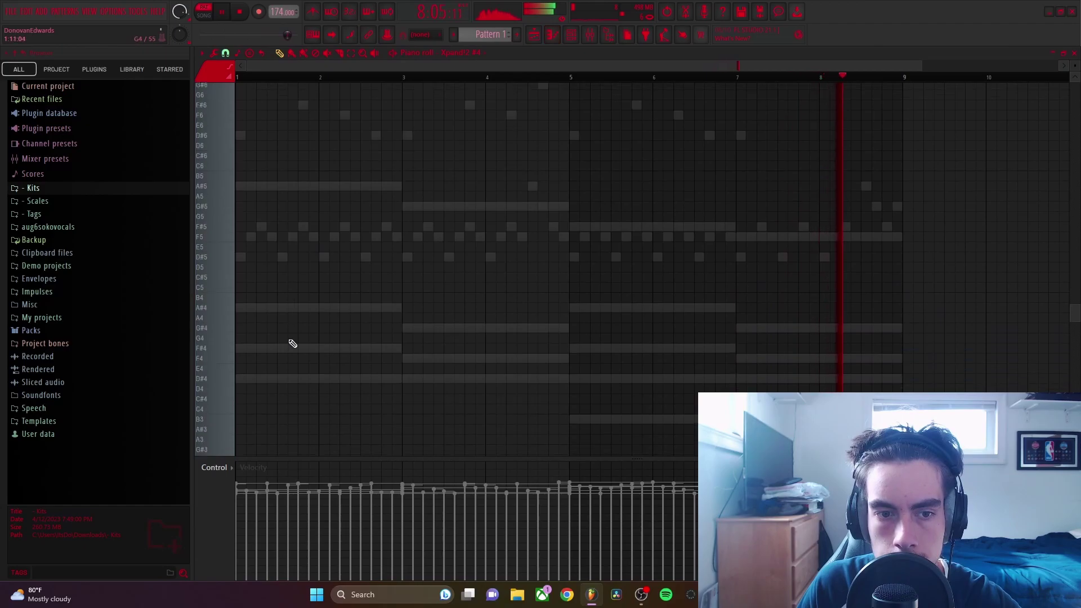
{"action": "key", "text": "space"}
{"action": "scroll", "coordinate": [292, 346], "scroll_direction": "up", "scroll_amount": 2}
{"action": "scroll", "coordinate": [362, 332], "scroll_direction": "down", "scroll_amount": 3}
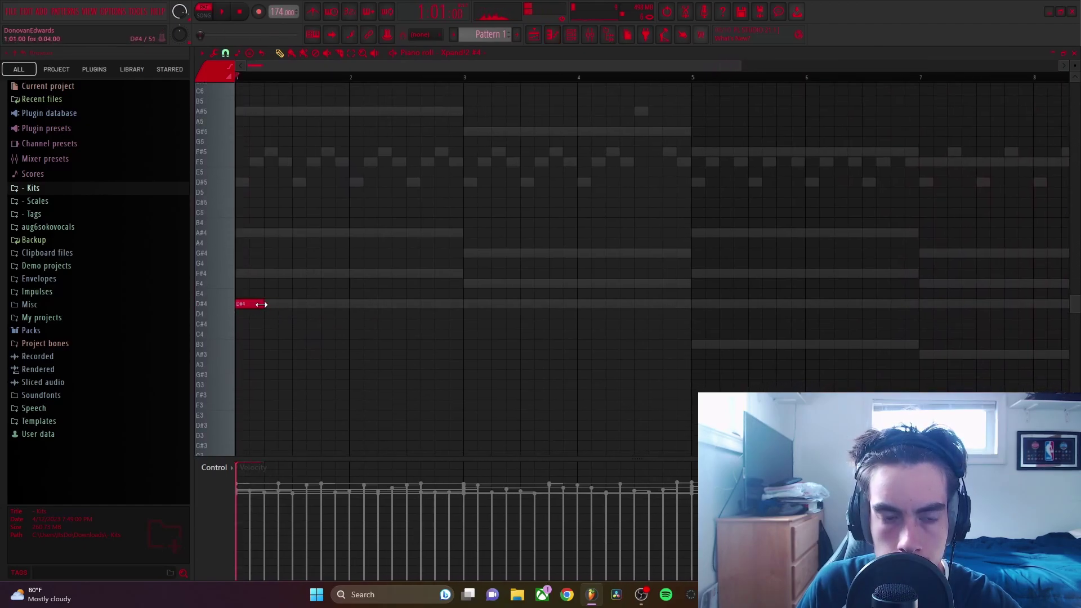
{"action": "left_click", "coordinate": [271, 304]}
{"action": "key", "text": "space"}
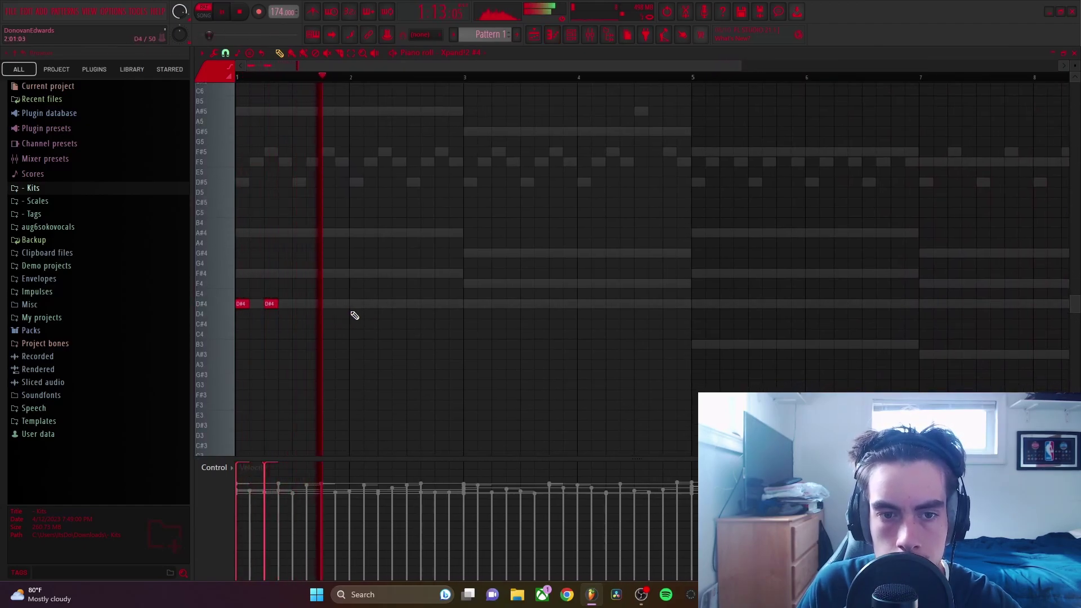
{"action": "key", "text": "space"}
{"action": "key", "text": "space"}
{"action": "right_click", "coordinate": [370, 308]}
{"action": "right_click", "coordinate": [369, 307]}
{"action": "key", "text": "space"}
{"action": "key", "text": "space"}
{"action": "left_click", "coordinate": [478, 54]}
{"action": "left_click", "coordinate": [469, 140]}
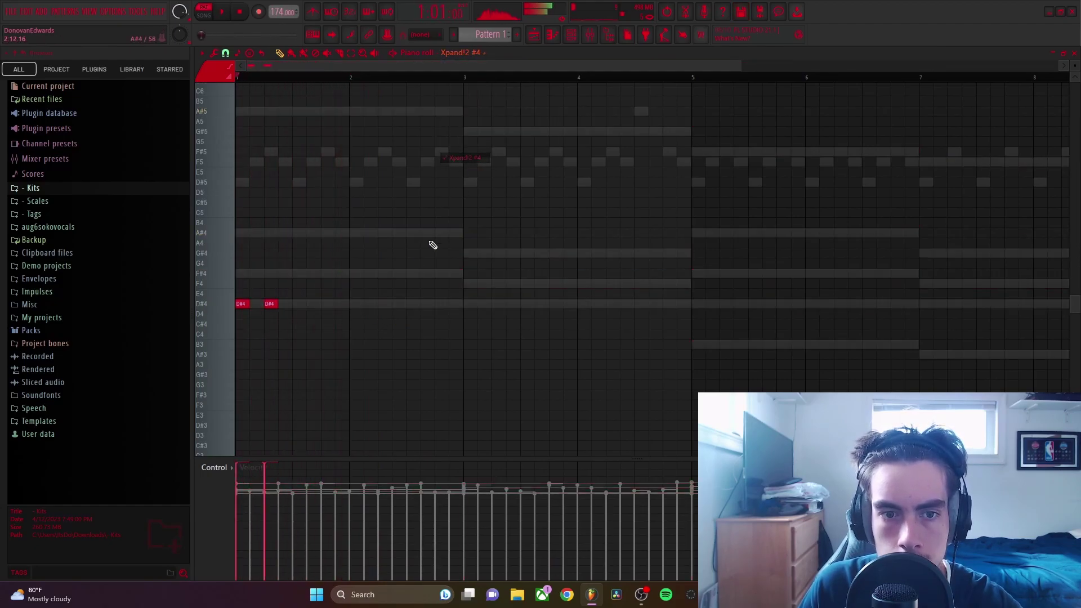
Step: Extend the bass line with an A#3 and two D#4 notes in bar 2, plus two D#4 notes in the first half of bar 3
{"action": "left_click", "coordinate": [364, 304]}
{"action": "key", "text": "space"}
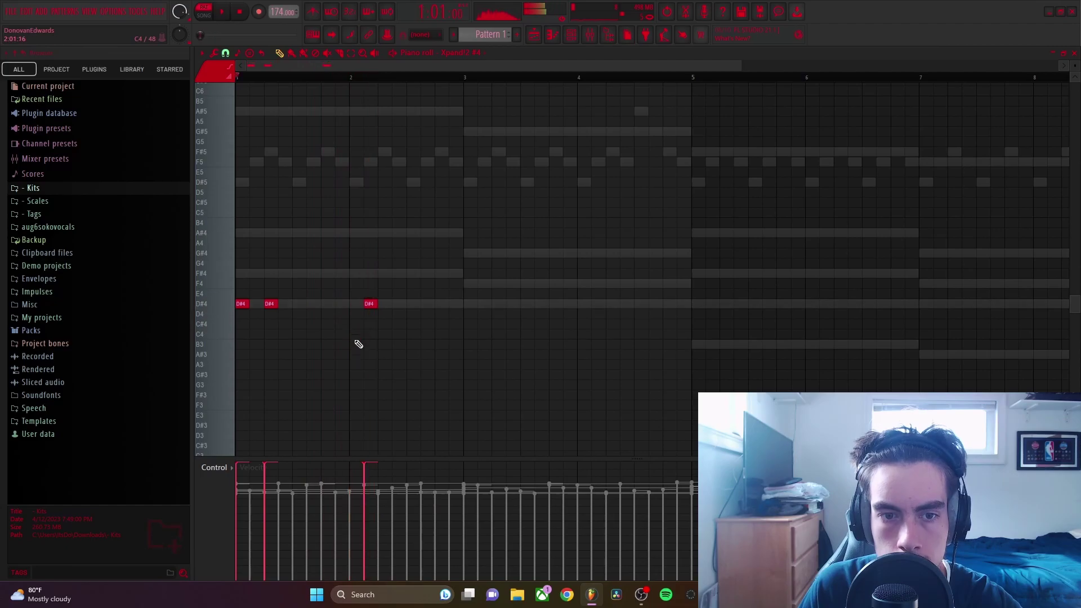
{"action": "left_click_drag", "start_coordinate": [355, 355], "coordinate": [356, 357]}
{"action": "key", "text": "space"}
{"action": "left_click_drag", "start_coordinate": [329, 279], "coordinate": [363, 357]}
{"action": "left_click", "coordinate": [422, 339], "text": "ctrl"}
{"action": "left_click", "coordinate": [429, 304]}
{"action": "left_click", "coordinate": [470, 305]}
{"action": "left_click", "coordinate": [498, 305]}
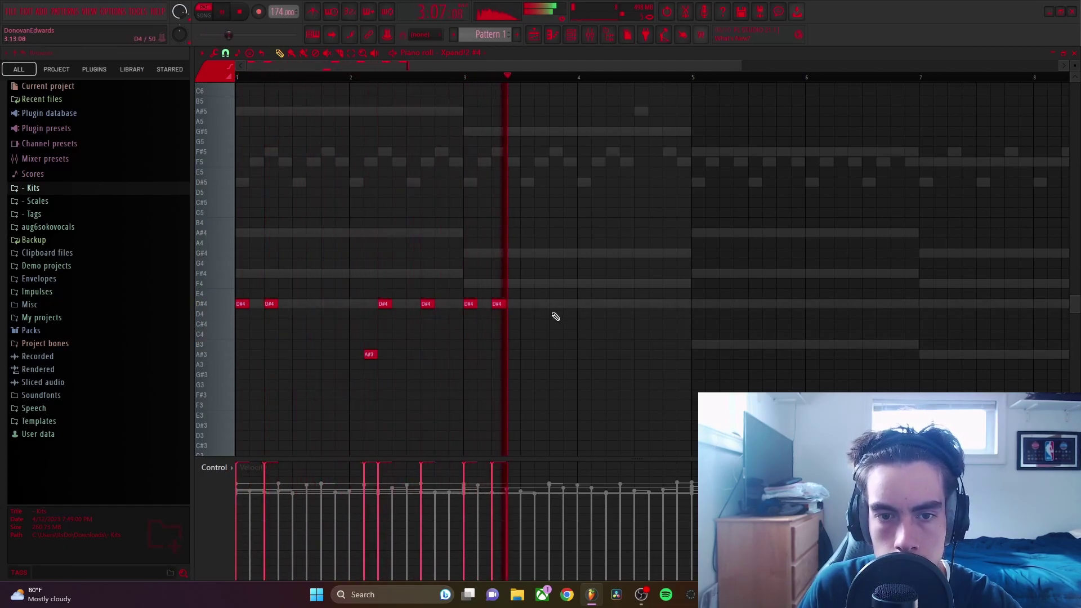
Step: Continue the bass line with A#3, F#4 and F4 in bar 4, two B3 notes in bar 5, and A#3 and B3 in bar 6
{"action": "key", "text": "space"}
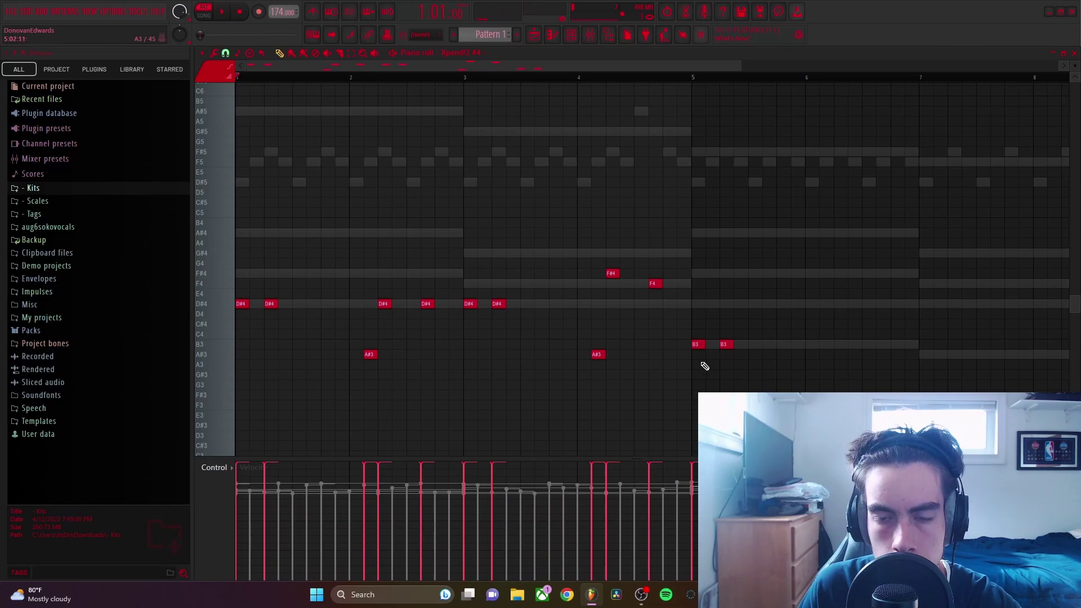
{"action": "scroll", "coordinate": [708, 366], "scroll_direction": "down", "scroll_amount": 2}
{"action": "left_click_drag", "start_coordinate": [705, 346], "coordinate": [700, 347]}
{"action": "key", "text": "space"}
{"action": "right_click", "coordinate": [702, 345]}
{"action": "right_click", "coordinate": [693, 356]}
{"action": "left_click", "coordinate": [715, 355]}
{"action": "left_click", "coordinate": [727, 345]}
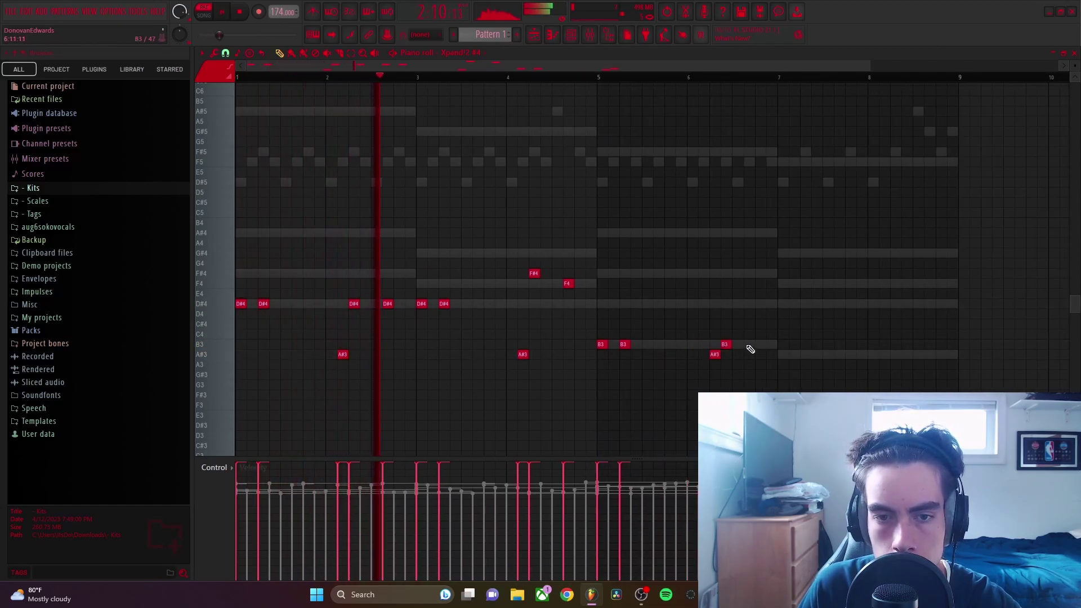
Step: Add lead-in A#3 bass notes at the very end of bar 2 and bar 4, and play the pattern back
{"action": "left_click", "coordinate": [407, 354]}
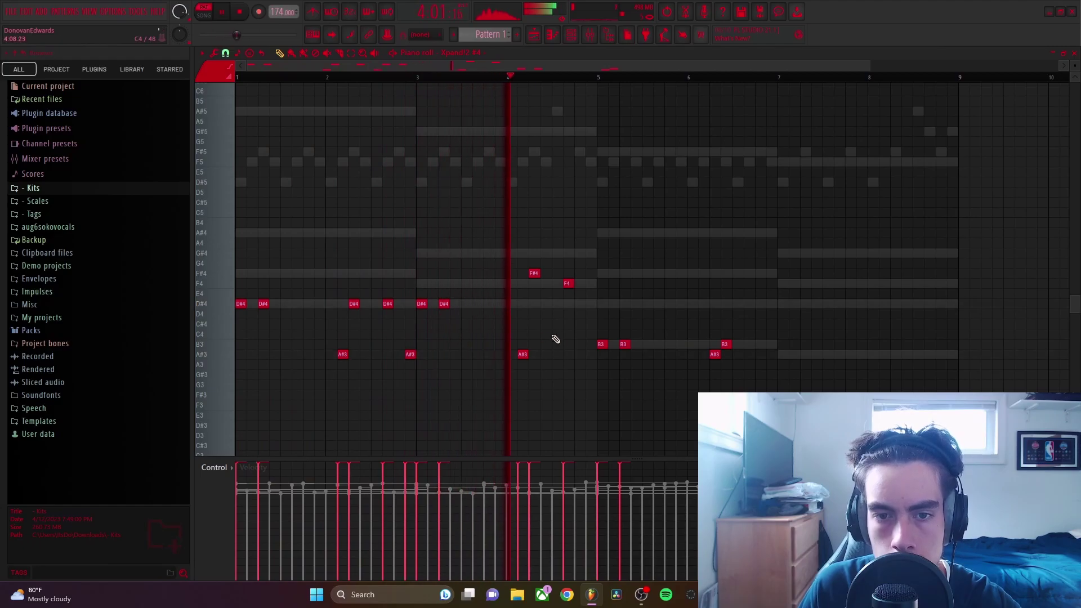
{"action": "left_click", "coordinate": [590, 354]}
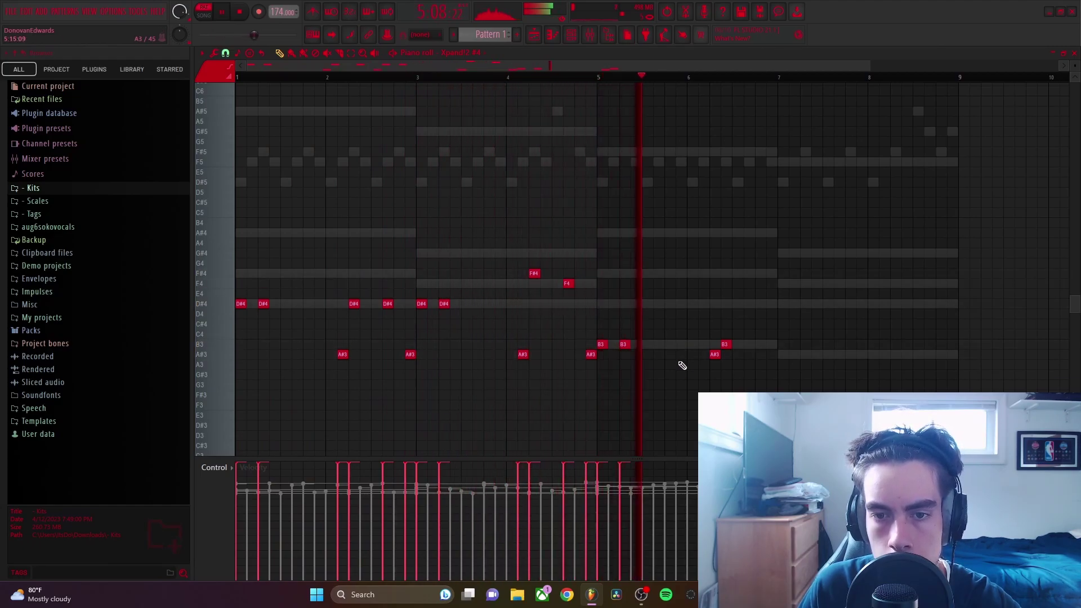
{"action": "key", "text": "space"}
{"action": "key", "text": "space"}
Step: Shift bar 6's A#3 and B3 half a beat earlier, add B3 and a closing A3 to that bar, and start bar 7 on A#3
{"action": "mouse_move", "coordinate": [704, 336]}
{"action": "left_mouse_down"}
{"action": "mouse_move", "coordinate": [738, 363]}
{"action": "mouse_move", "coordinate": [716, 347]}
{"action": "left_mouse_up"}
{"action": "left_click", "coordinate": [748, 350], "text": "ctrl"}
{"action": "left_click", "coordinate": [748, 345]}
{"action": "left_click", "coordinate": [782, 354]}
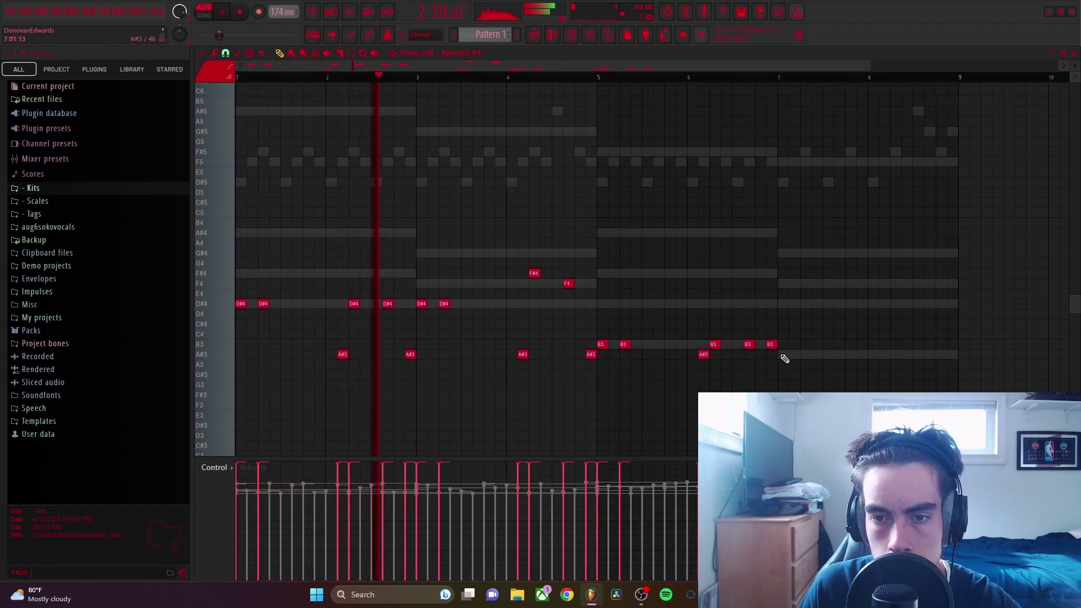
{"action": "left_click", "coordinate": [771, 364]}
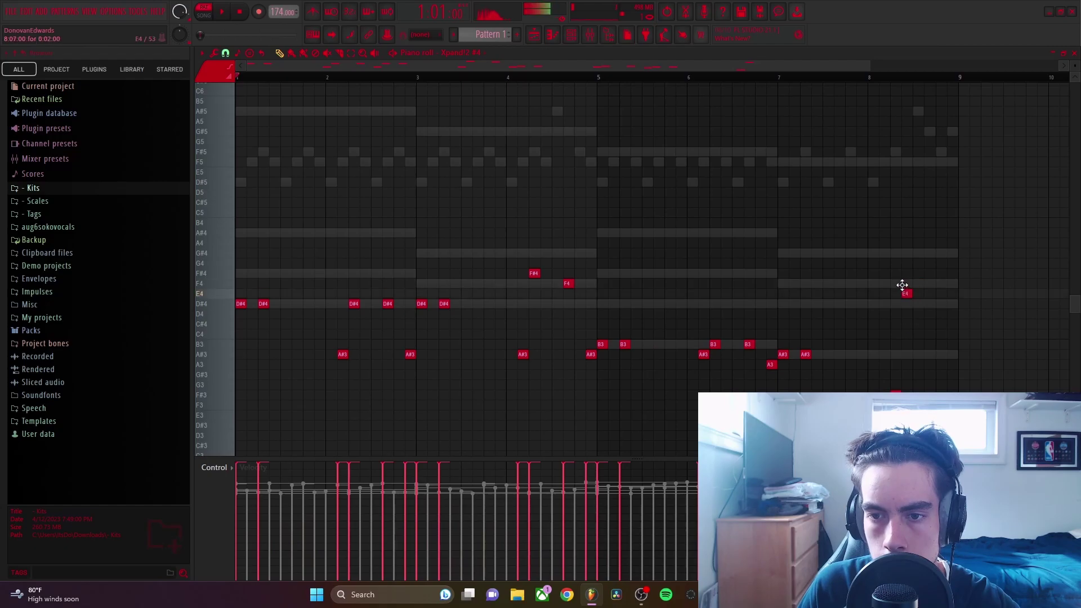
Step: Finish the bass line in bar 8 with an F#4 followed by a G#4, and close the piano roll
{"action": "key", "text": "space"}
{"action": "left_click_drag", "start_coordinate": [931, 253], "coordinate": [900, 305]}
{"action": "scroll", "coordinate": [871, 293], "scroll_direction": "up", "scroll_amount": 5}
{"action": "scroll", "coordinate": [871, 295], "scroll_direction": "down", "scroll_amount": 3}
{"action": "scroll", "coordinate": [872, 295], "scroll_direction": "up", "scroll_amount": 1}
{"action": "scroll", "coordinate": [872, 296], "scroll_direction": "down", "scroll_amount": 1}
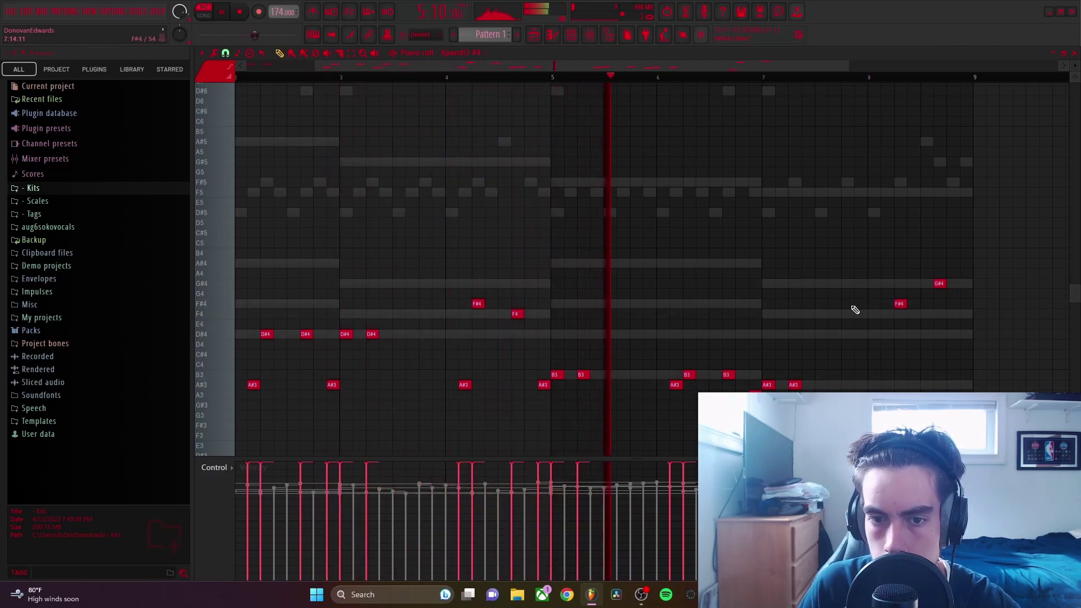
{"action": "scroll", "coordinate": [862, 287], "scroll_direction": "down", "scroll_amount": 1}
{"action": "left_click", "coordinate": [1075, 54]}
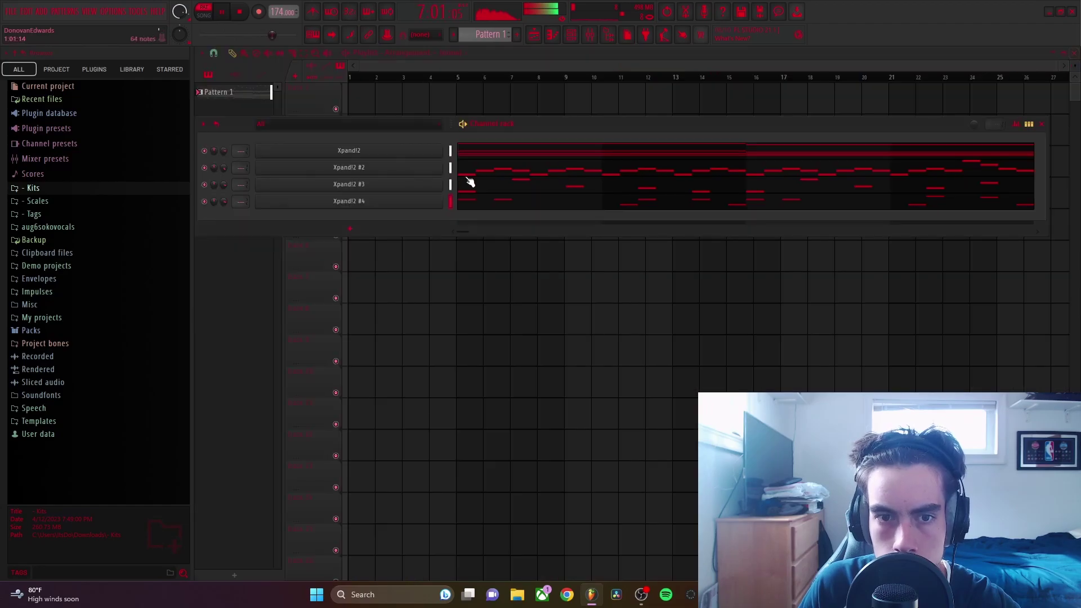
{"action": "left_click", "coordinate": [431, 201]}
{"action": "left_click", "coordinate": [536, 504]}
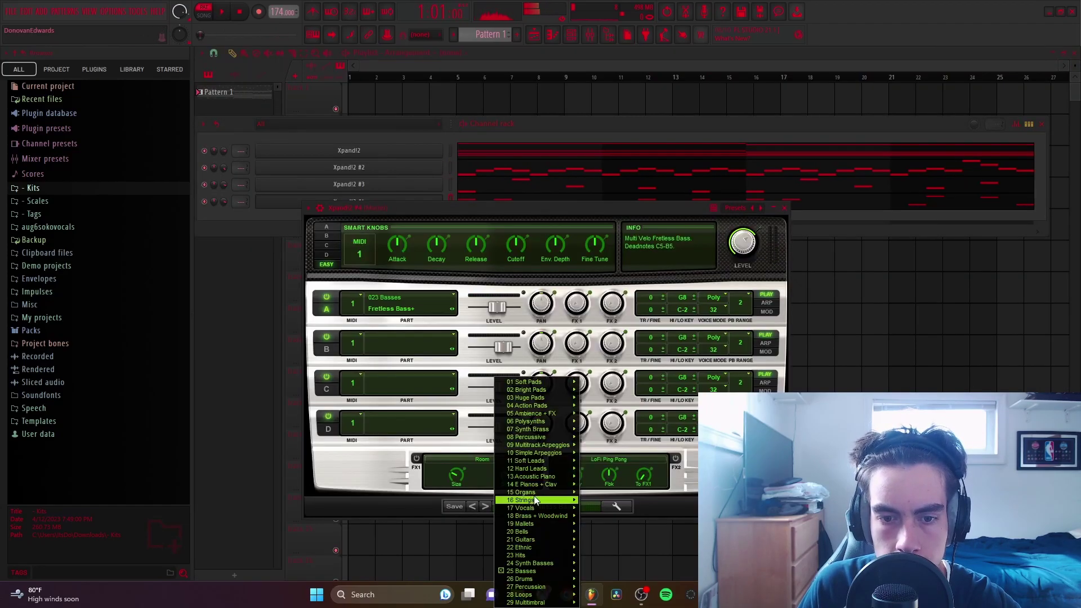
{"action": "left_click", "coordinate": [422, 499]}
{"action": "left_click", "coordinate": [487, 506]}
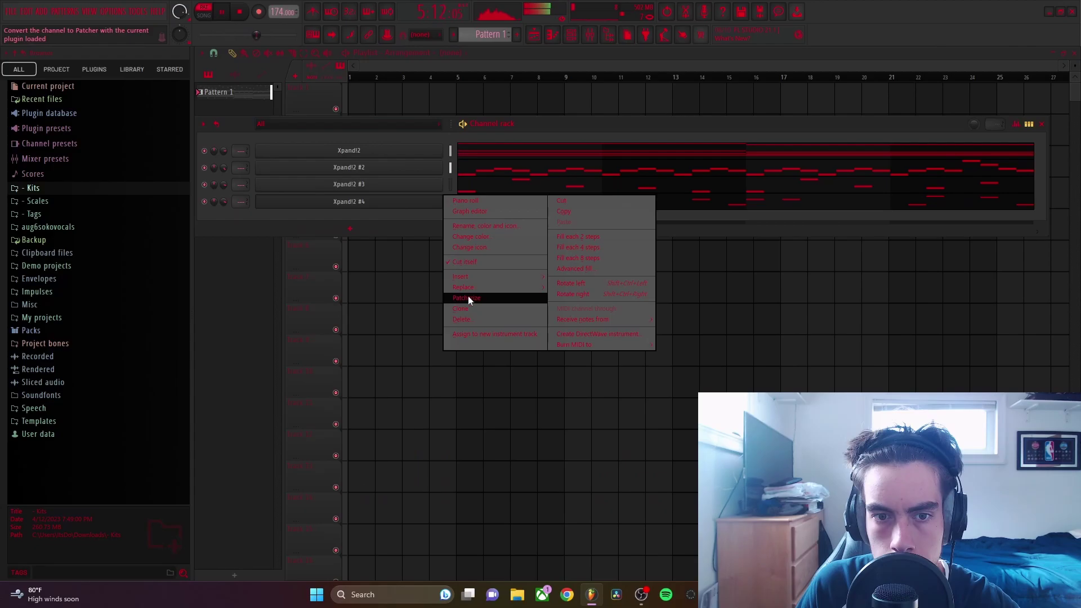
Step: Replace the fourth Xpand!2 channel's instrument with BooBass and transpose the whole bass line up one octave
{"action": "mouse_move", "coordinate": [478, 288]}
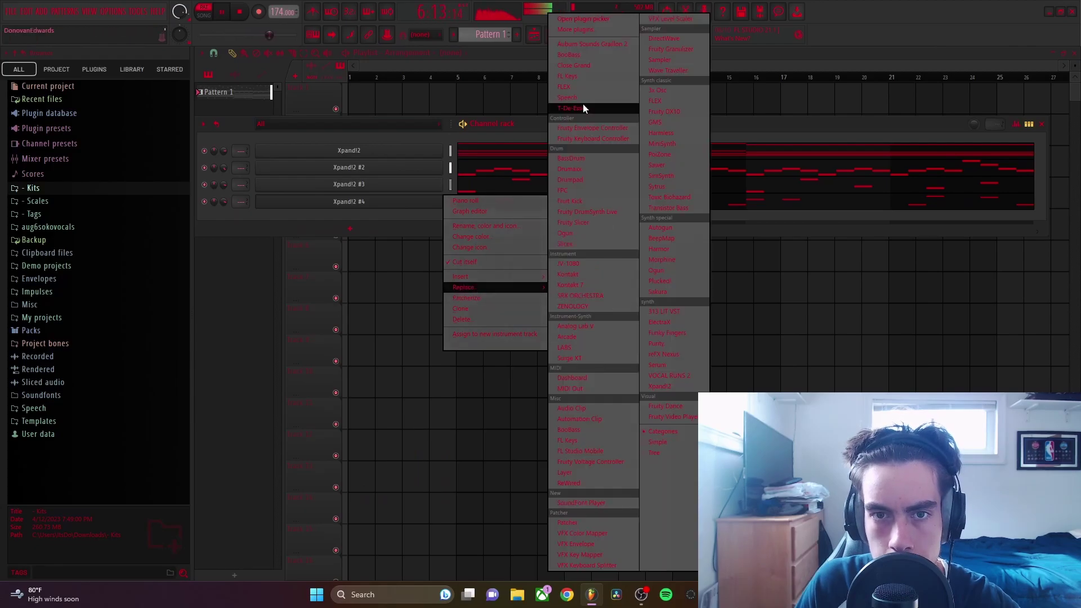
{"action": "left_click", "coordinate": [586, 55]}
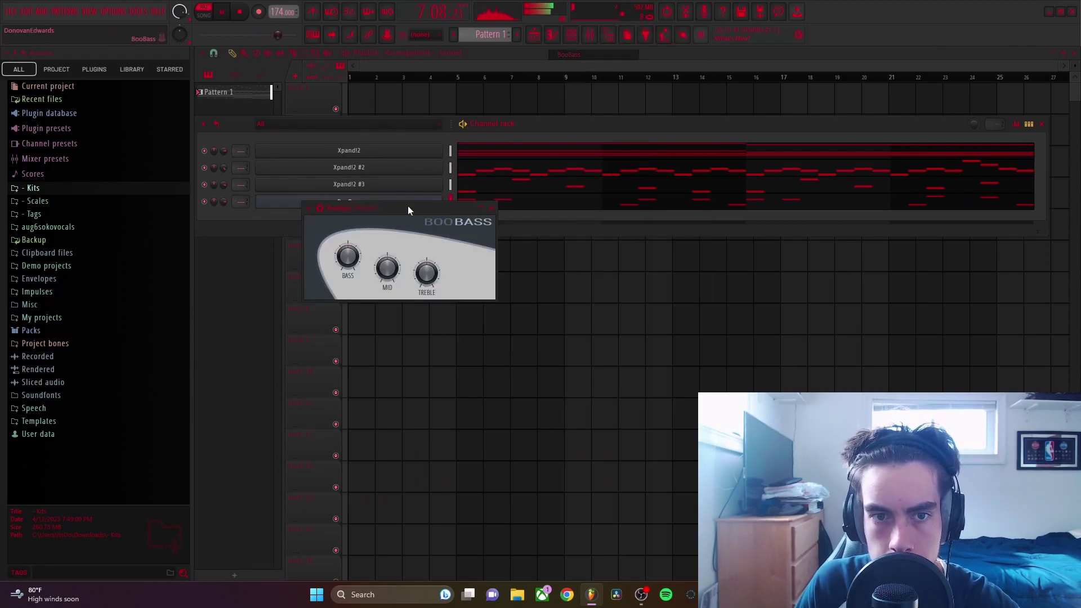
{"action": "left_click", "coordinate": [491, 209]}
{"action": "left_click", "coordinate": [495, 203]}
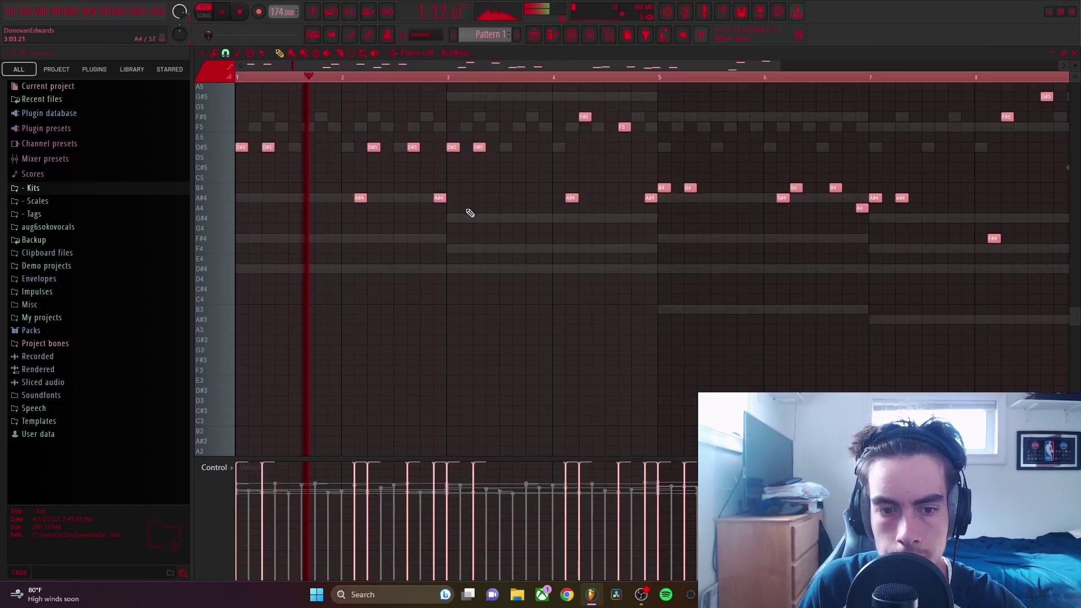
{"action": "left_click", "coordinate": [1075, 53]}
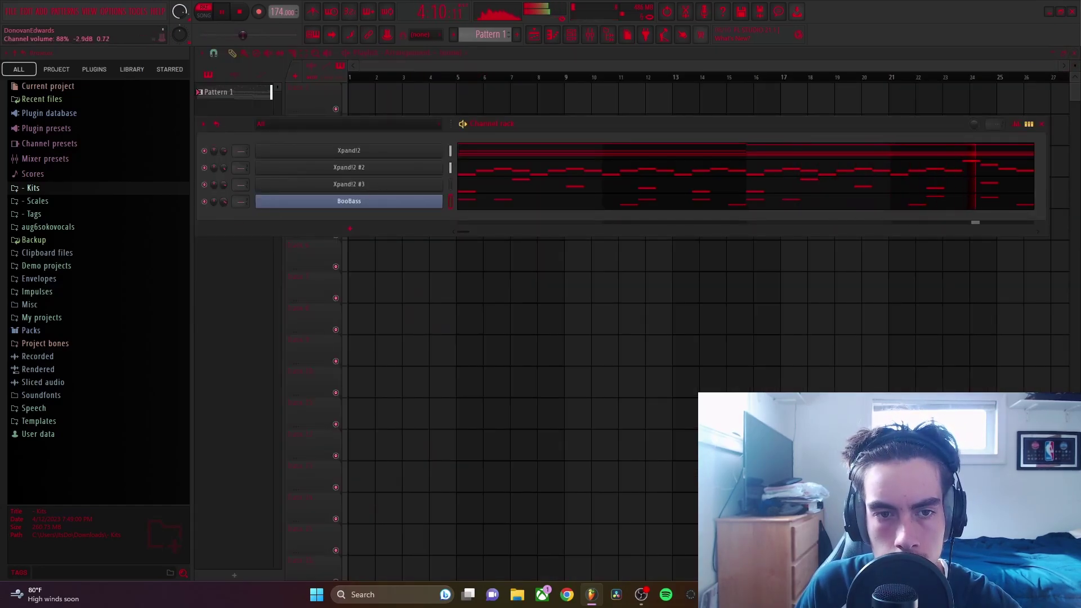
Step: Open the Rims samples of the Donez Official Drum Kit inside the Kits folder
{"action": "left_click", "coordinate": [110, 190]}
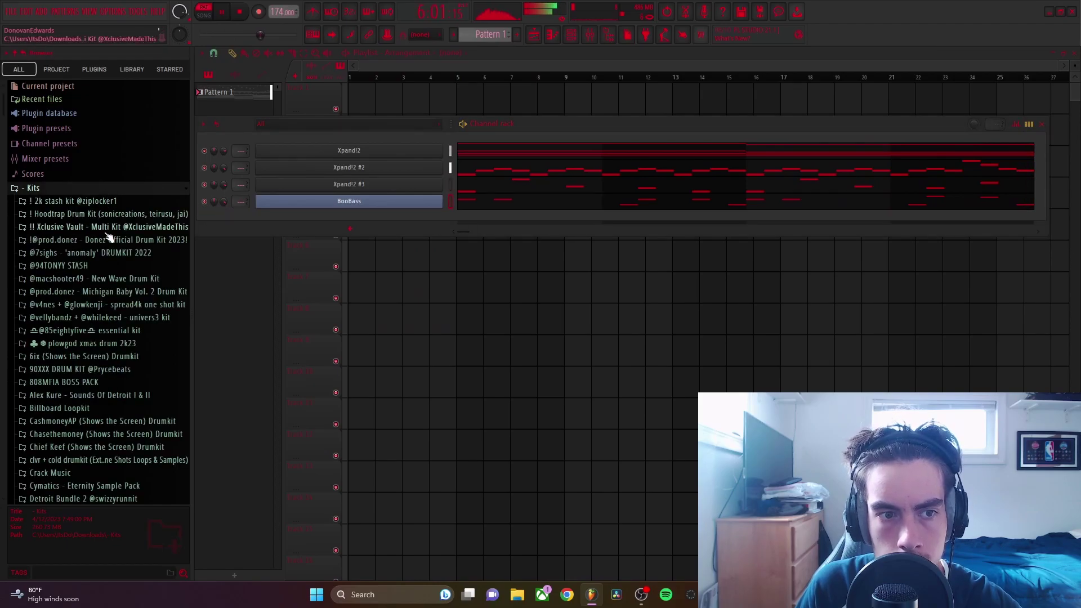
{"action": "left_click", "coordinate": [108, 239]}
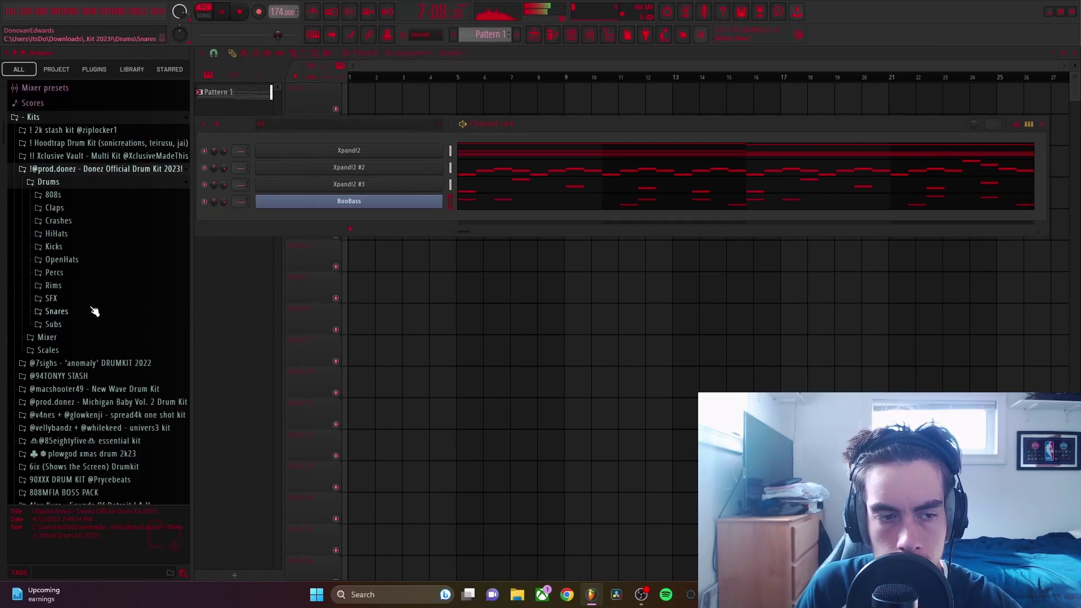
{"action": "left_click", "coordinate": [93, 285]}
Step: Audition the rim samples and add [Rim] CashGang as a new channel below BooBass
{"action": "left_click", "coordinate": [108, 262]}
{"action": "left_click", "coordinate": [107, 250]}
{"action": "left_click", "coordinate": [112, 239]}
{"action": "left_click", "coordinate": [124, 274]}
{"action": "left_click", "coordinate": [127, 285]}
{"action": "left_click", "coordinate": [132, 298]}
{"action": "left_click", "coordinate": [136, 310]}
{"action": "left_click", "coordinate": [136, 322]}
{"action": "left_click", "coordinate": [139, 334]}
{"action": "left_click", "coordinate": [140, 345]}
{"action": "left_click", "coordinate": [141, 357]}
{"action": "left_click", "coordinate": [137, 345]}
{"action": "left_click", "coordinate": [133, 334]}
{"action": "left_click", "coordinate": [127, 309]}
{"action": "left_click", "coordinate": [122, 287]}
{"action": "left_click", "coordinate": [119, 275]}
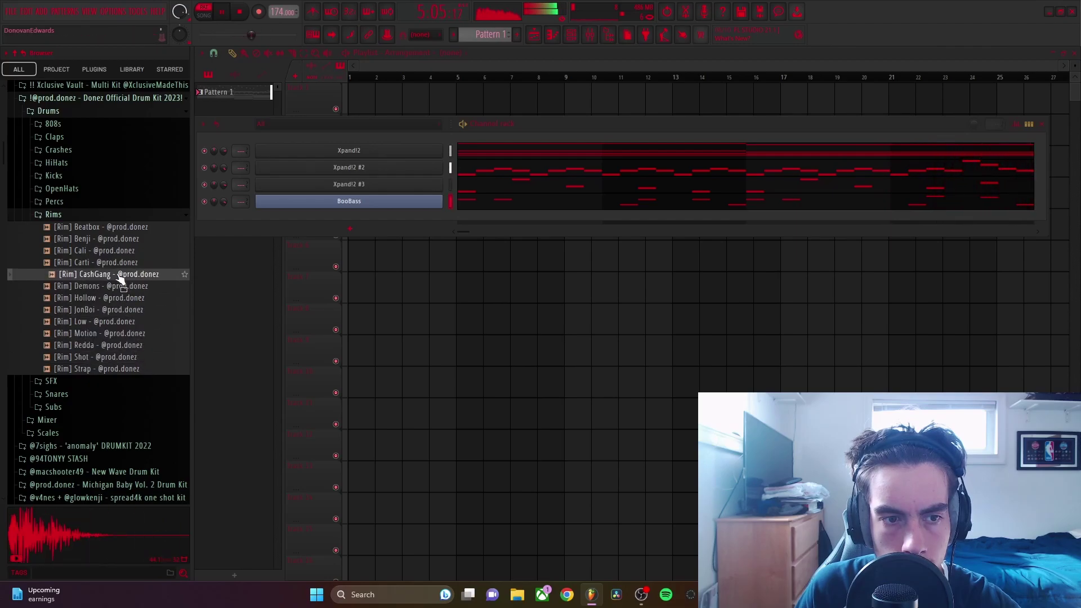
{"action": "left_click_drag", "start_coordinate": [304, 243], "coordinate": [304, 239]}
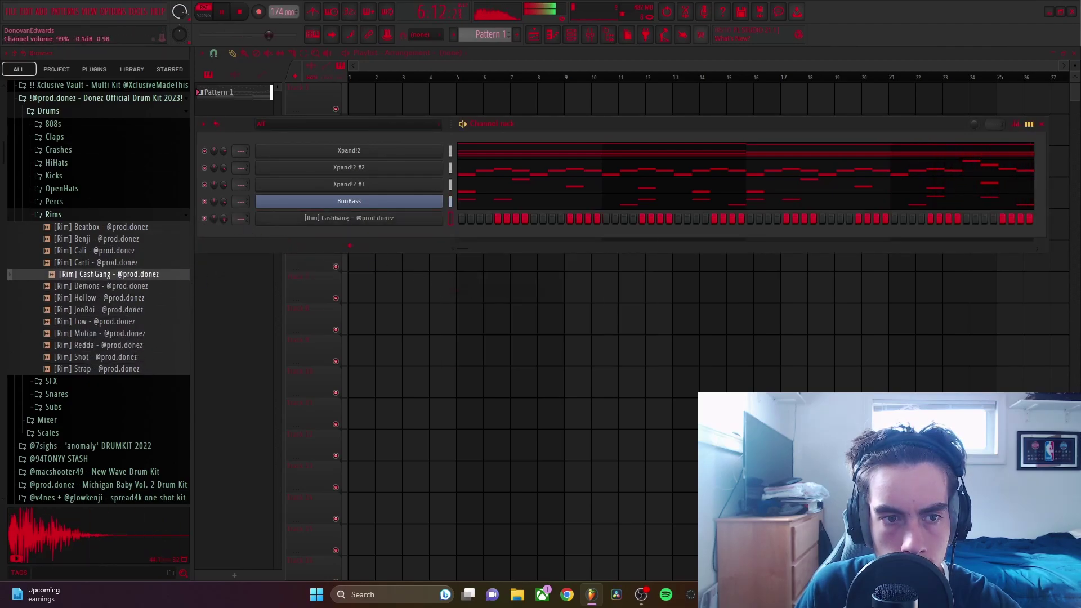
Step: Open the CashGang rim in the piano roll and place a hit on beat 3 of bar 1, raised an octave to A#5
{"action": "right_click", "coordinate": [454, 218]}
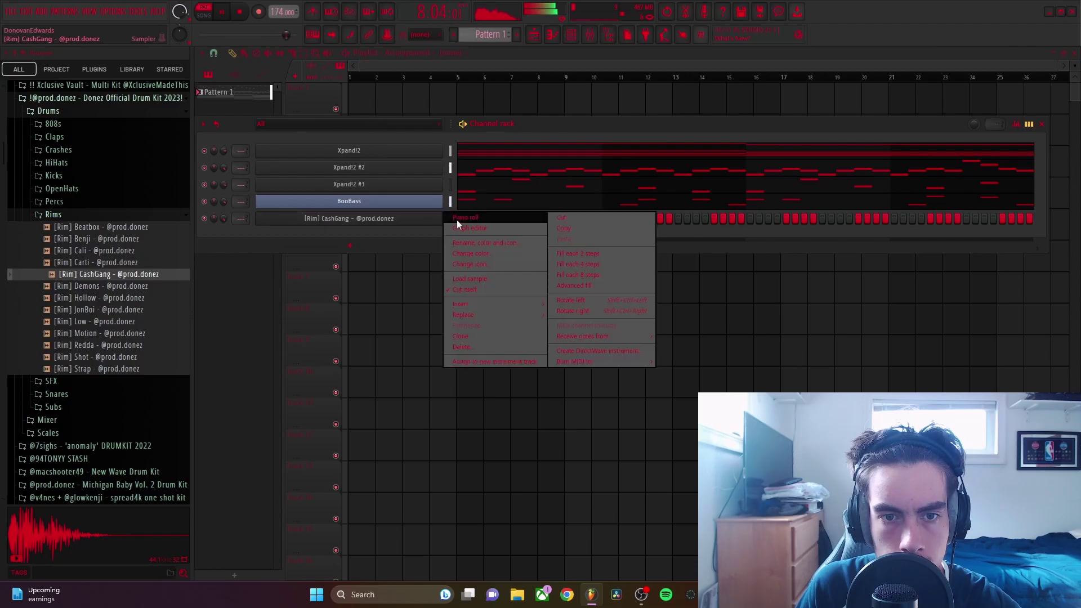
{"action": "left_click", "coordinate": [461, 218]}
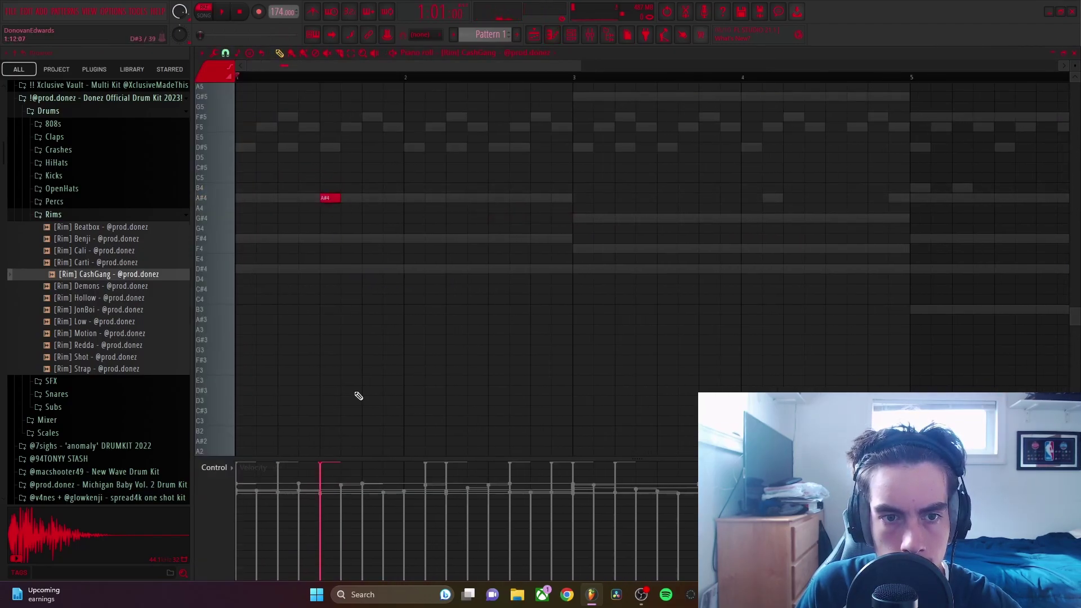
{"action": "key", "text": "space"}
{"action": "key", "text": "ctrl+Up"}
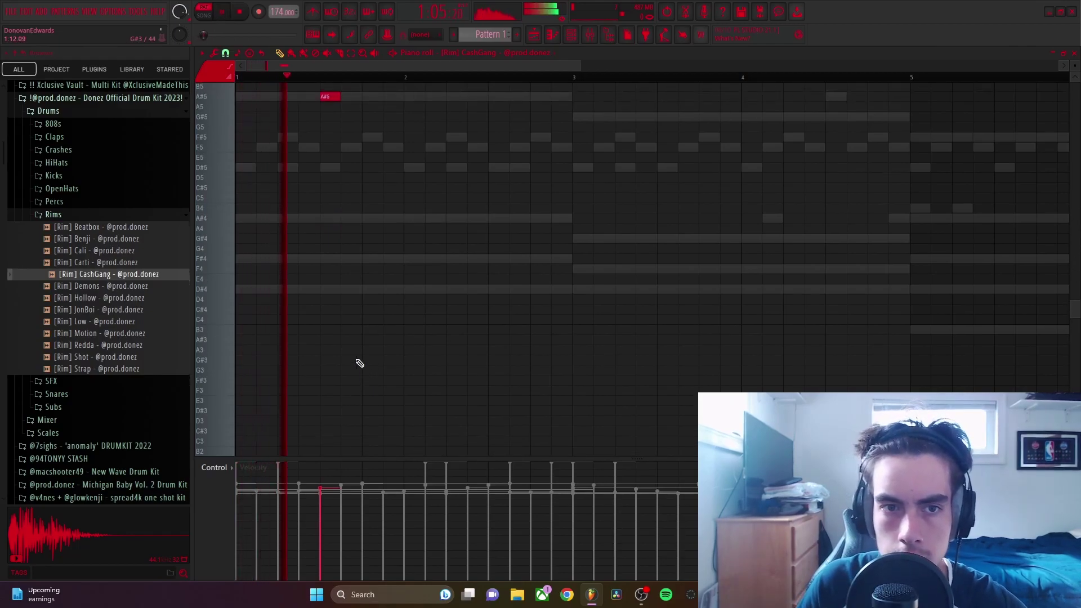
Step: Add A#5 rim hits: two in bar 2, one on beat 3 of bar 3, and three in the second half of bar 4
{"action": "left_click", "coordinate": [434, 187]}
{"action": "left_click", "coordinate": [490, 187]}
{"action": "left_click", "coordinate": [659, 188]}
{"action": "left_click", "coordinate": [832, 188]}
{"action": "left_click", "coordinate": [852, 188]}
{"action": "left_click", "coordinate": [894, 188]}
{"action": "scroll", "coordinate": [744, 234], "scroll_direction": "down", "scroll_amount": 3}
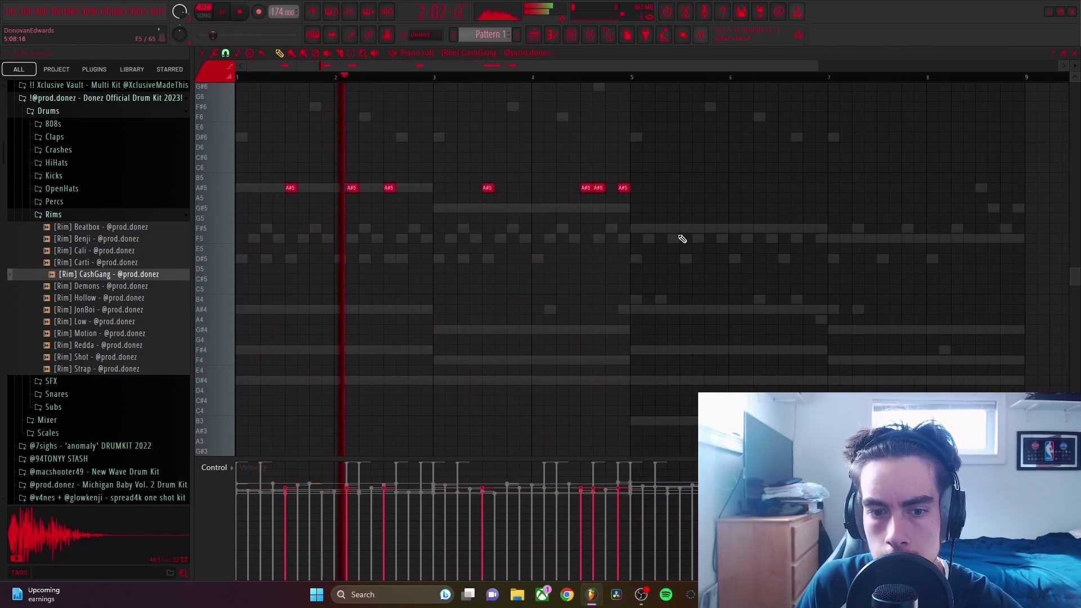
Step: Continue the A#5 rim hits with one in bar 5, two in bar 6, one in bar 7 and four closing bar 8
{"action": "left_click", "coordinate": [685, 188]}
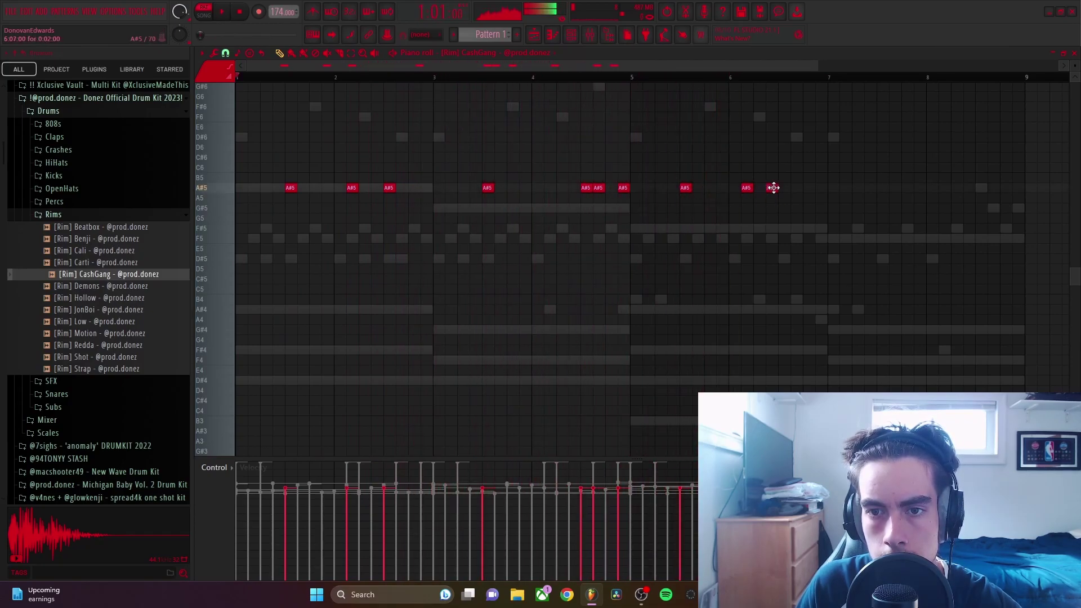
{"action": "left_click", "coordinate": [882, 188]}
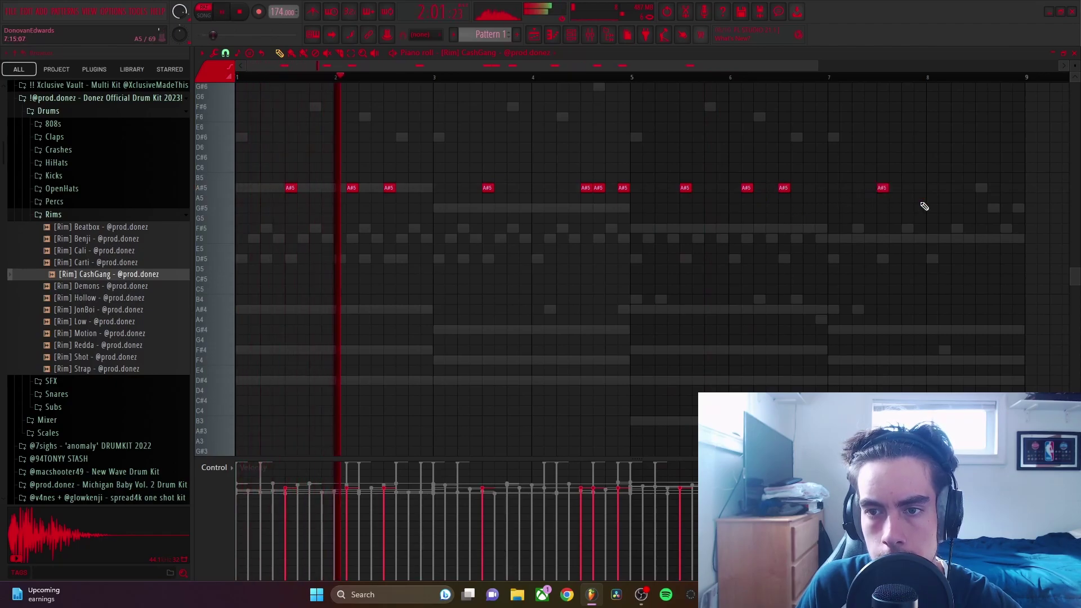
{"action": "left_click", "coordinate": [981, 188]}
{"action": "left_click", "coordinate": [993, 188]}
{"action": "left_click", "coordinate": [1006, 188]}
{"action": "left_click", "coordinate": [1018, 188]}
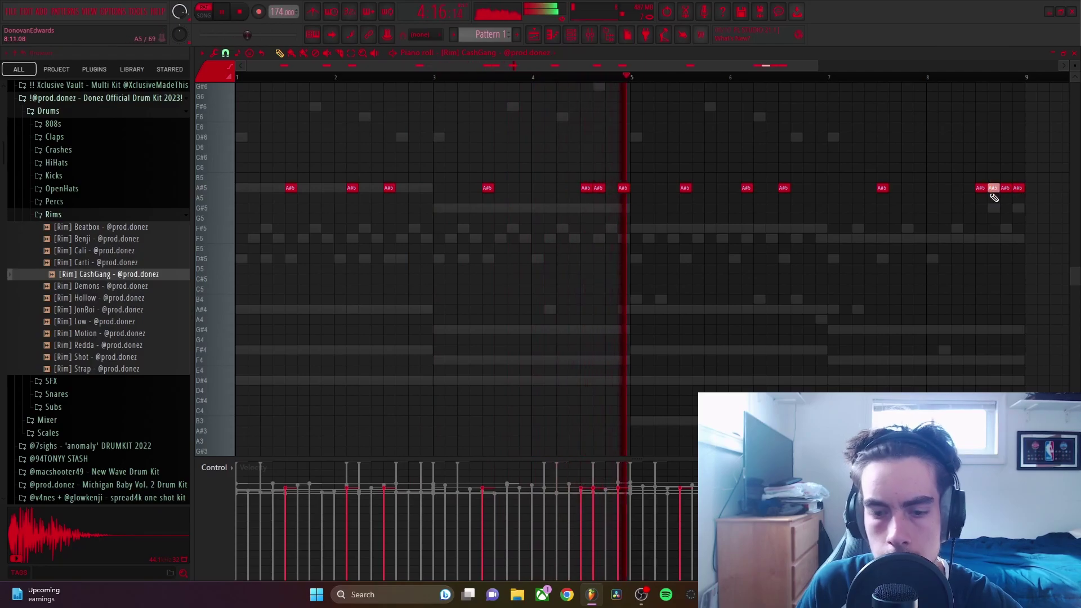
Step: Chop the second of bar 8's four closing rim hits, and add an A#5 hit early in bar 8 and in bar 4
{"action": "key", "text": "alt+u"}
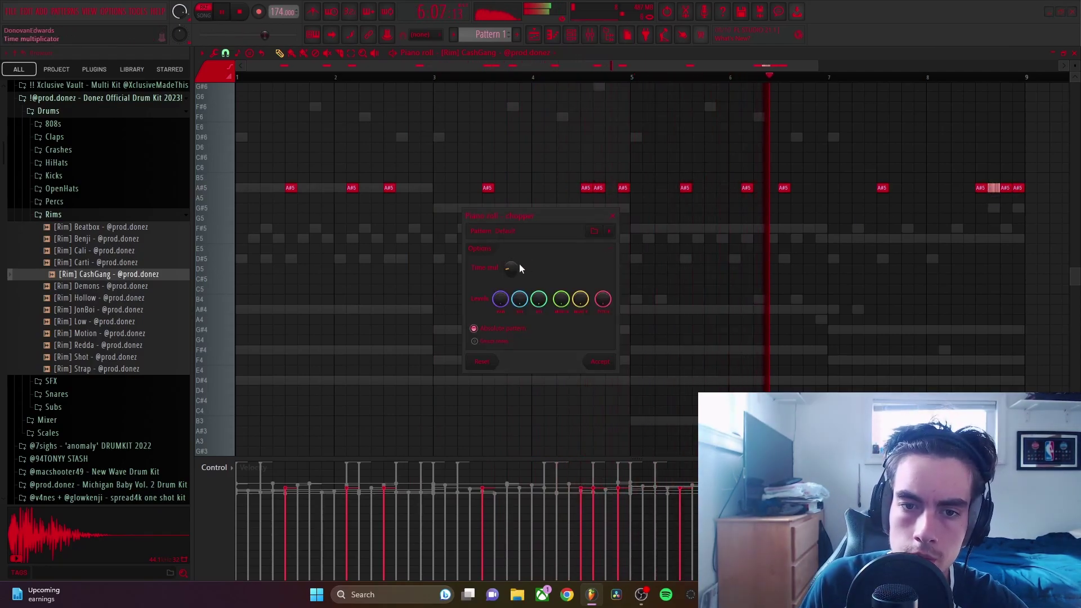
{"action": "left_click", "coordinate": [604, 362]}
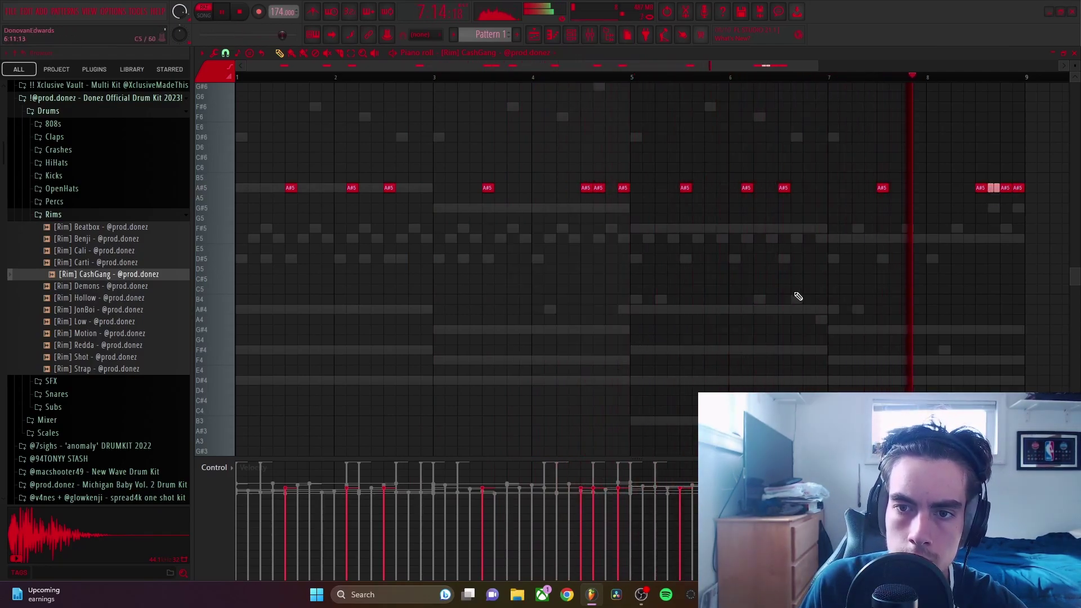
{"action": "left_click", "coordinate": [944, 188]}
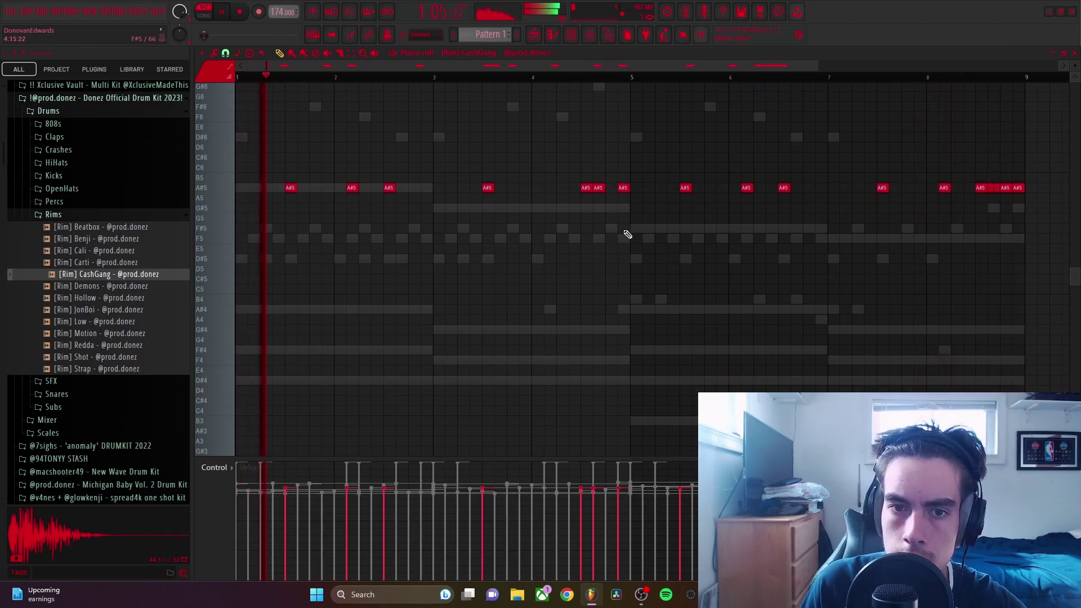
{"action": "left_click", "coordinate": [549, 189]}
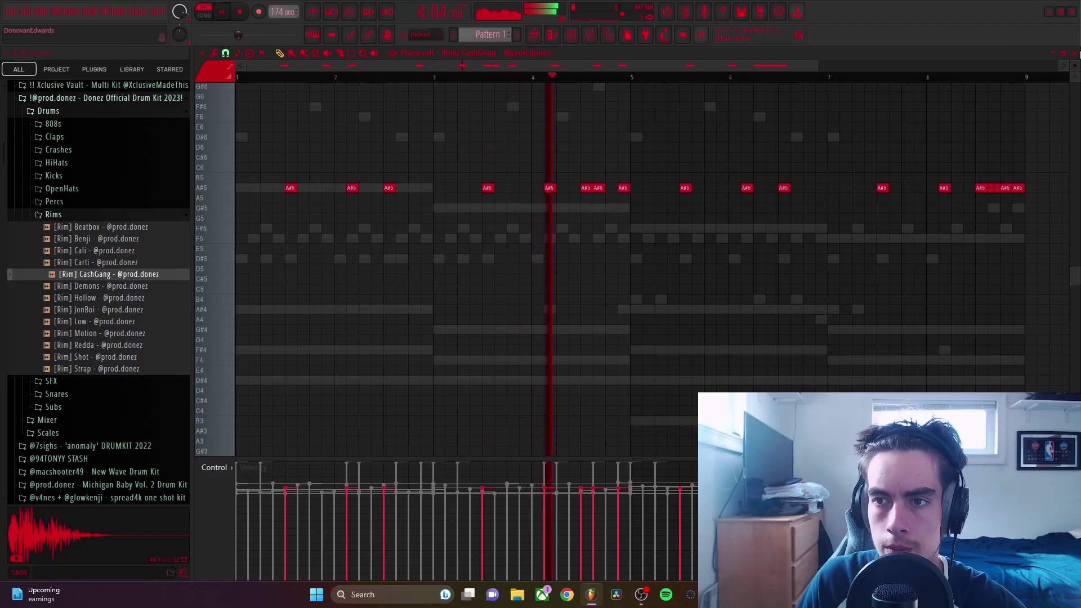
{"action": "left_click", "coordinate": [1075, 53]}
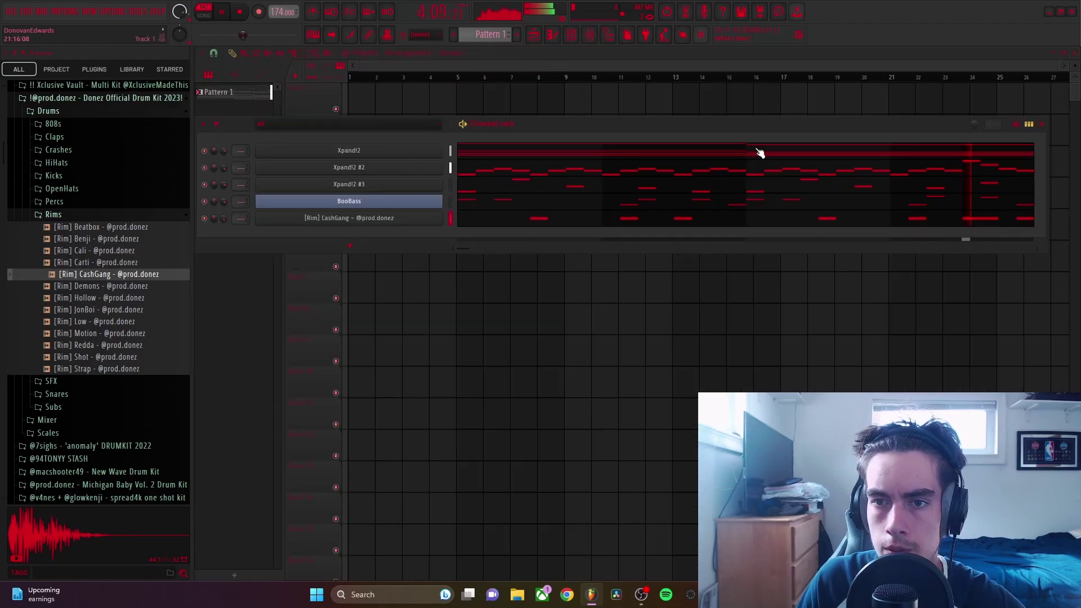
Step: Audition the kit's hi-hat samples and add [HiHat] Runnin as a new channel
{"action": "left_click", "coordinate": [138, 217]}
{"action": "left_click", "coordinate": [59, 163]}
{"action": "left_click", "coordinate": [117, 224]}
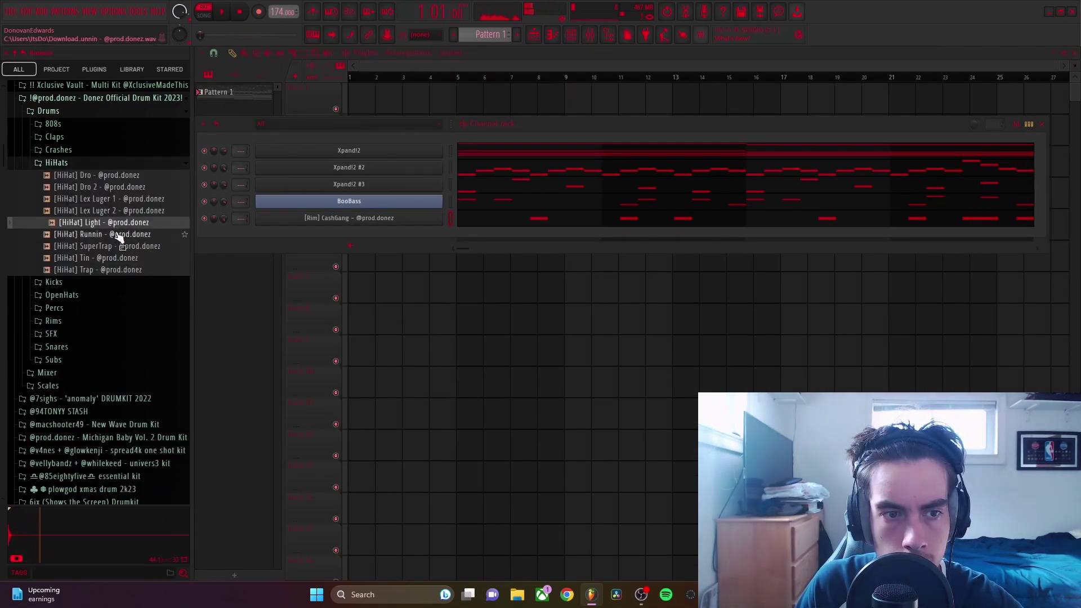
{"action": "left_click_drag", "start_coordinate": [119, 232], "coordinate": [321, 234]}
Step: Enable Cut itself for the Runnin hi-hat channel and fill every second step with hits
{"action": "right_click", "coordinate": [383, 235]}
{"action": "left_click", "coordinate": [455, 306]}
{"action": "right_click", "coordinate": [427, 238]}
{"action": "left_click", "coordinate": [579, 271]}
Step: Open the Runnin hi-hat in the piano roll and transpose all its notes to D5, comparing pitches in playback
{"action": "right_click", "coordinate": [468, 235]}
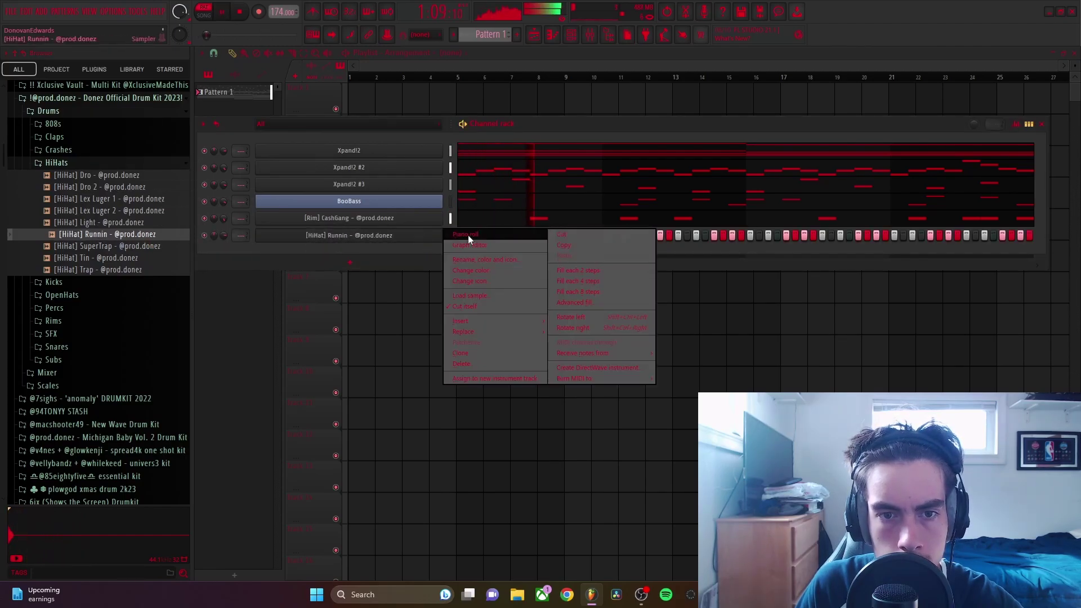
{"action": "left_click", "coordinate": [468, 235]}
{"action": "key", "text": "shift+Up"}
{"action": "key", "text": "shift+Up"}
{"action": "key", "text": "space"}
{"action": "key", "text": "space"}
{"action": "key", "text": "shift+Up"}
{"action": "key", "text": "space"}
{"action": "key", "text": "space"}
{"action": "key", "text": "shift+Up"}
{"action": "key", "text": "space"}
{"action": "key", "text": "space"}
{"action": "key", "text": "shift+Down"}
{"action": "key", "text": "space"}
{"action": "key", "text": "shift+Down"}
{"action": "key", "text": "space"}
{"action": "key", "text": "space"}
{"action": "key", "text": "ctrl+Up"}
{"action": "key", "text": "space"}
{"action": "key", "text": "space"}
{"action": "key", "text": "ctrl+Down"}
{"action": "key", "text": "space"}
{"action": "key", "text": "space"}
Step: Randomize the levels of the hi-hat notes and close the piano roll
{"action": "key", "text": "alt+r"}
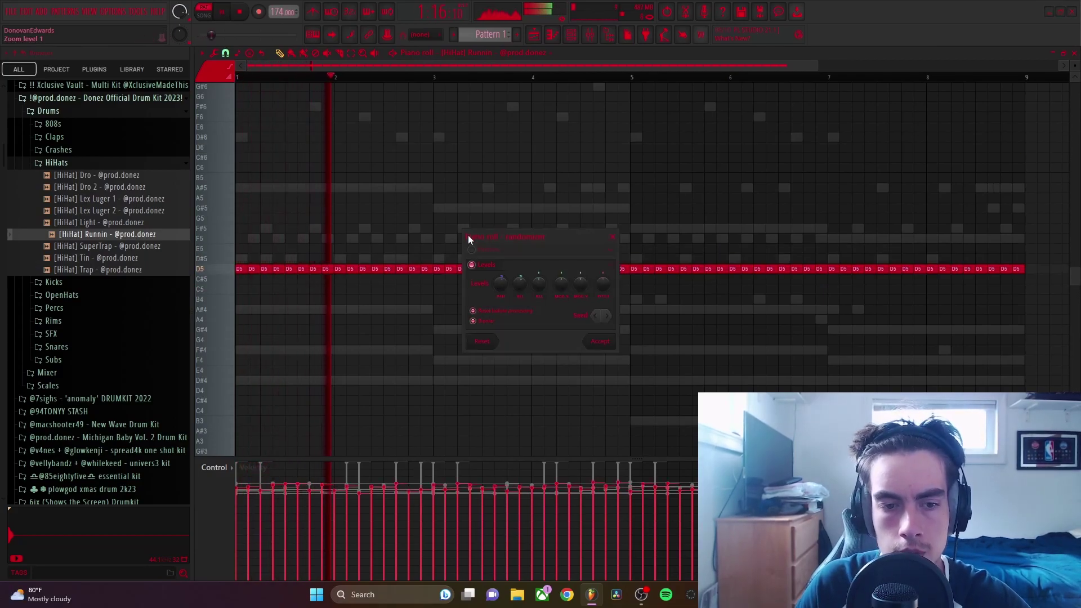
{"action": "left_click", "coordinate": [600, 341]}
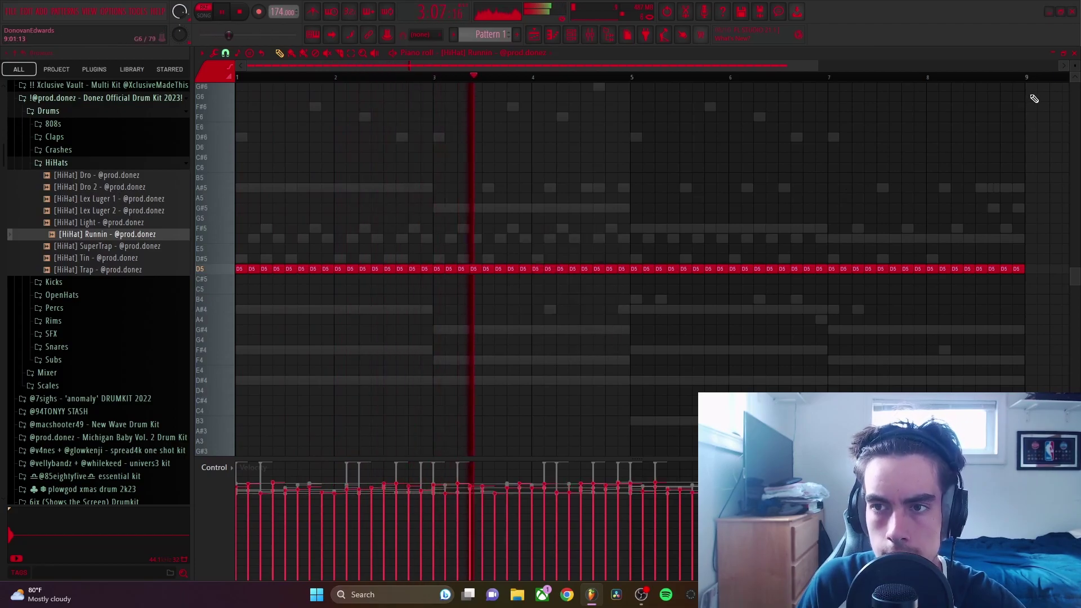
{"action": "left_click", "coordinate": [1075, 53]}
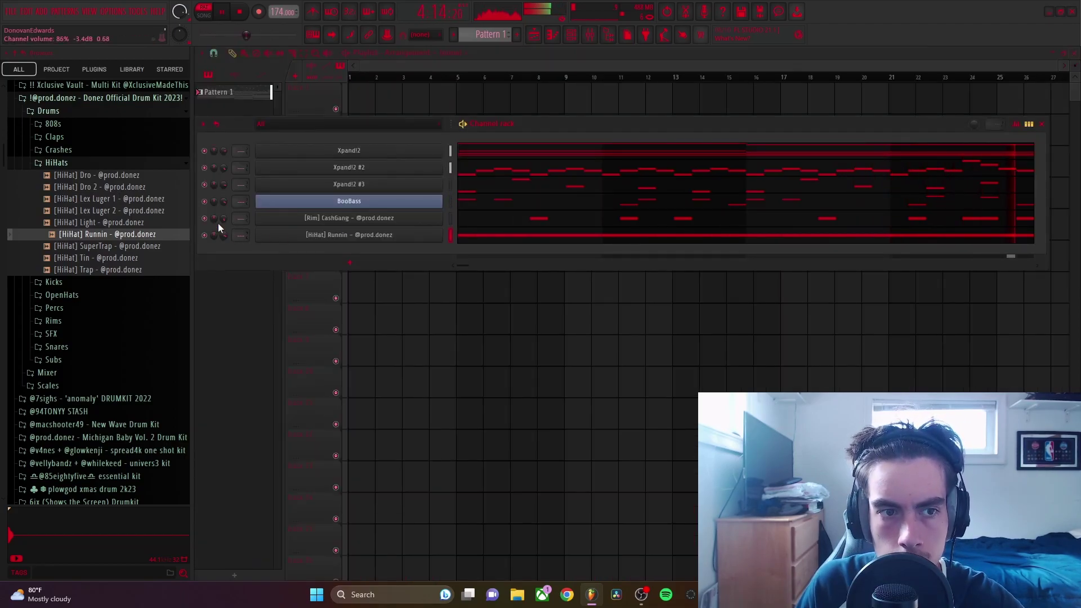
{"action": "left_click", "coordinate": [167, 163]}
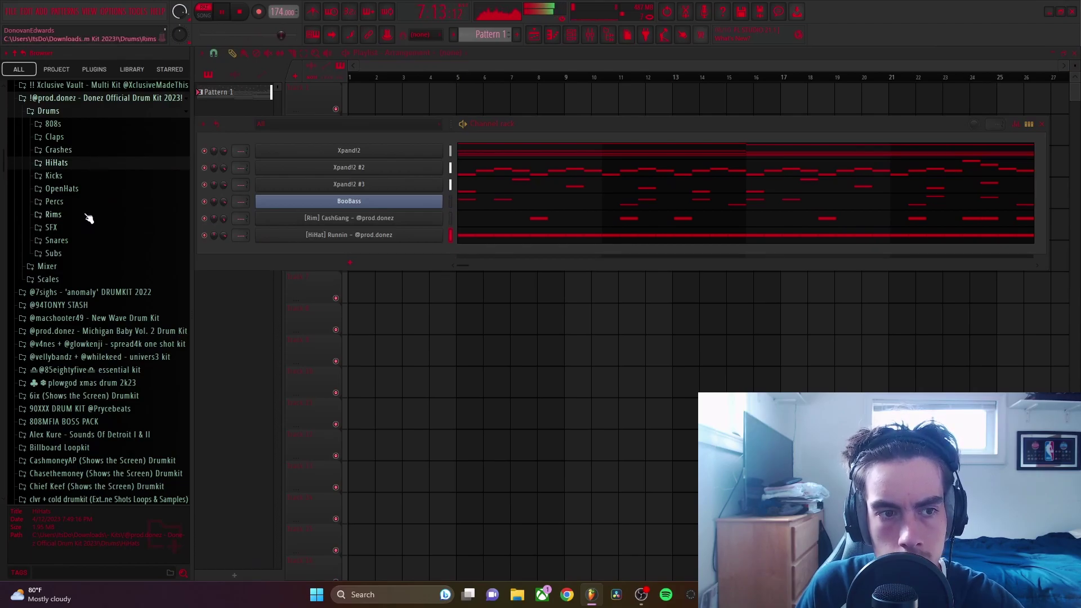
{"action": "left_click", "coordinate": [80, 240]}
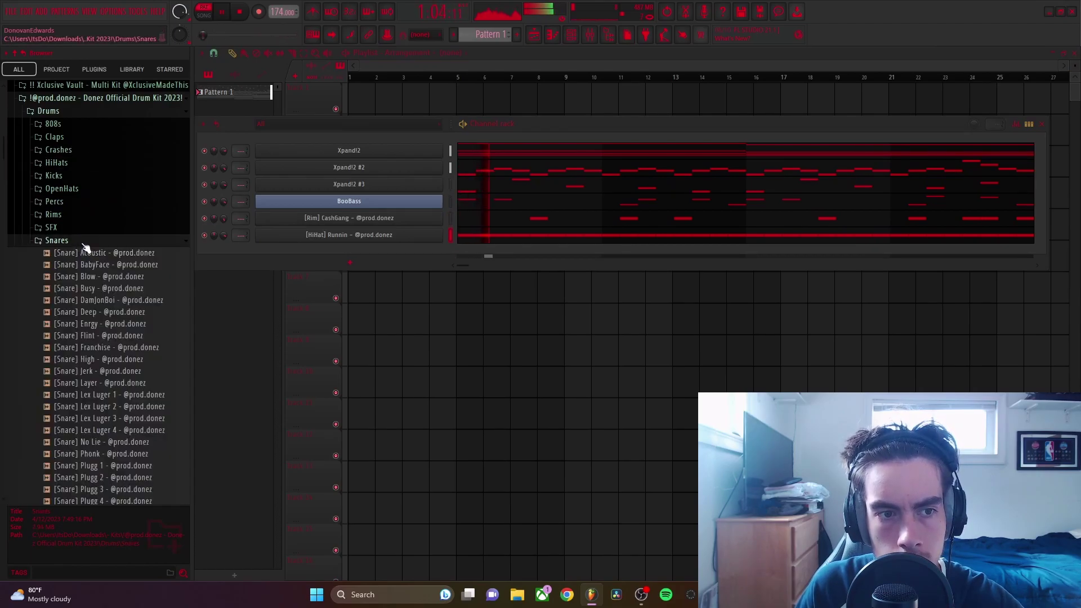
{"action": "left_click", "coordinate": [82, 243]}
{"action": "left_click", "coordinate": [74, 228]}
{"action": "left_click", "coordinate": [74, 226]}
{"action": "left_click", "coordinate": [72, 215]}
{"action": "left_click", "coordinate": [73, 214]}
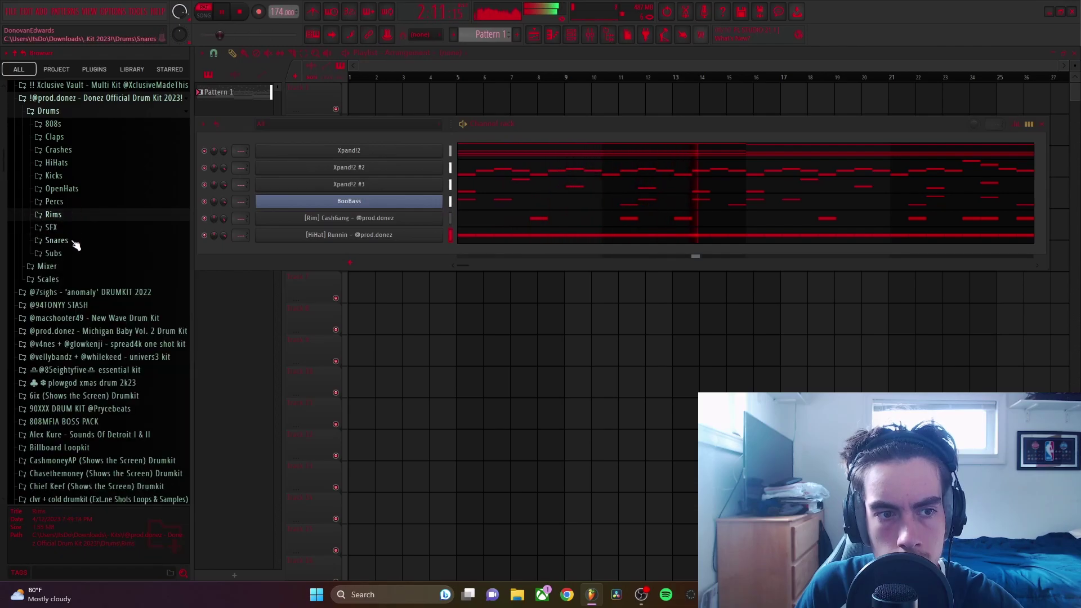
Step: Audition the kit's kick samples and add [Kick] Bump as a new channel
{"action": "left_click", "coordinate": [76, 177]}
{"action": "left_click", "coordinate": [91, 201]}
{"action": "left_click", "coordinate": [97, 190]}
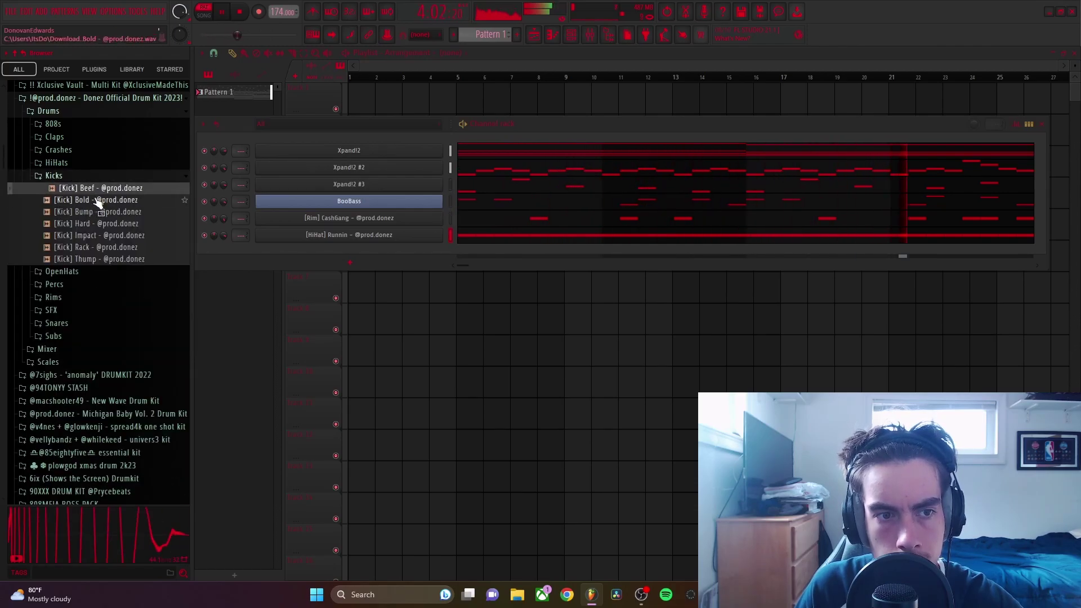
{"action": "left_click", "coordinate": [99, 215]}
{"action": "left_click_drag", "start_coordinate": [292, 258], "coordinate": [344, 258]}
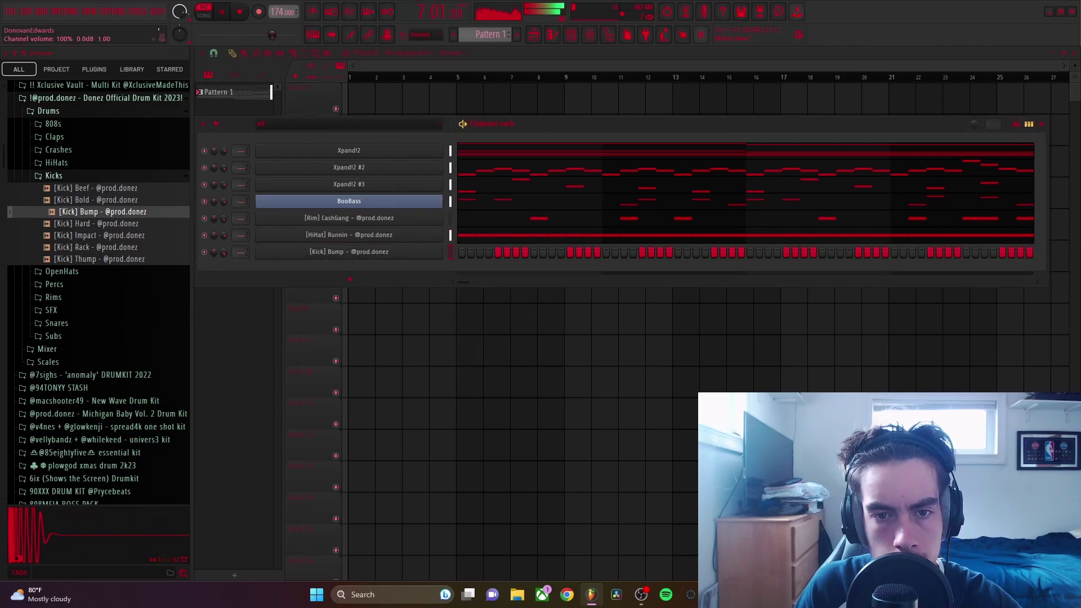
Step: Place seven [Kick] Bump hits across the first four bars of the step sequencer while the pattern plays
{"action": "left_click", "coordinate": [463, 253]}
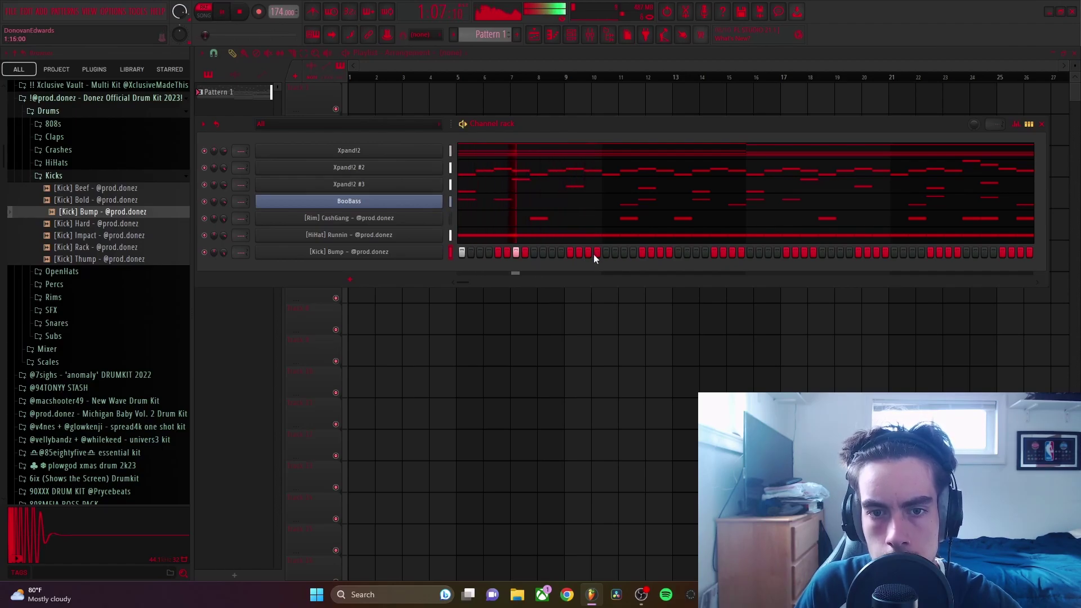
{"action": "left_click", "coordinate": [570, 252]}
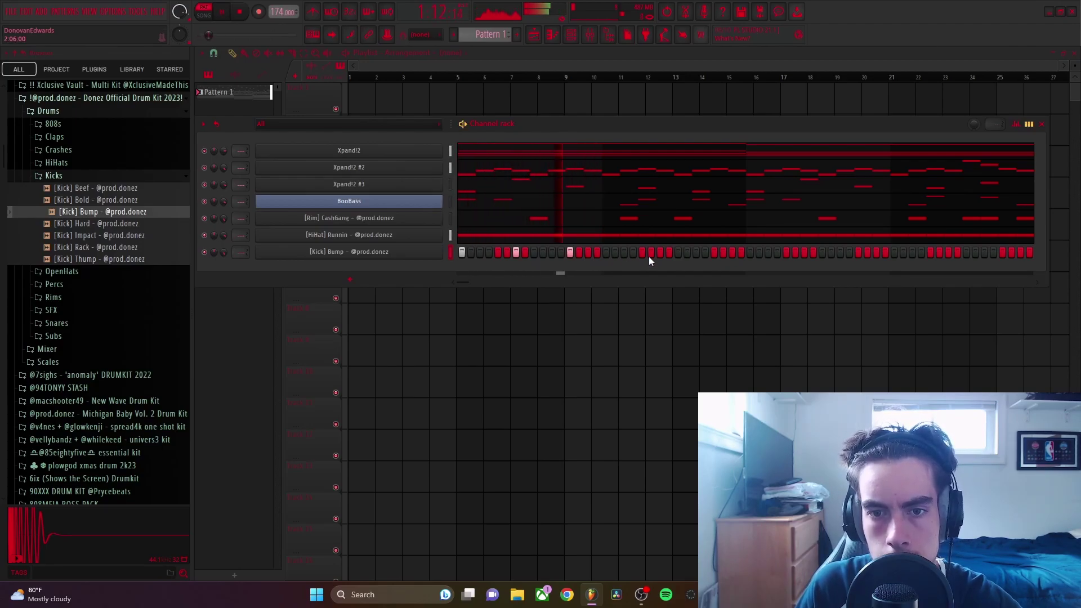
{"action": "left_click", "coordinate": [751, 252]}
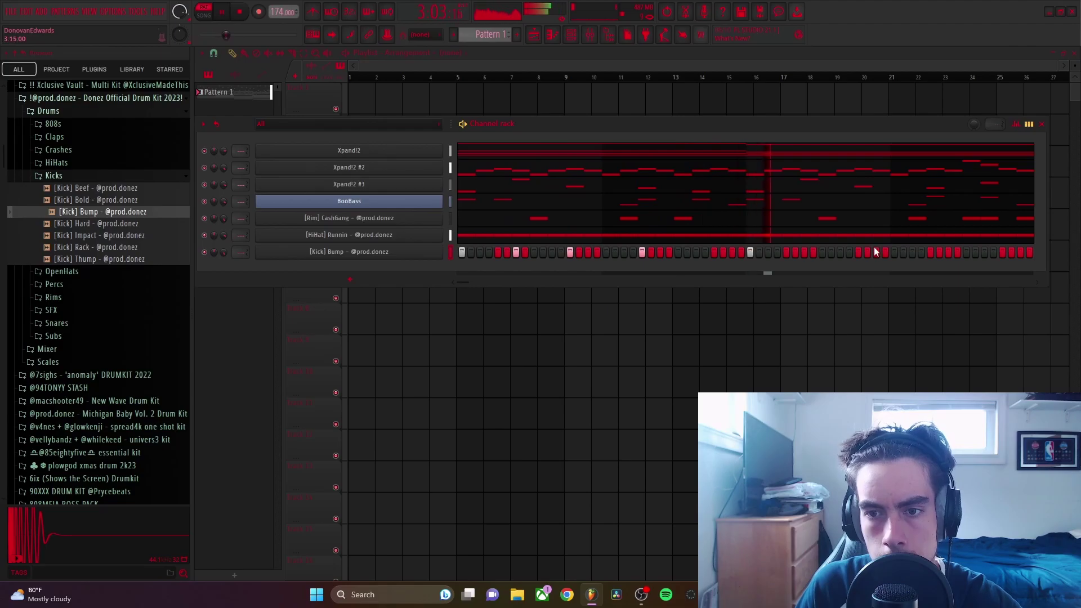
{"action": "left_click", "coordinate": [931, 253]}
{"action": "left_click", "coordinate": [985, 253]}
{"action": "key", "text": "space"}
Step: Bring the [Kick] Bump steps into the piano roll as C5 notes and check them in playback
{"action": "right_click", "coordinate": [441, 251]}
{"action": "left_click", "coordinate": [463, 251]}
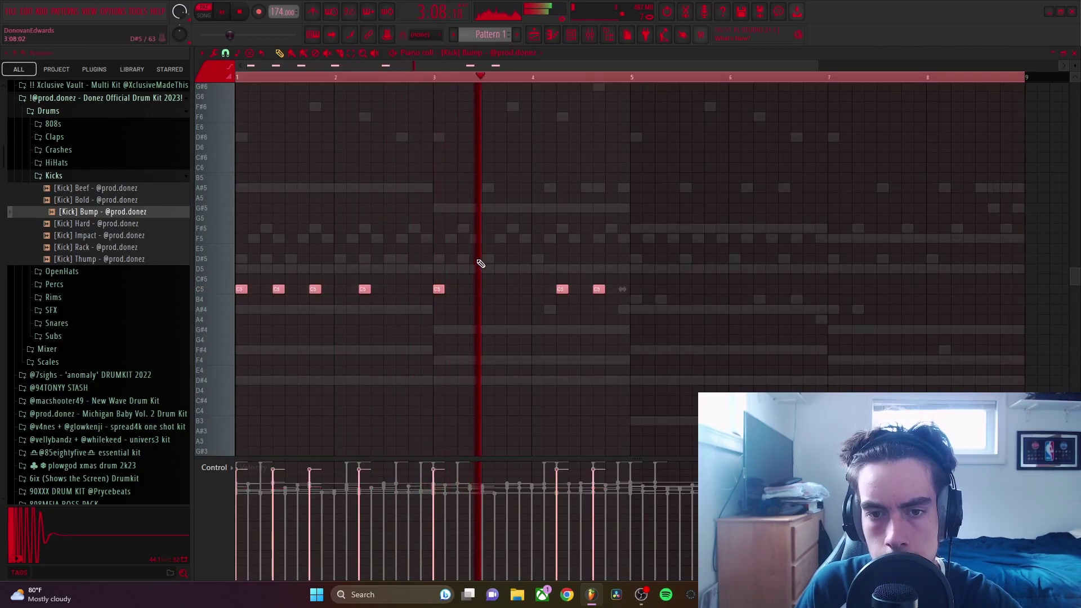
{"action": "key", "text": "space"}
{"action": "key", "text": "space"}
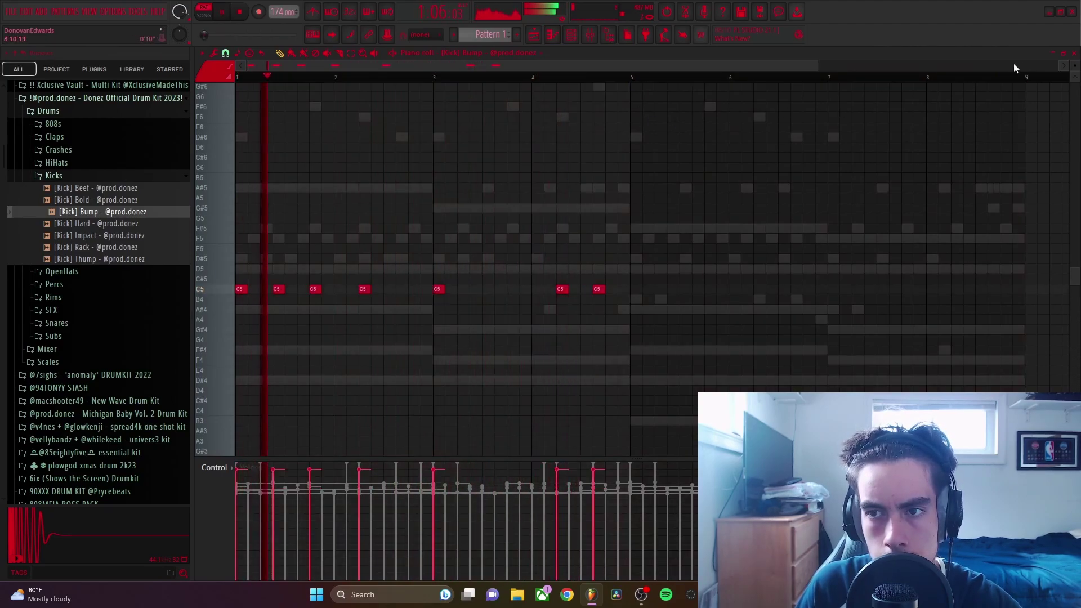
{"action": "left_click", "coordinate": [1075, 52]}
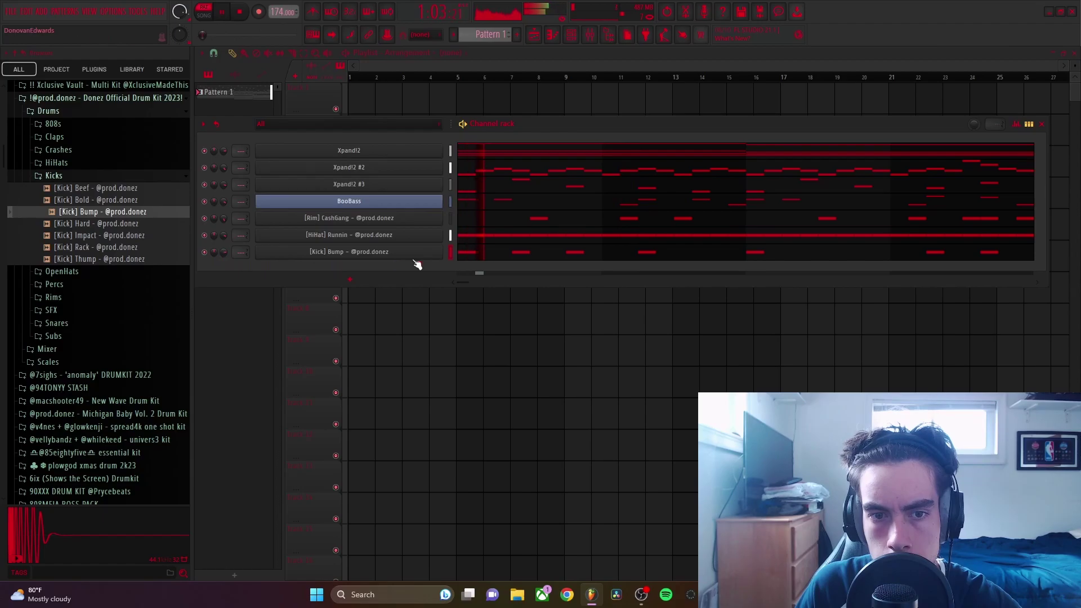
Step: Repeat the kick rhythm with C5 notes across bars 5 to 8, adding one extra hit at the end of bar 8
{"action": "left_click", "coordinate": [467, 253]}
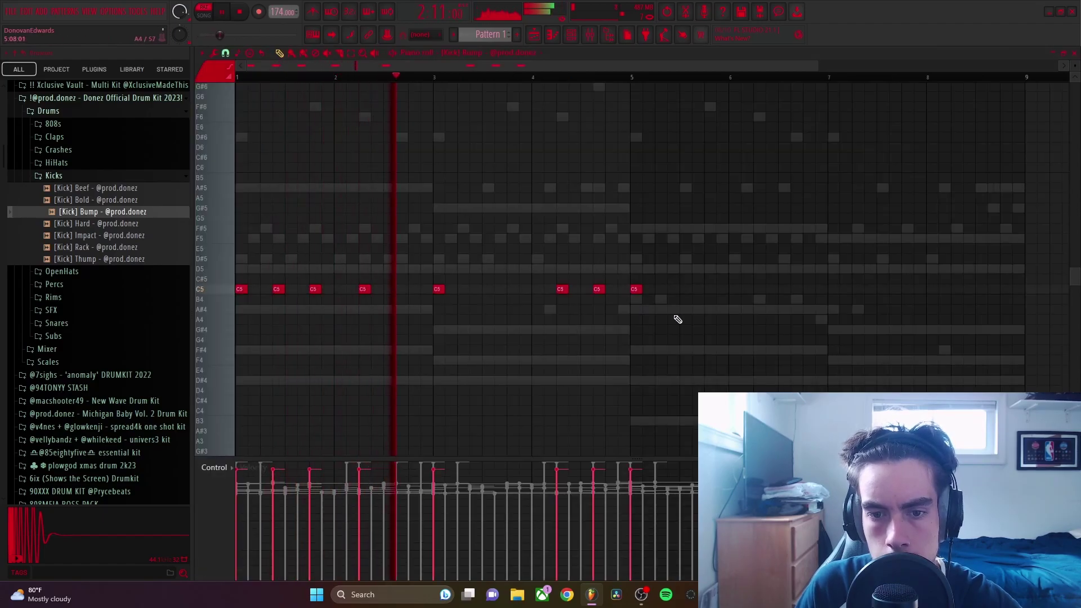
{"action": "left_click_drag", "start_coordinate": [678, 320], "coordinate": [553, 322]}
{"action": "key", "text": "ctrl+a"}
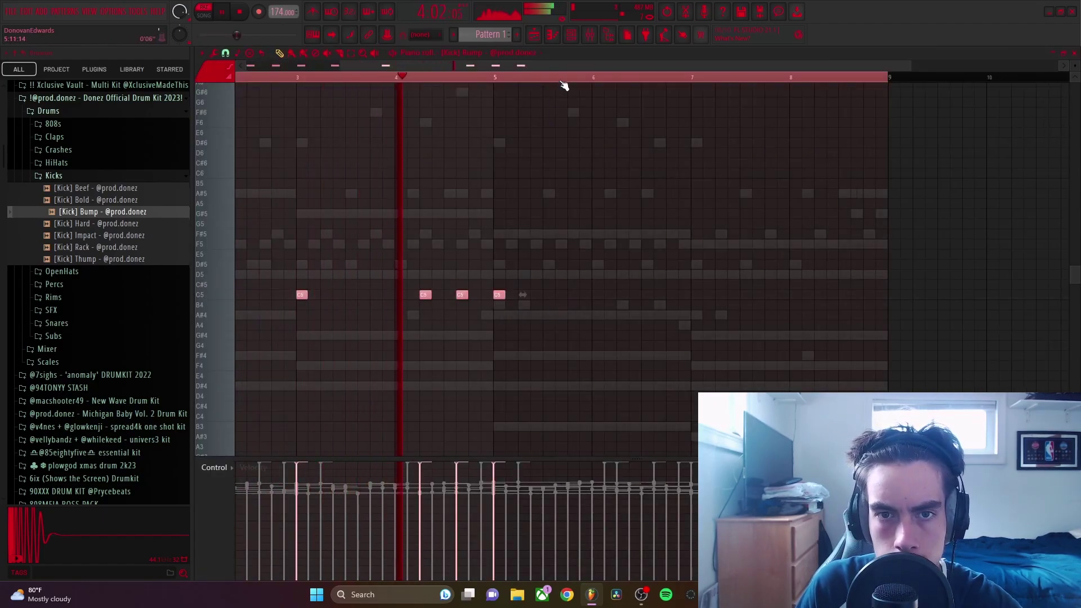
{"action": "key", "text": "ctrl+d"}
{"action": "left_click", "coordinate": [537, 295]}
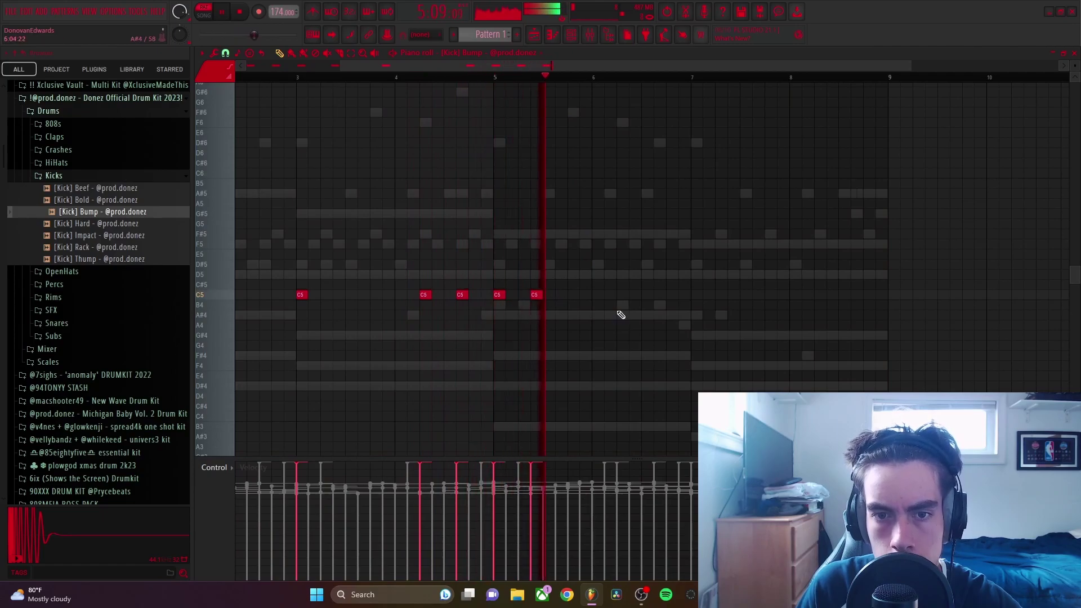
{"action": "left_click", "coordinate": [572, 295]}
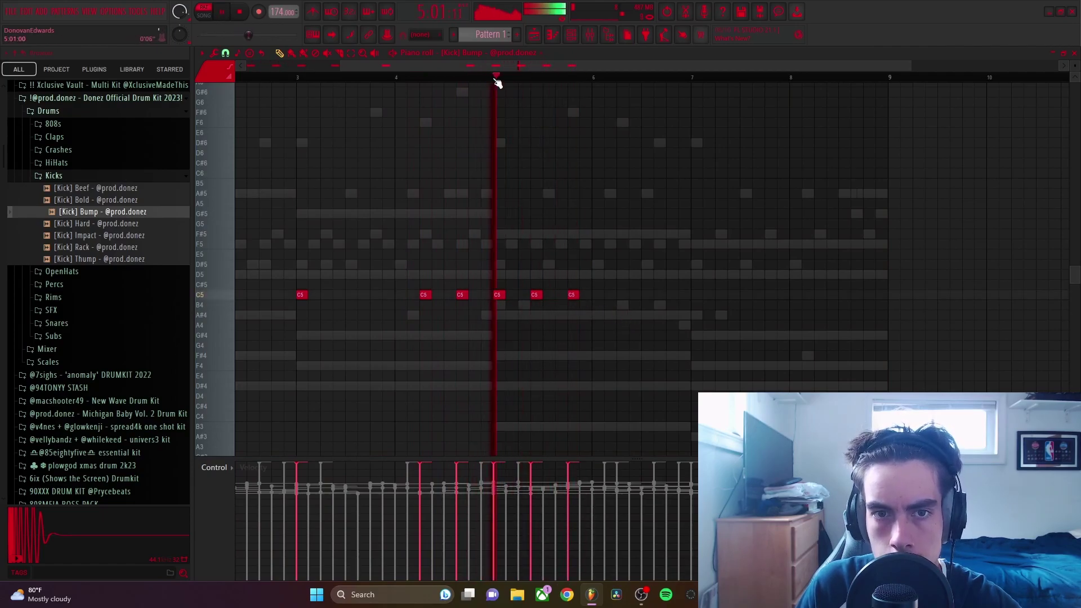
{"action": "left_click", "coordinate": [621, 295]}
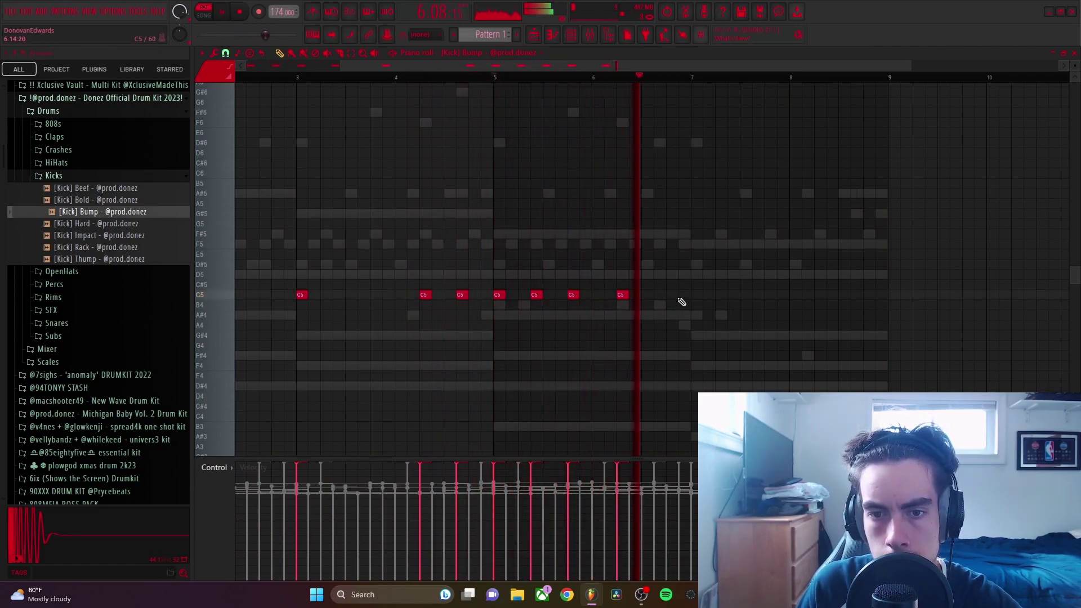
{"action": "left_click", "coordinate": [697, 296]}
{"action": "left_click", "coordinate": [820, 295]}
{"action": "left_click", "coordinate": [857, 295]}
{"action": "left_click", "coordinate": [881, 295]}
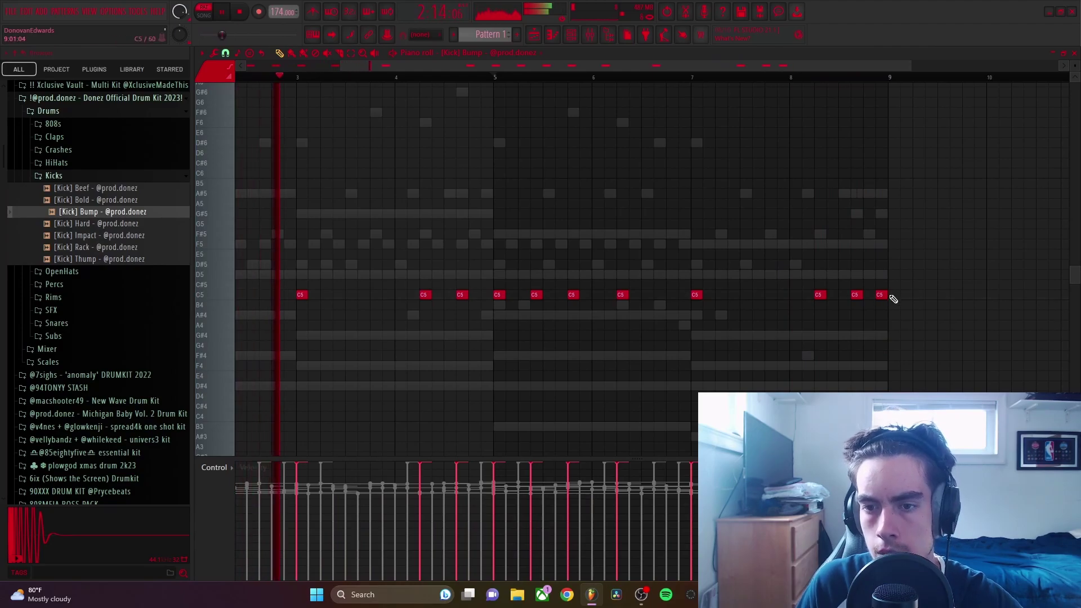
{"action": "left_click", "coordinate": [805, 77]}
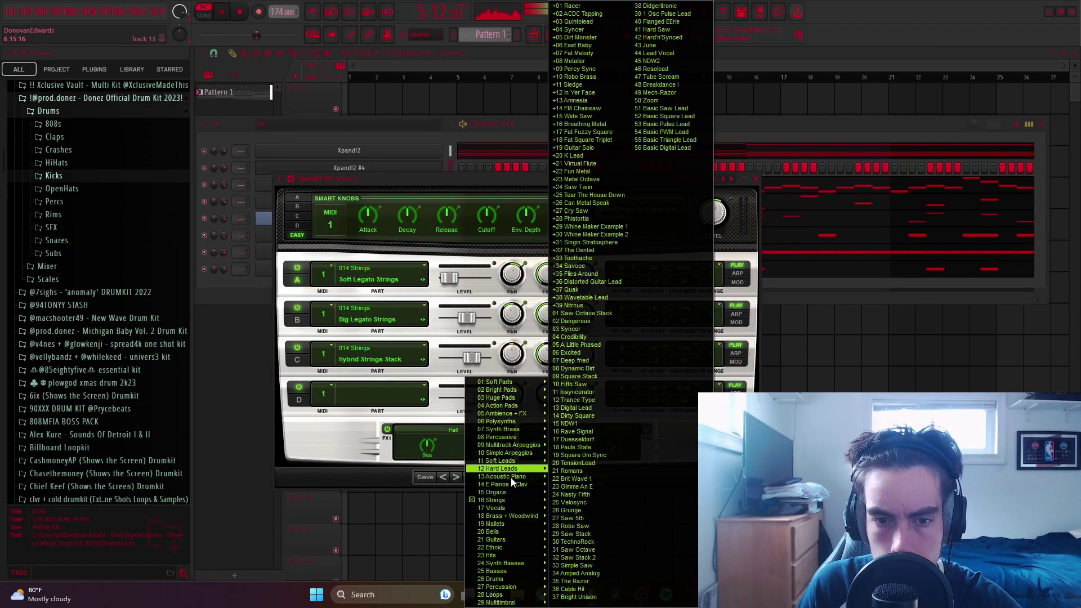
Step: Load the Acoustic Piano preset +04 Warm Natural Piano into Xpand!2 #4 and close the plugin window
{"action": "mouse_move", "coordinate": [517, 477]}
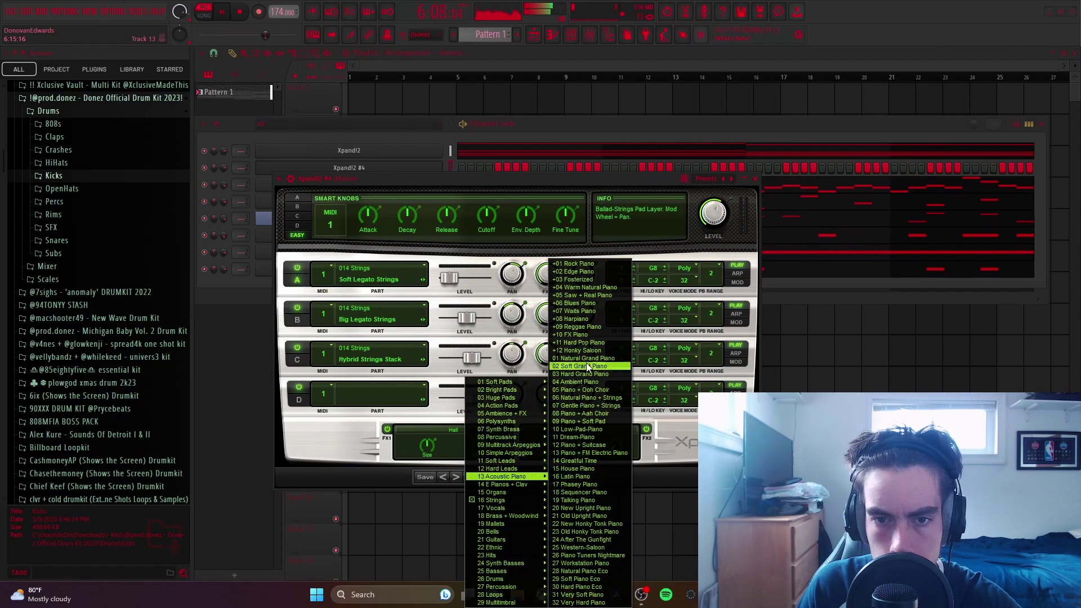
{"action": "left_click", "coordinate": [584, 293]}
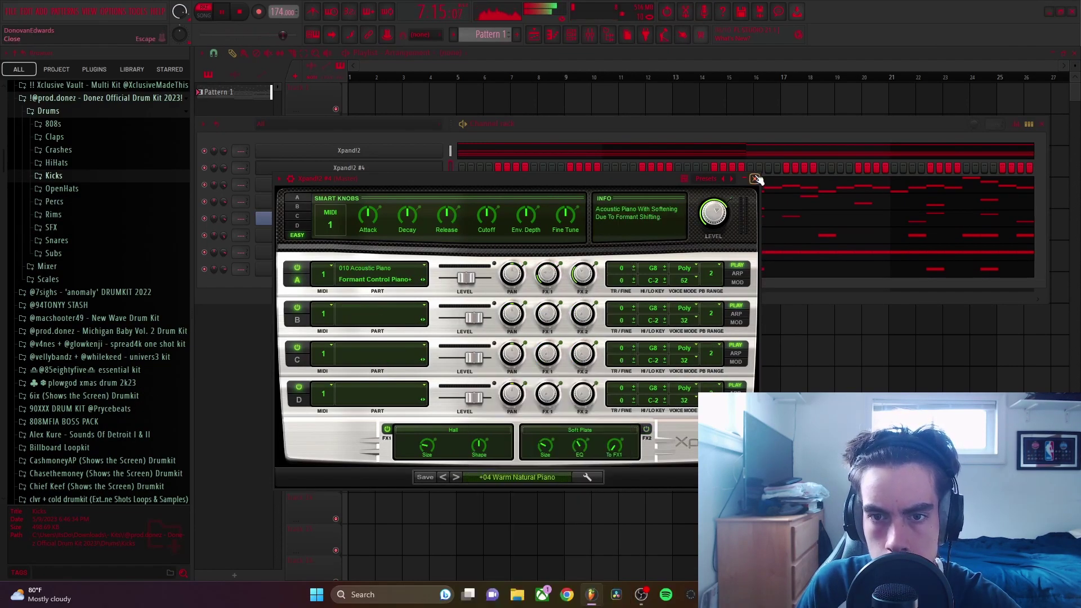
{"action": "left_click", "coordinate": [755, 179]}
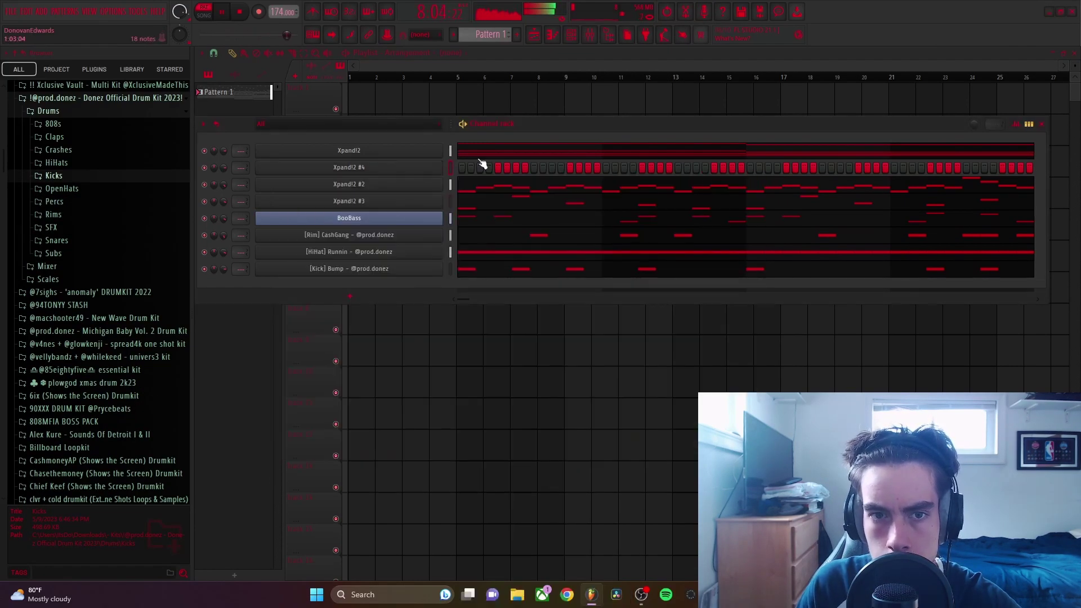
Step: Give Xpand!2 #4 the chord progression, transpose all its notes up one octave in the piano roll and play it
{"action": "left_click", "coordinate": [451, 167]}
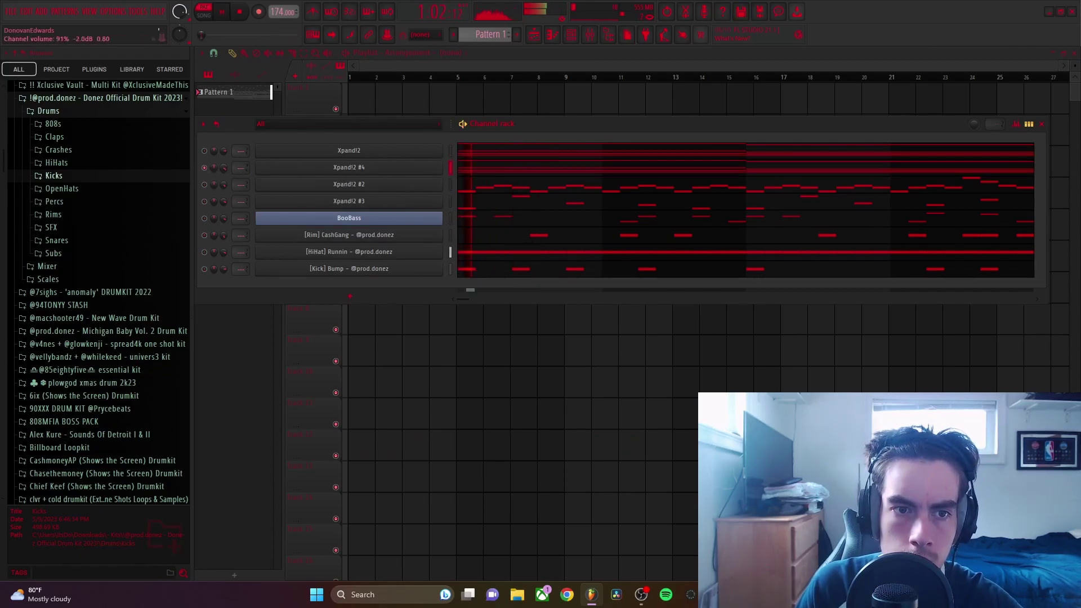
{"action": "left_click", "coordinate": [483, 171]}
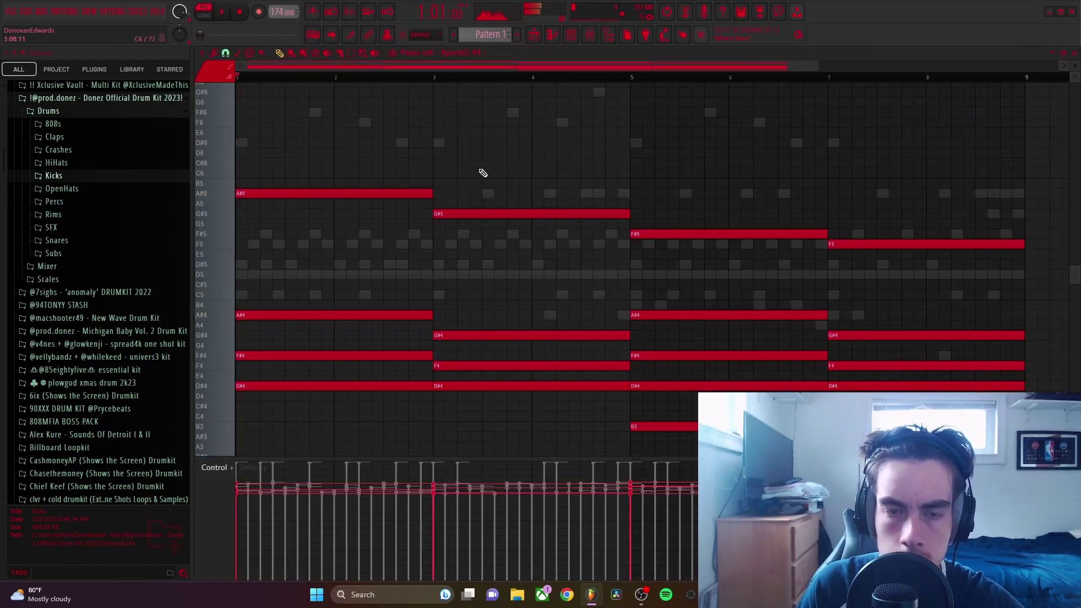
{"action": "key", "text": "ctrl+Up"}
{"action": "key", "text": "space"}
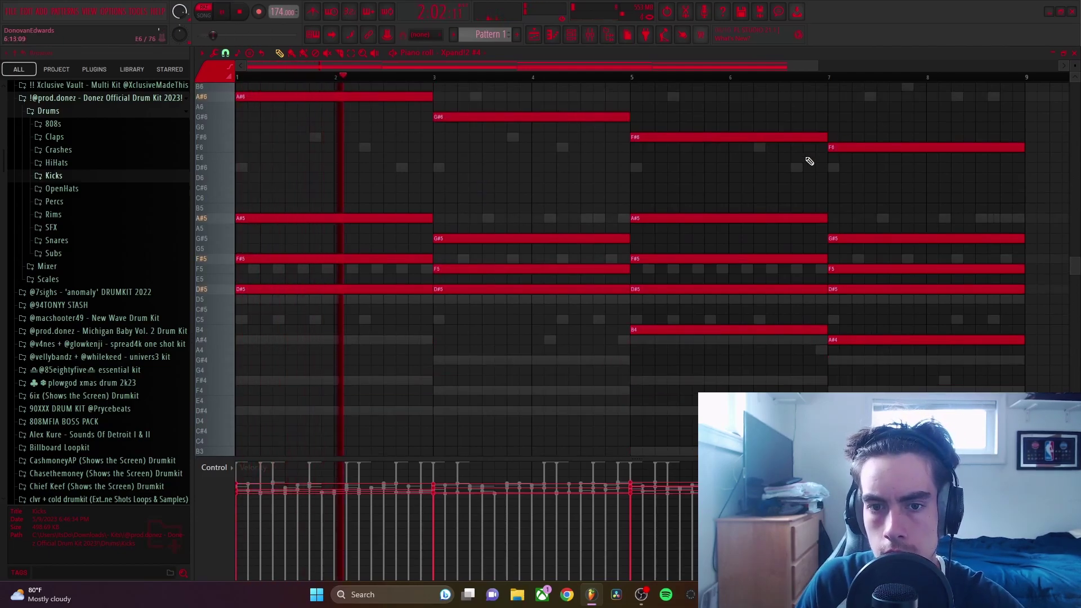
Step: Apply the strum tool to the Xpand!2 #4 piano chords and close the piano roll
{"action": "key", "text": "alt+s"}
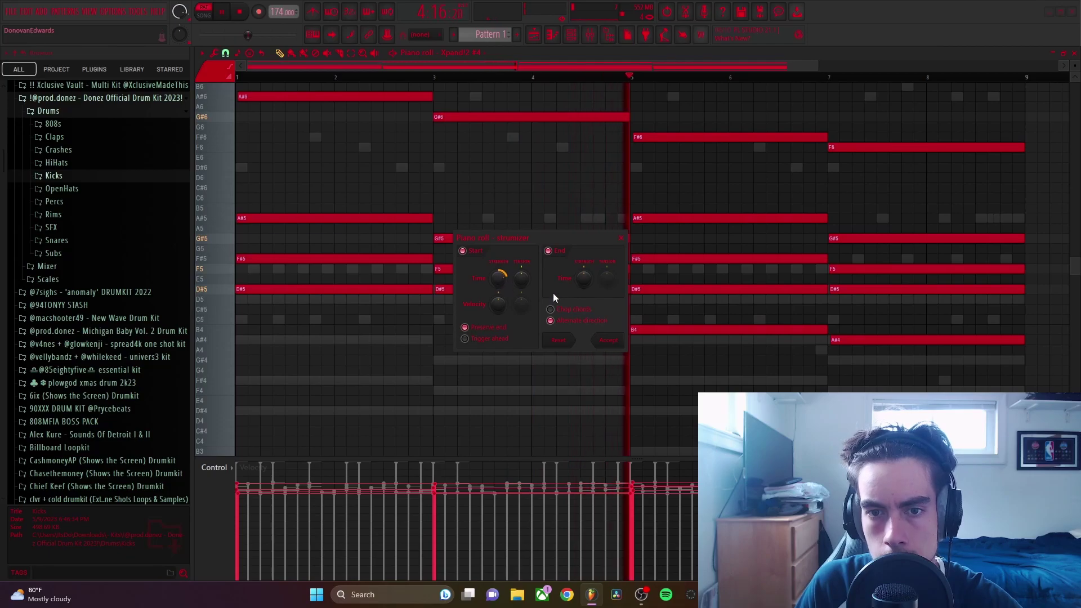
{"action": "left_click", "coordinate": [608, 340]}
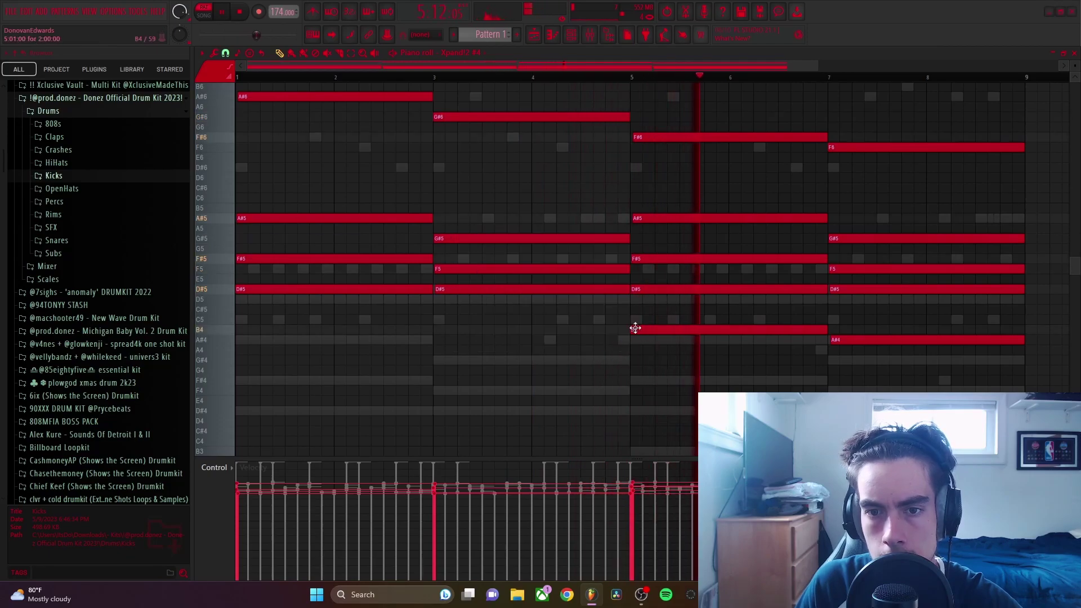
{"action": "left_click", "coordinate": [1074, 53]}
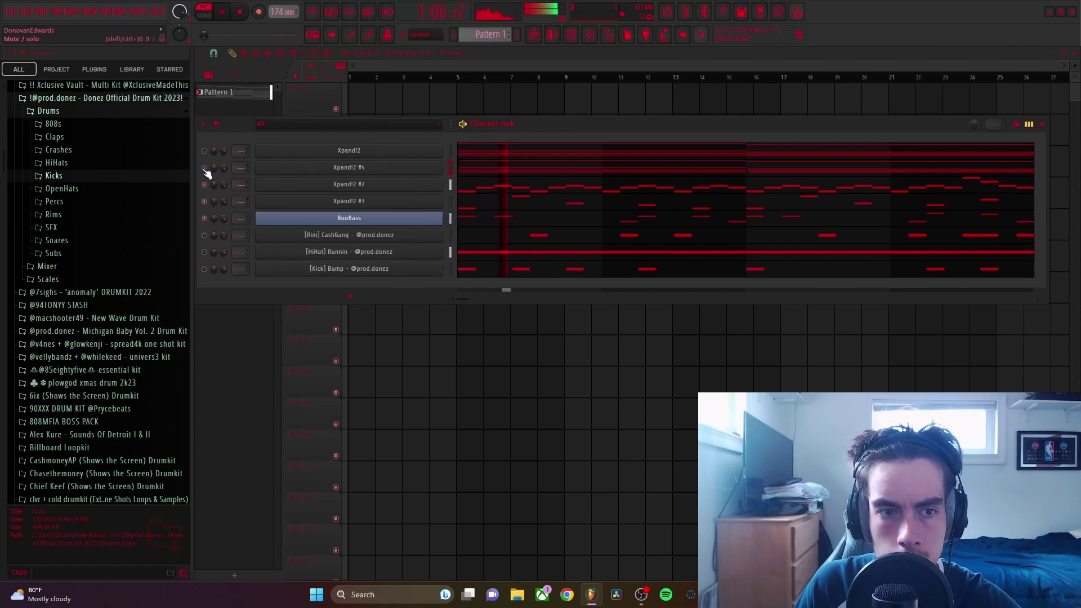
Step: Set the master level of the Xpand!2 #4 piano to +5.3 dB and close the plugin window
{"action": "left_click", "coordinate": [358, 168]}
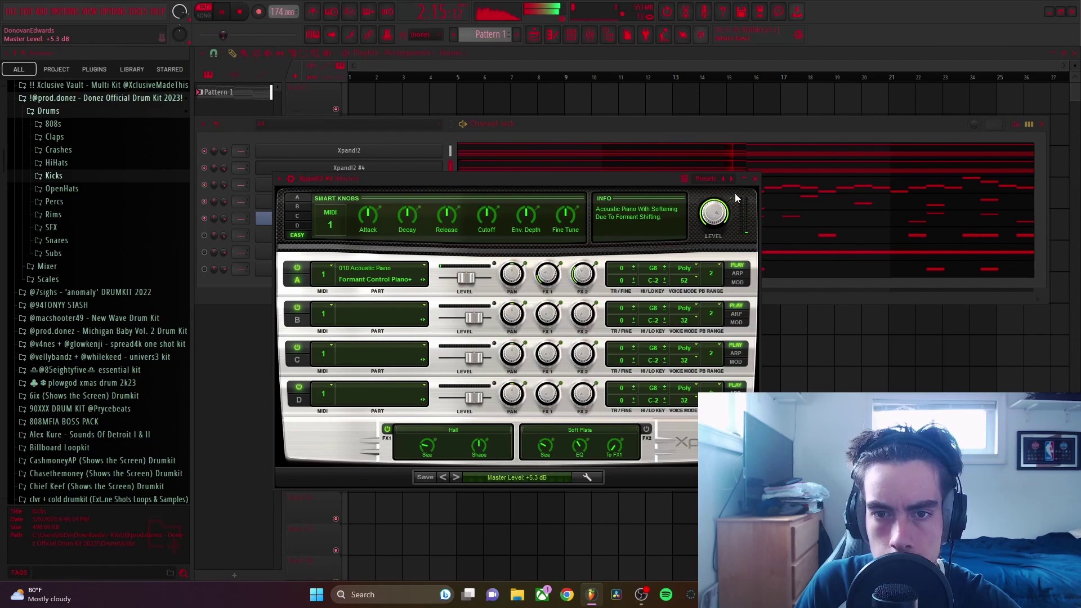
{"action": "left_click_drag", "start_coordinate": [723, 210], "coordinate": [727, 219]}
{"action": "left_click", "coordinate": [755, 179]}
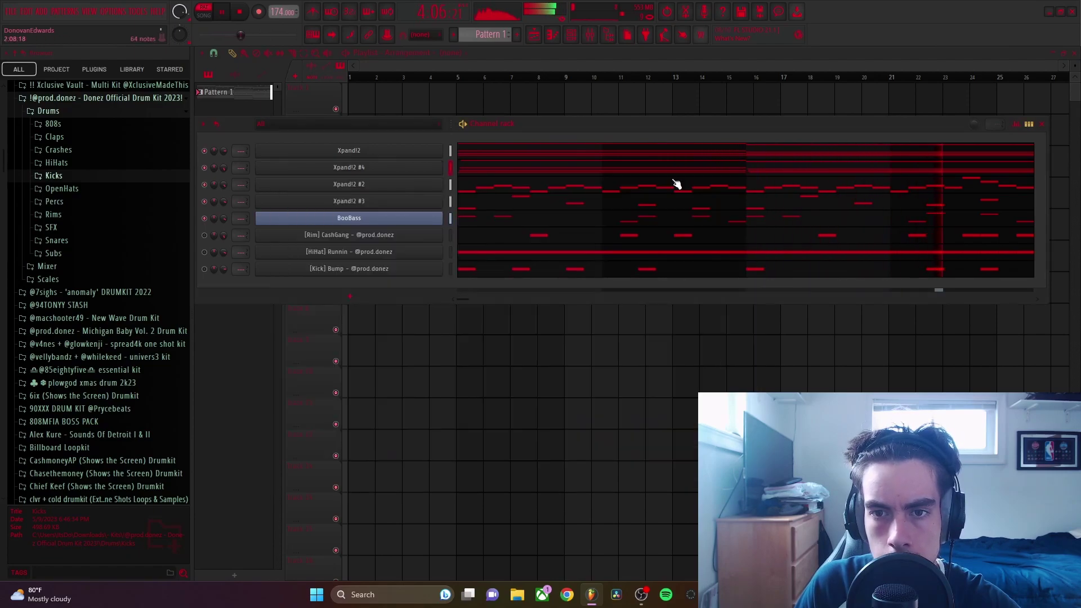
Step: Try the Xpand!2 #4 chords another octave higher in playback, and transpose them back down one octave
{"action": "left_click", "coordinate": [486, 177]}
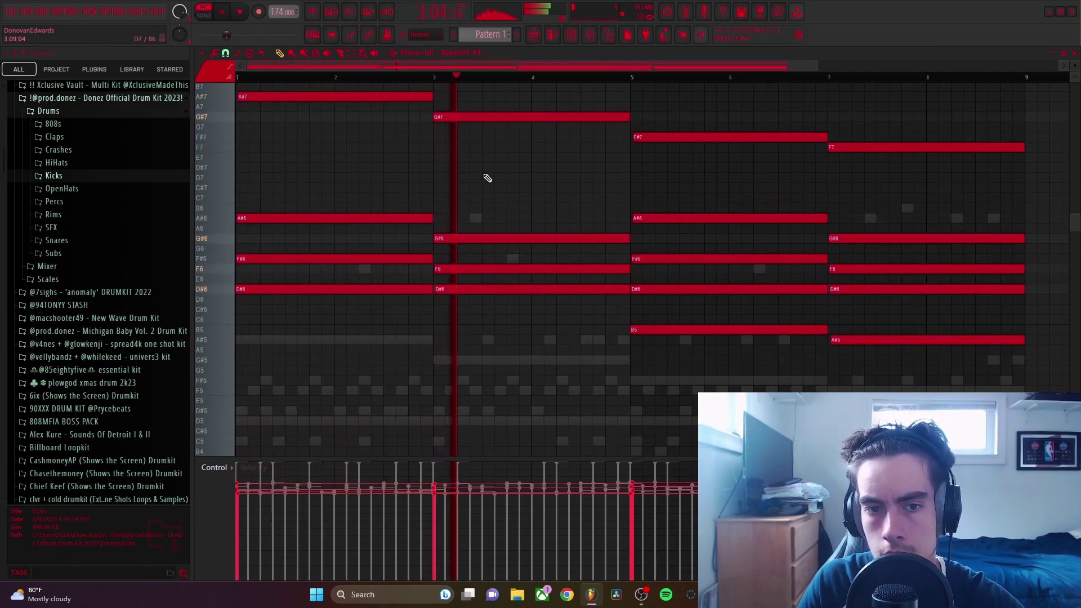
{"action": "key", "text": "ctrl+Down"}
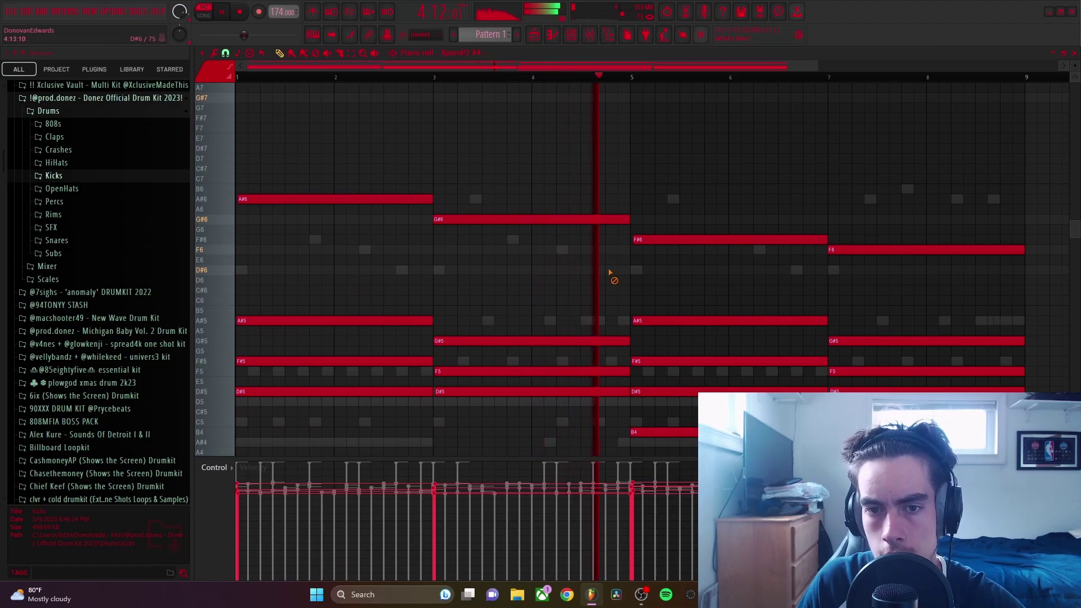
{"action": "left_click", "coordinate": [1075, 53]}
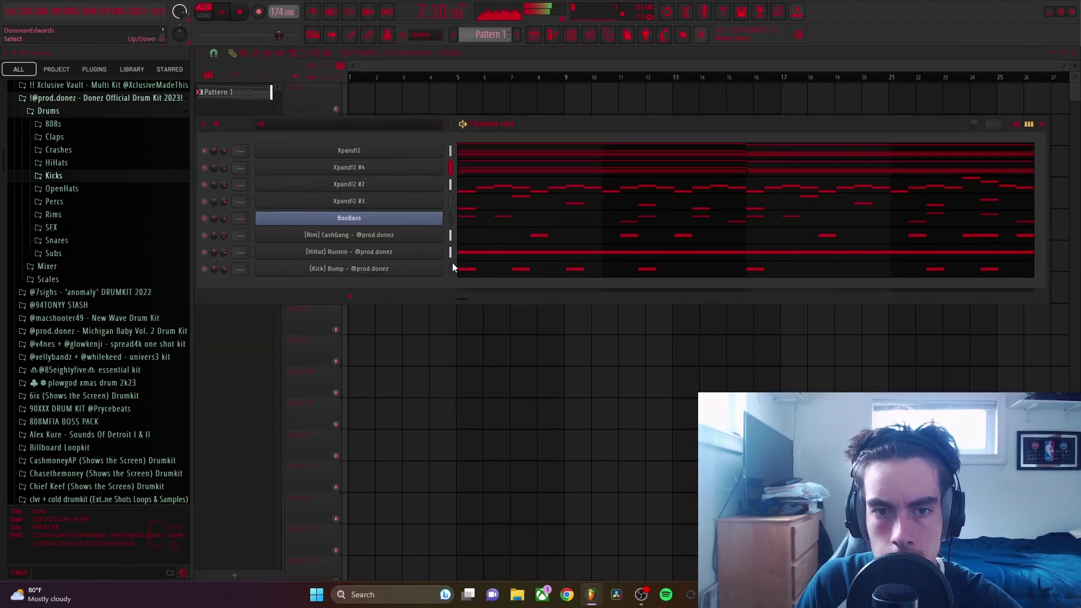
Step: Transpose the four Xpand!2 channels and BooBass together by 1, twice in a row, and replay the pattern
{"action": "left_click", "coordinate": [204, 124]}
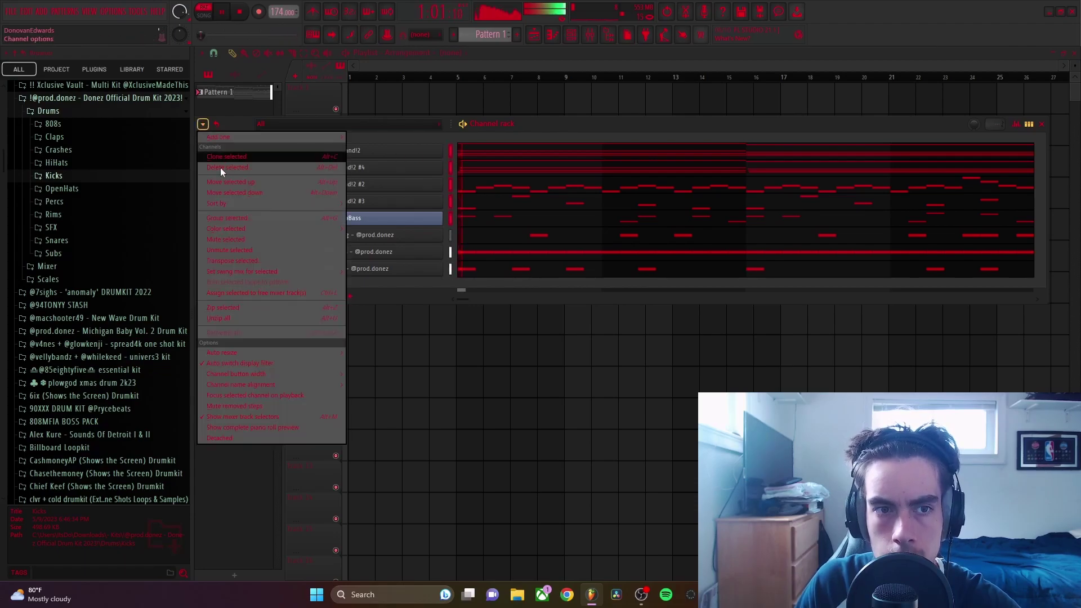
{"action": "left_click", "coordinate": [245, 262]}
{"action": "type", "text": "1"}
{"action": "key", "text": "Return"}
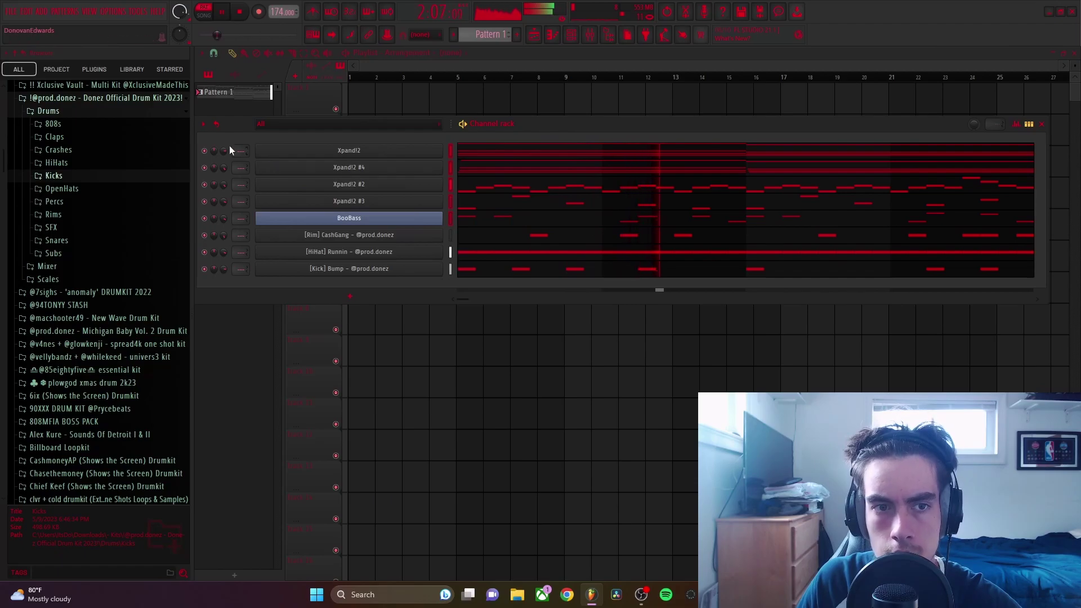
{"action": "left_click", "coordinate": [204, 125]}
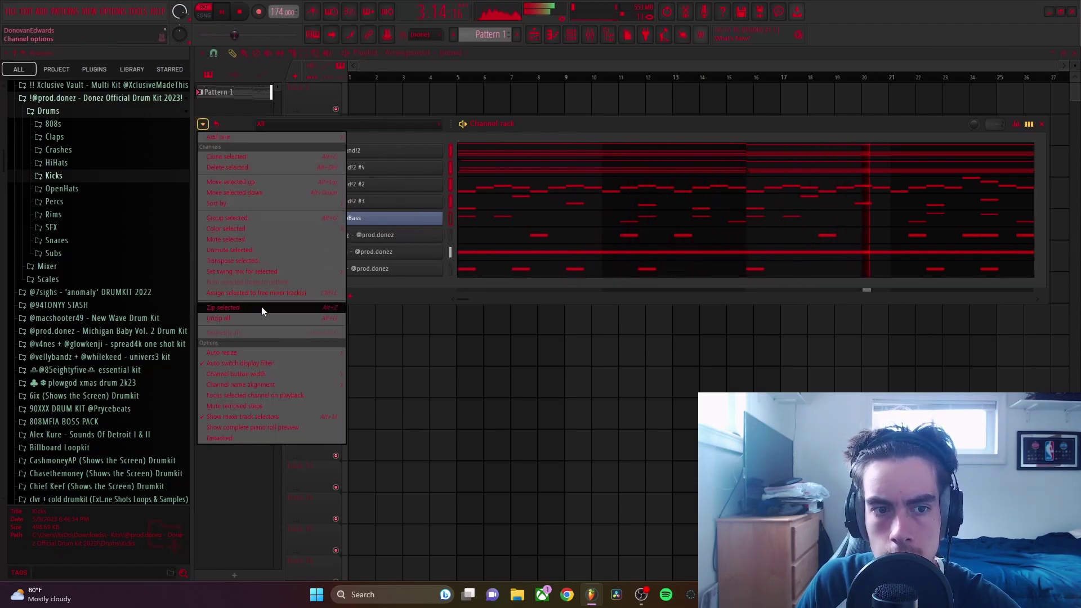
{"action": "left_click", "coordinate": [249, 263]}
{"action": "type", "text": "1"}
{"action": "key", "text": "Return"}
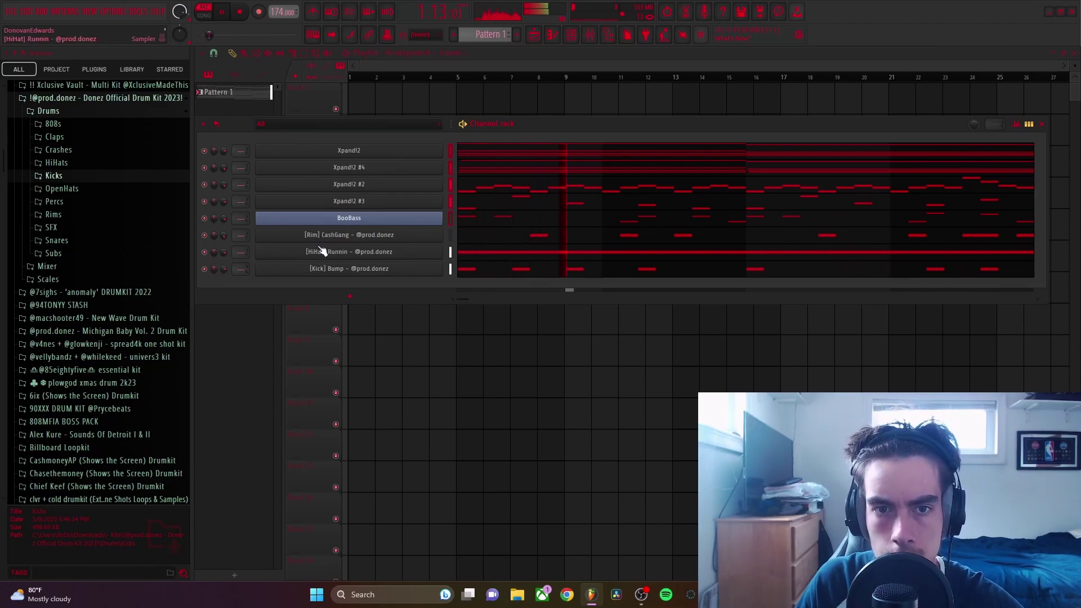
{"action": "key", "text": "space"}
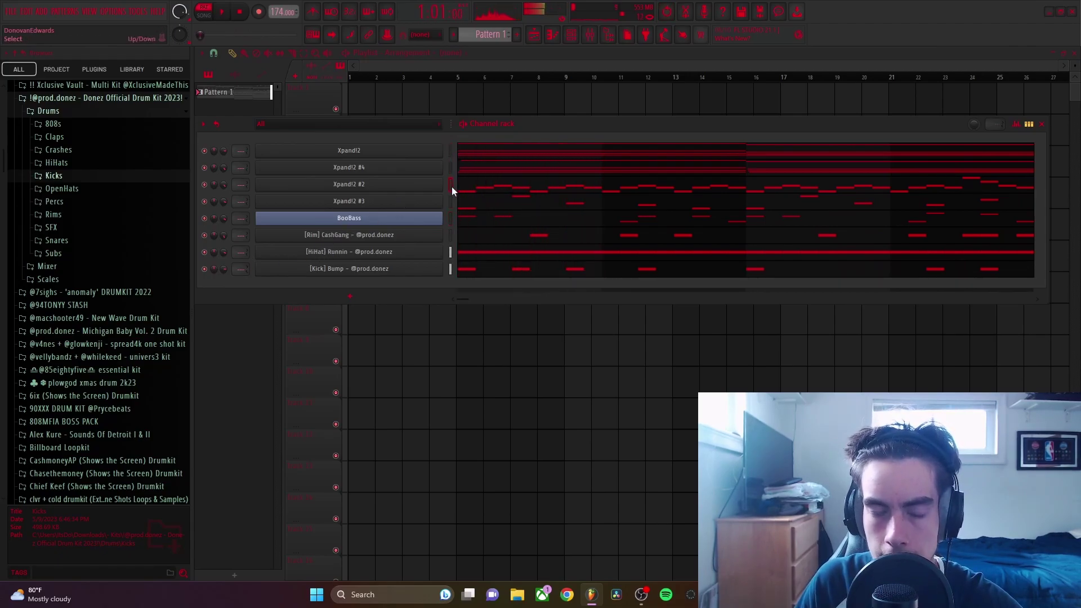
{"action": "key", "text": "space"}
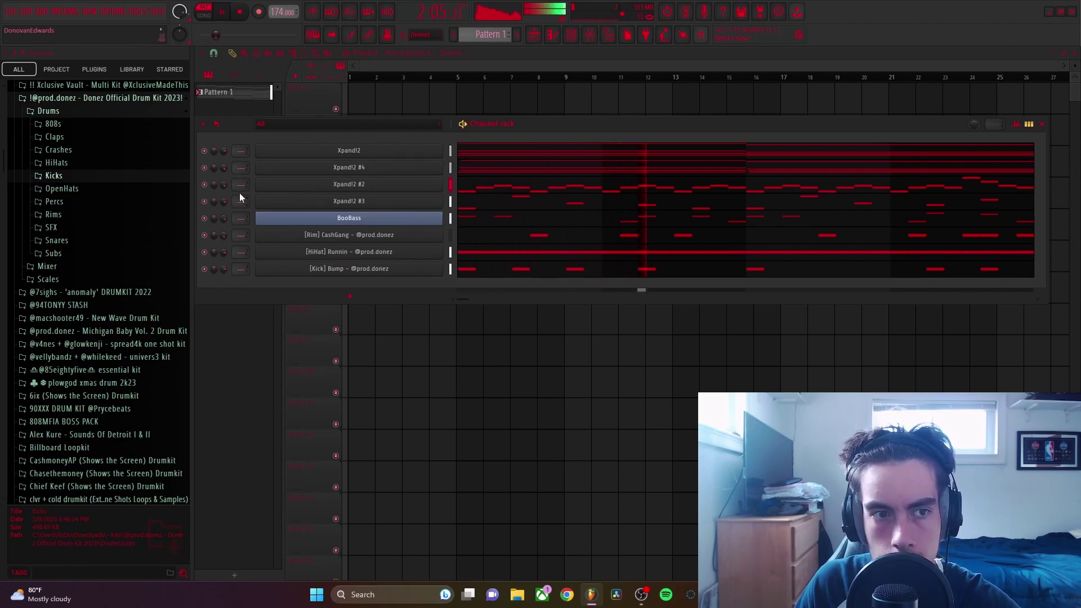
Step: Add [Crash] Cali from the kit's Crashes folder as a new channel and enable Cut itself for it
{"action": "left_click", "coordinate": [116, 151]}
{"action": "left_click_drag", "start_coordinate": [122, 163], "coordinate": [341, 299]}
{"action": "key", "text": "space"}
{"action": "right_click", "coordinate": [372, 285]}
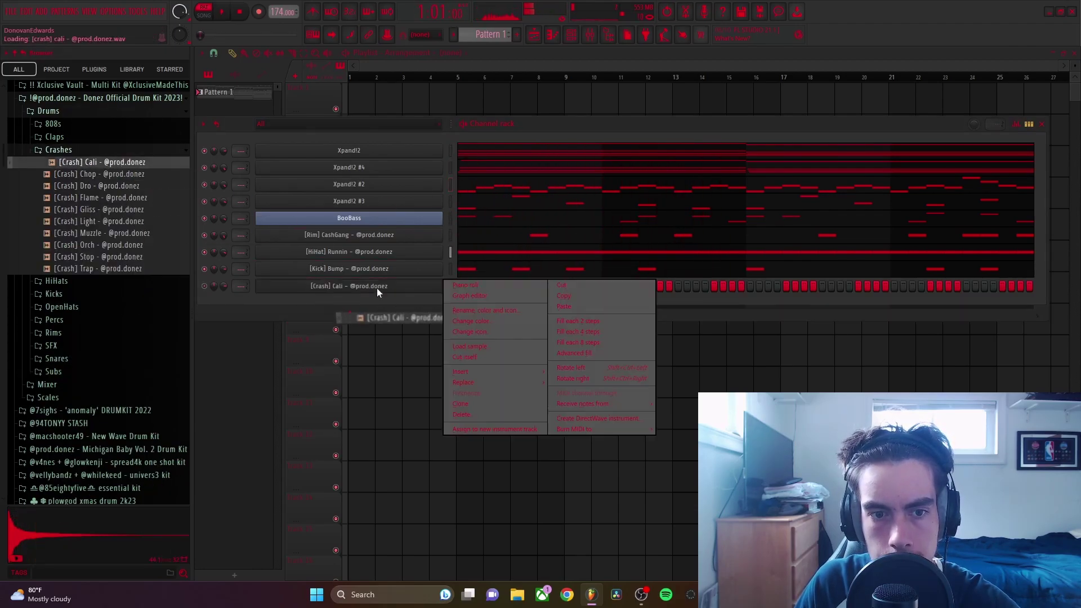
{"action": "left_click", "coordinate": [457, 358]}
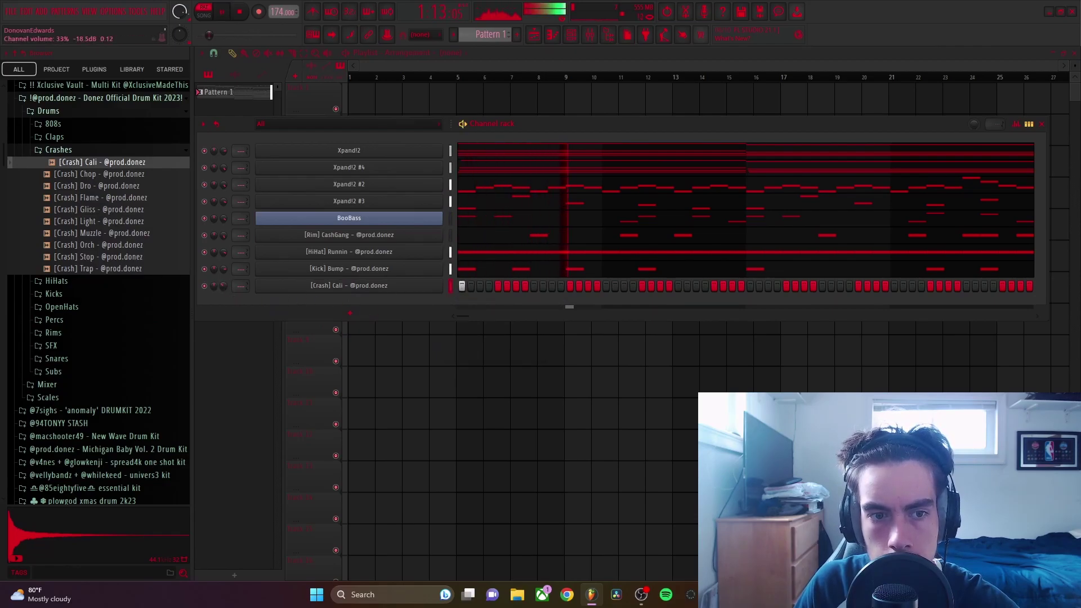
Step: Place [Crash] Cali hits on C5 at the start of bars 1 and 5 in the piano roll
{"action": "right_click", "coordinate": [457, 286]}
{"action": "left_click", "coordinate": [470, 290]}
{"action": "left_click", "coordinate": [635, 422]}
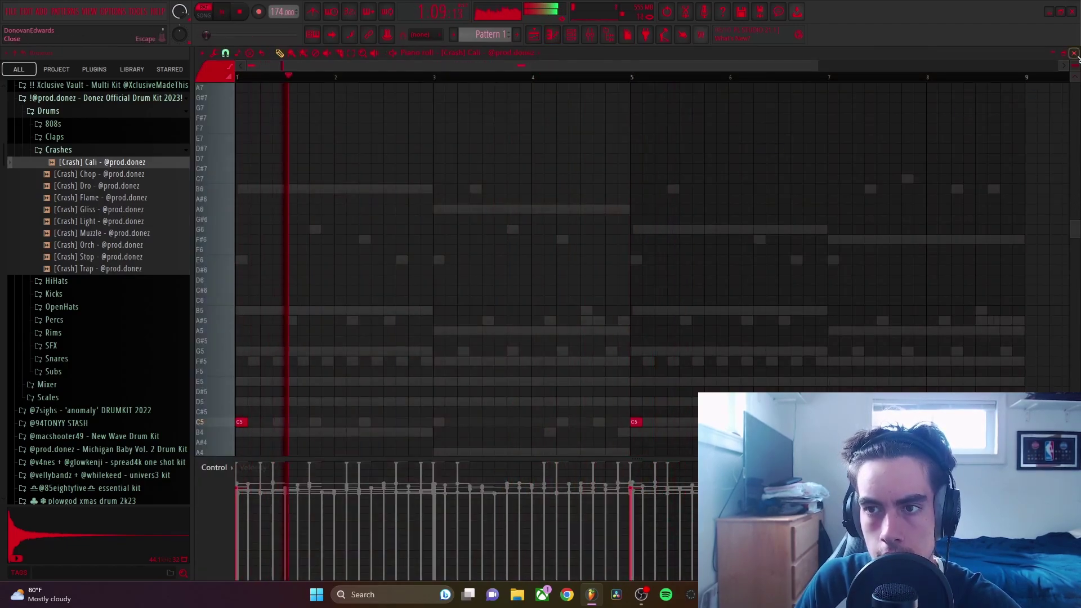
{"action": "left_click", "coordinate": [1075, 53]}
Step: Add [Perc] Bongo 2 from the kit's Percs folder as a new channel and enable Cut itself for it
{"action": "left_click", "coordinate": [145, 151]}
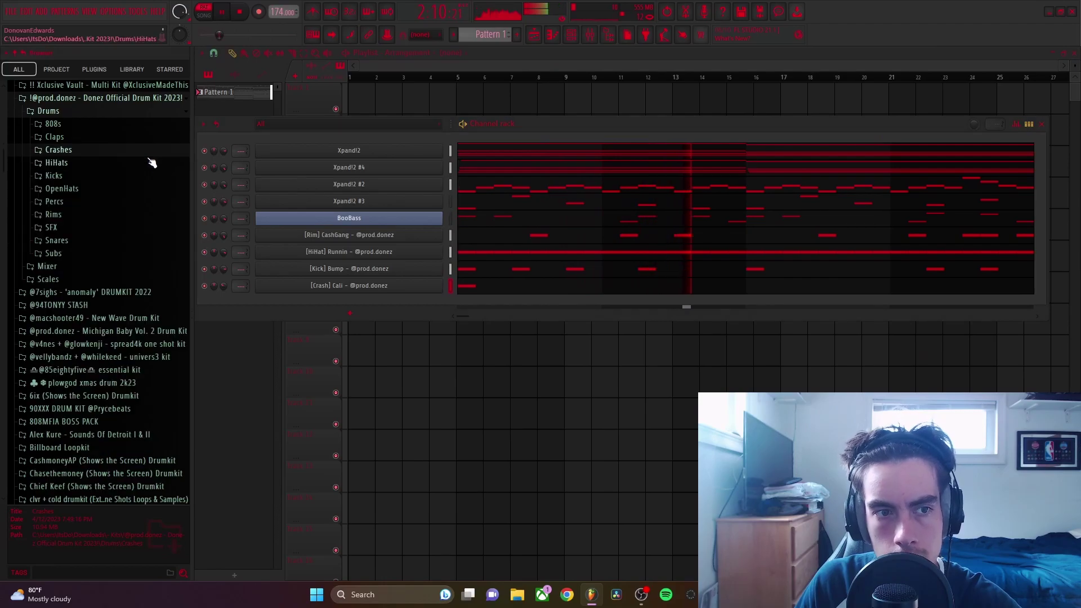
{"action": "left_click", "coordinate": [130, 204]}
{"action": "left_click_drag", "start_coordinate": [125, 237], "coordinate": [409, 313]}
{"action": "right_click", "coordinate": [413, 304]}
{"action": "left_click", "coordinate": [480, 374]}
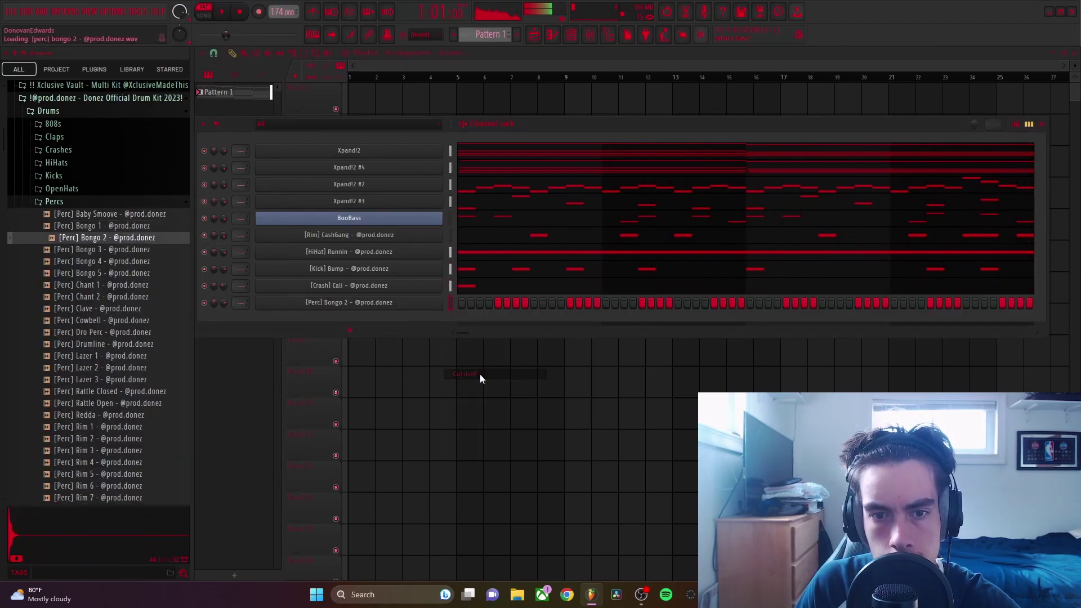
Step: Program Bongo 2 hits on steps 1, 3, 7, 11 and 15 of bar 2 and play the pattern
{"action": "left_click", "coordinate": [606, 303]}
{"action": "left_click", "coordinate": [624, 303]}
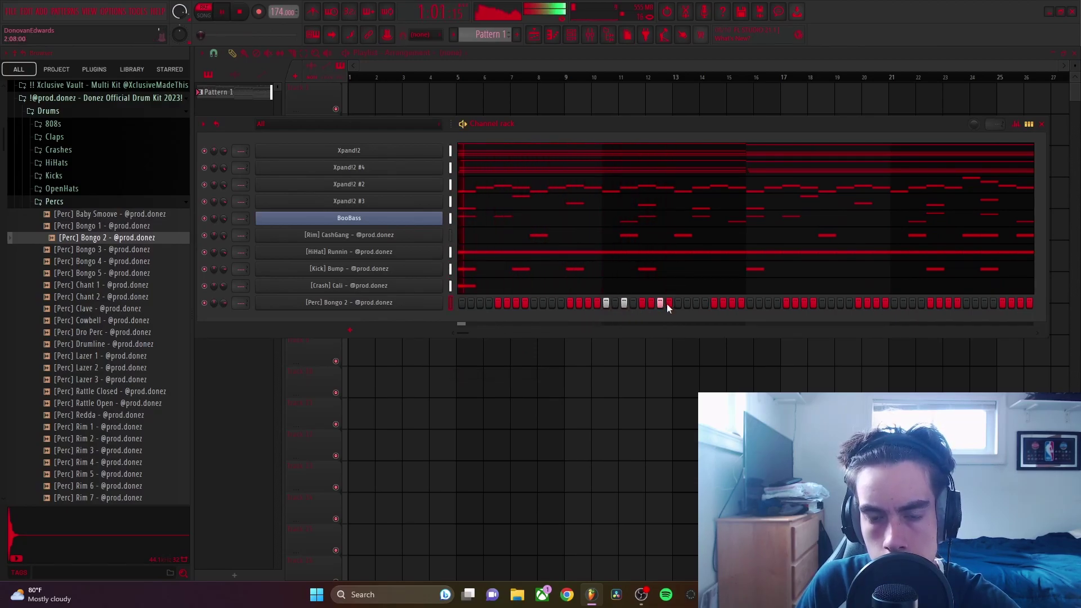
{"action": "left_click", "coordinate": [696, 303]}
{"action": "key", "text": "space"}
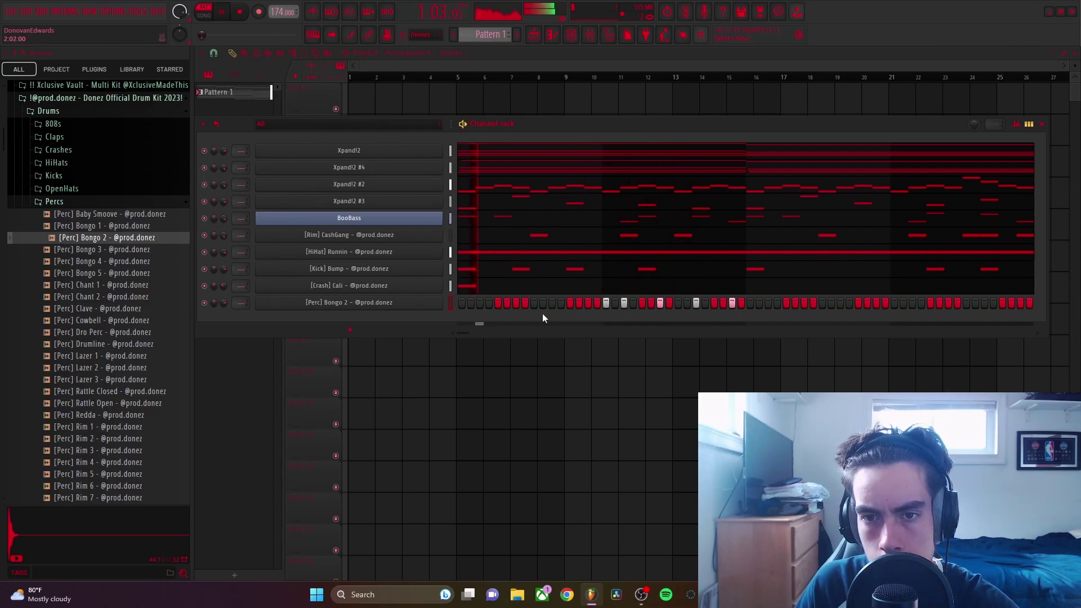
Step: Open Bongo 2 in the piano roll and add a C5 hit at step 13 of bar 2
{"action": "right_click", "coordinate": [433, 310]}
{"action": "left_click", "coordinate": [470, 303]}
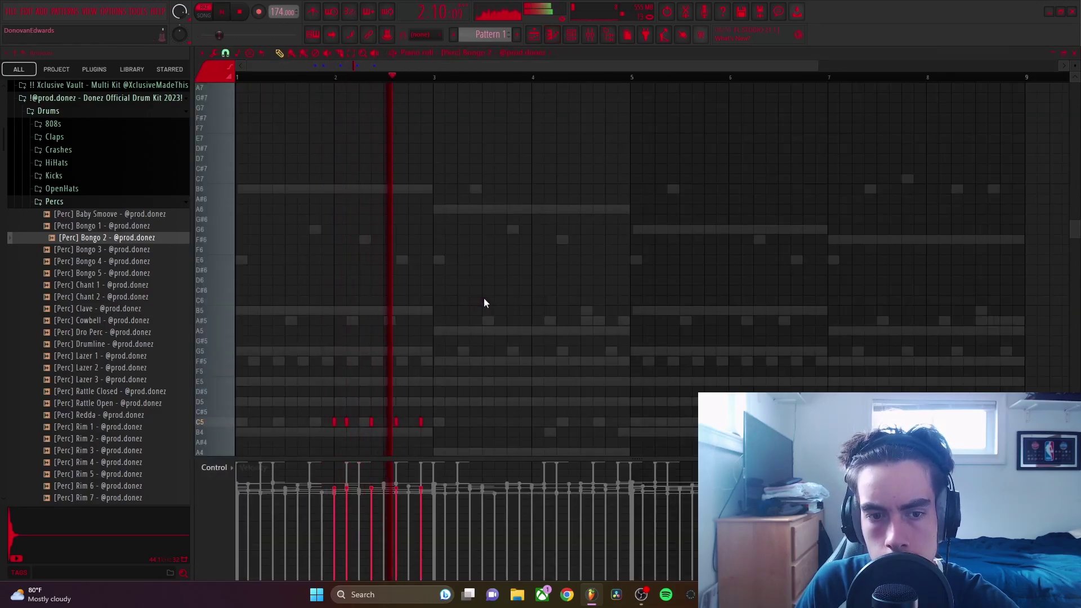
{"action": "scroll", "coordinate": [488, 304], "scroll_direction": "down", "scroll_amount": 4}
{"action": "scroll", "coordinate": [416, 305], "scroll_direction": "up", "scroll_amount": 4, "text": "ctrl"}
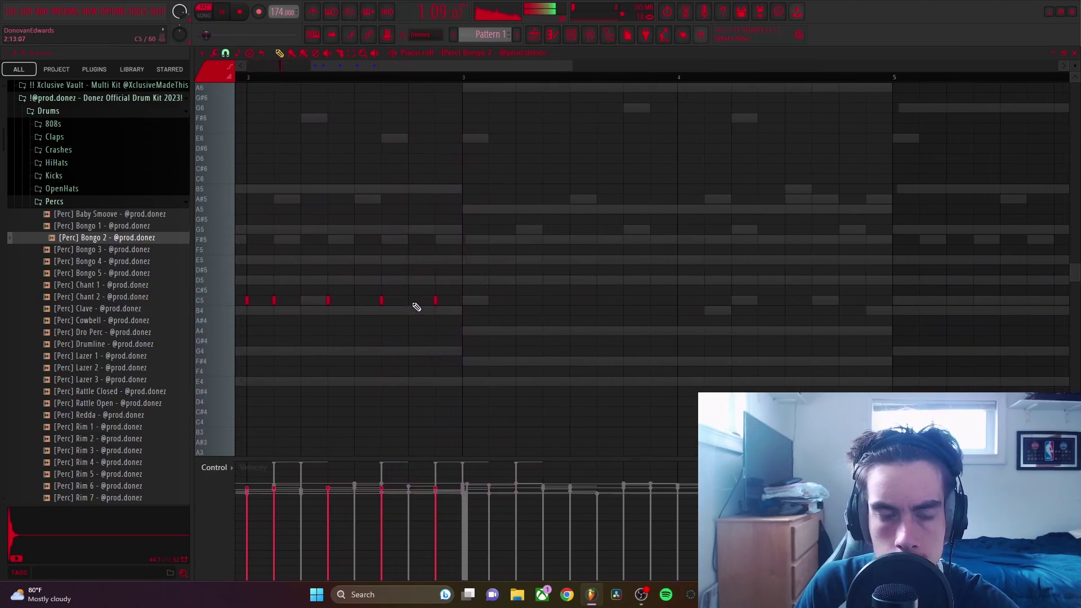
{"action": "left_click", "coordinate": [418, 302]}
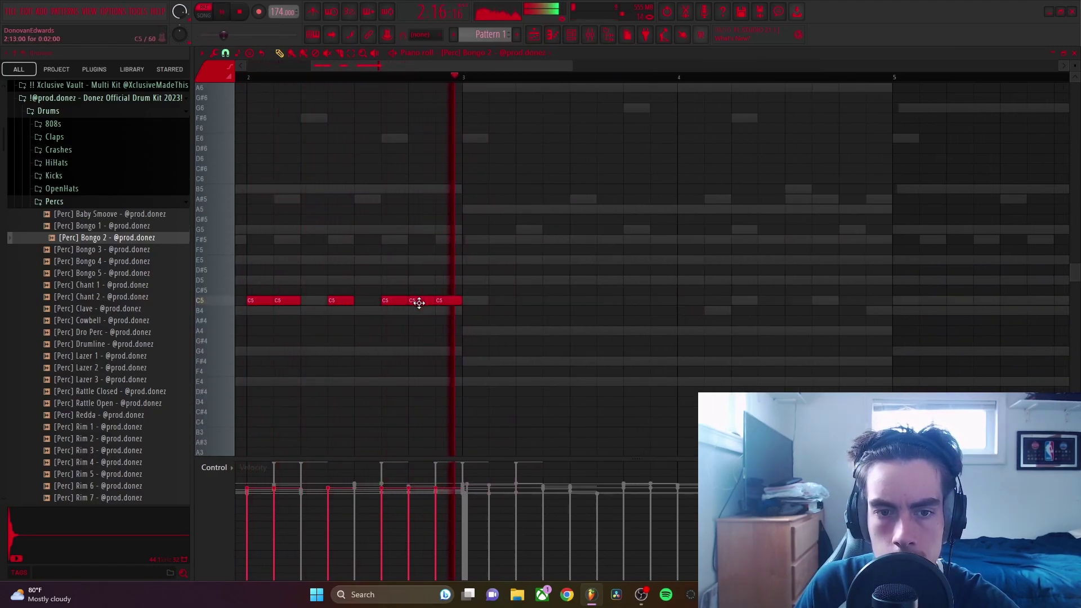
Step: Randomize the levels of the Bongo 2 notes
{"action": "scroll", "coordinate": [391, 338], "scroll_direction": "down", "scroll_amount": 2, "text": "ctrl"}
{"action": "key", "text": "alt+r"}
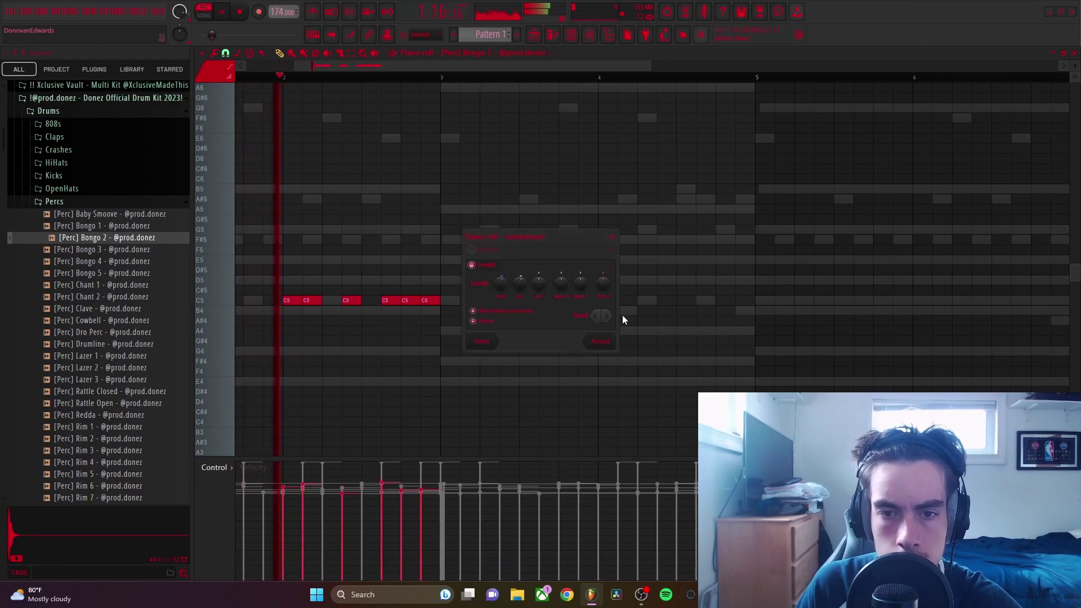
{"action": "left_click", "coordinate": [608, 338]}
{"action": "scroll", "coordinate": [490, 237], "scroll_direction": "down", "scroll_amount": 2, "text": "ctrl"}
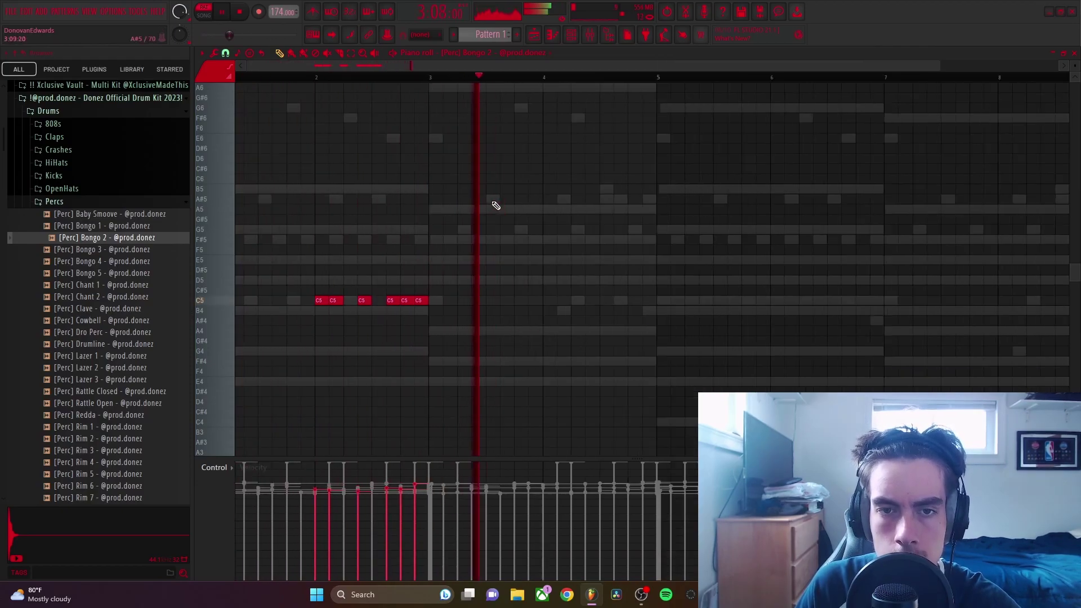
Step: Duplicate the Bongo 2 phrase from bar 2 into bar 6, replay the pattern and close the piano roll
{"action": "key", "text": "ctrl+a"}
{"action": "key", "text": "ctrl+b"}
{"action": "key", "text": "space"}
{"action": "key", "text": "space"}
{"action": "left_click", "coordinate": [1075, 53]}
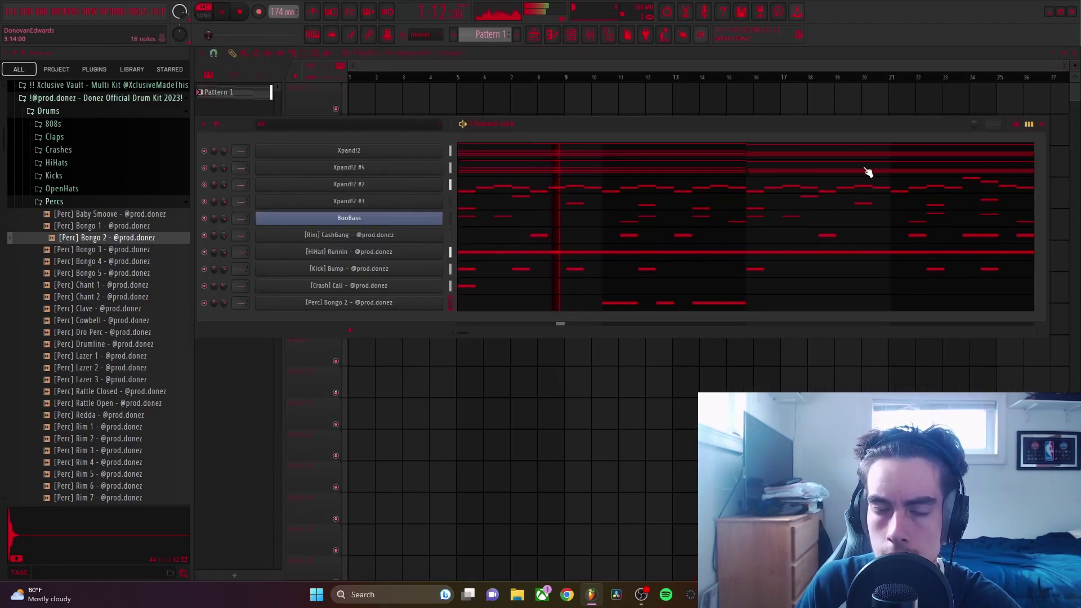
Step: Transpose all Bongo 2 notes down two semitones to A#4 in the piano roll
{"action": "left_click", "coordinate": [652, 307]}
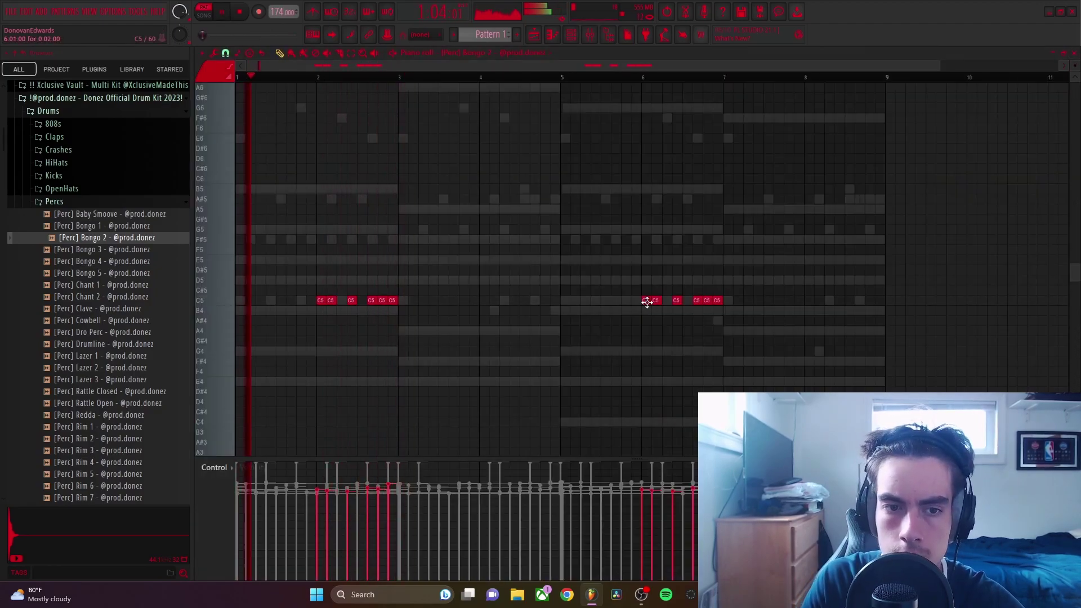
{"action": "key", "text": "shift+Down"}
{"action": "key", "text": "shift+Down"}
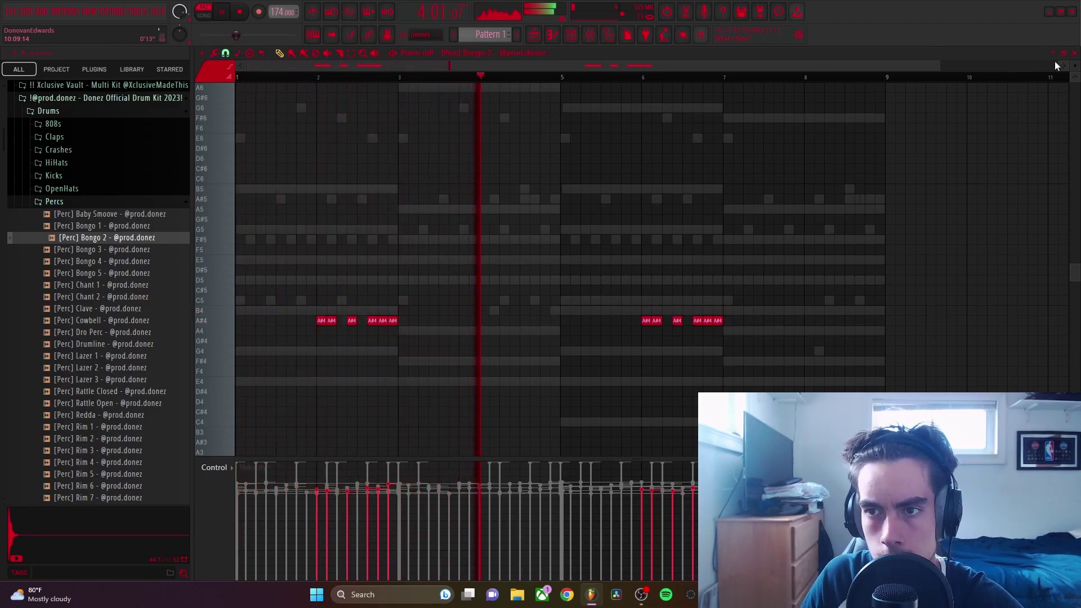
{"action": "left_click", "coordinate": [1074, 54]}
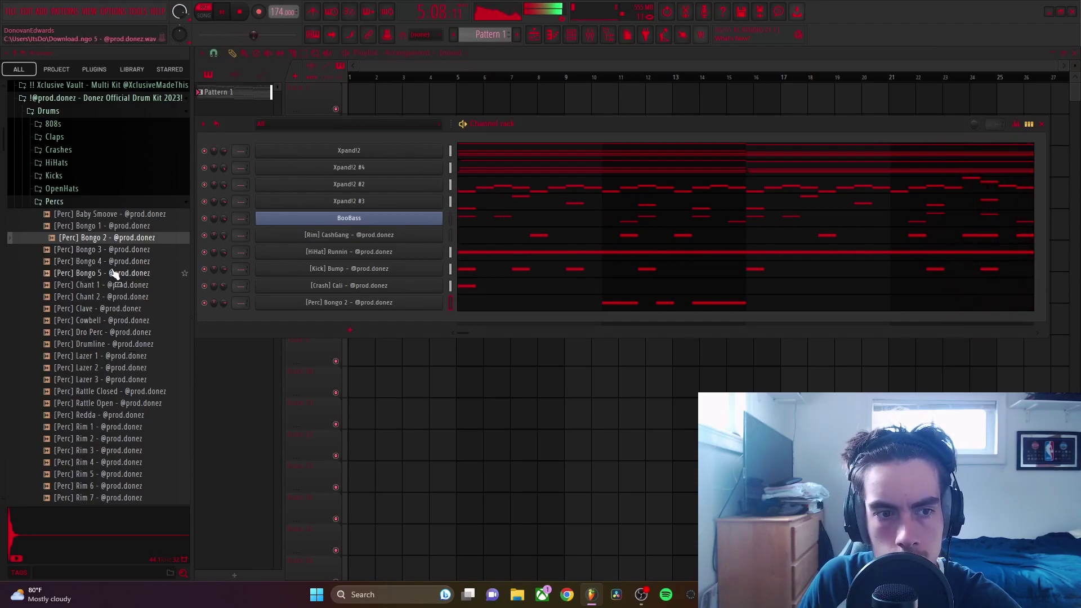
Step: Audition the Rim 2 and Rim 1 percs, add [Perc] Rim 1 as a channel and place four hits in bar 4's second half
{"action": "scroll", "coordinate": [115, 327], "scroll_direction": "down", "scroll_amount": 6}
{"action": "scroll", "coordinate": [110, 310], "scroll_direction": "up", "scroll_amount": 2}
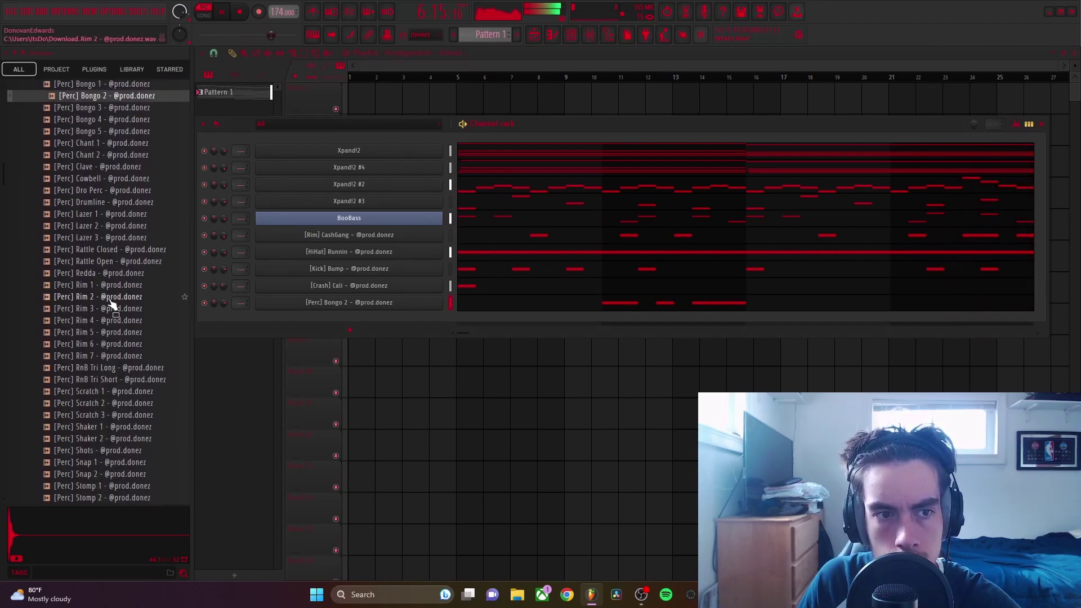
{"action": "left_click", "coordinate": [114, 297]}
{"action": "left_click", "coordinate": [115, 286]}
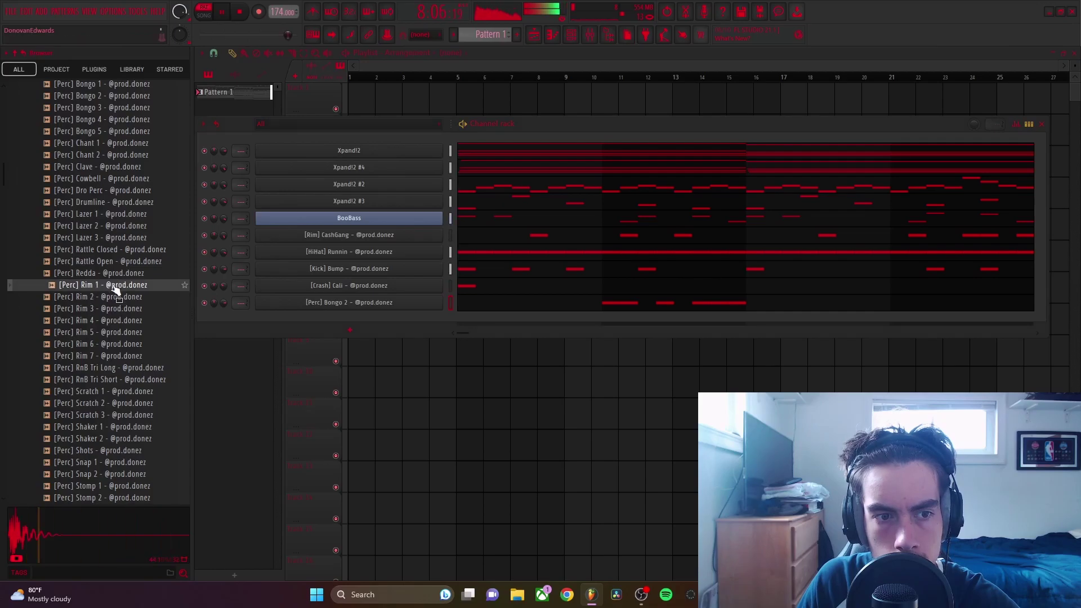
{"action": "left_click_drag", "start_coordinate": [371, 313], "coordinate": [373, 313]}
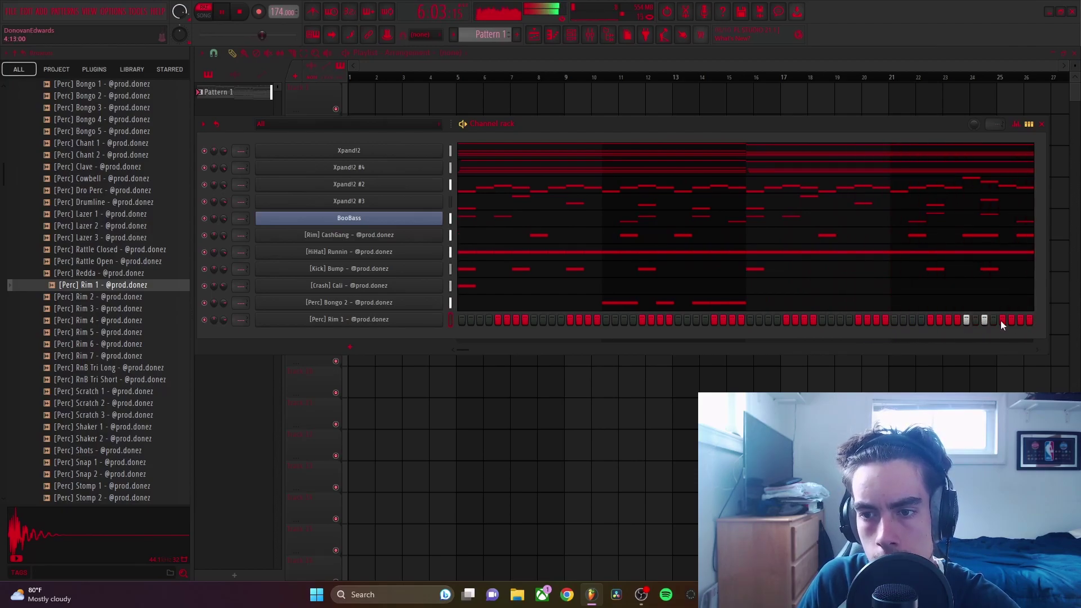
Step: Duplicate the four Rim 1 hits from the end of bar 4 to the end of bar 8
{"action": "right_click", "coordinate": [420, 323]}
{"action": "left_click", "coordinate": [478, 323]}
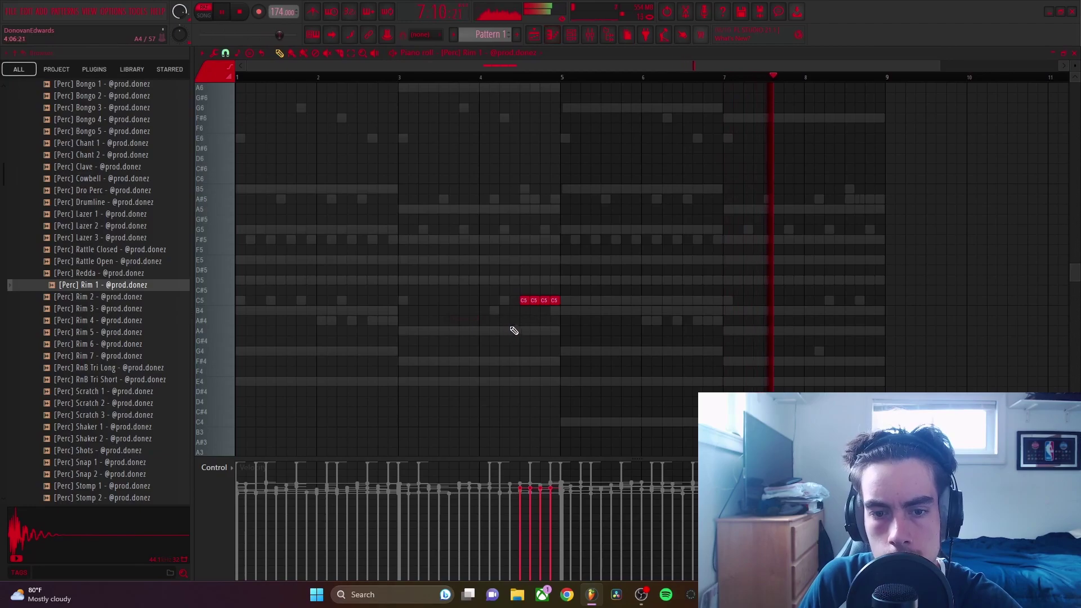
{"action": "left_click_drag", "start_coordinate": [562, 78], "coordinate": [85, 147]}
{"action": "key", "text": "ctrl+b"}
{"action": "left_click", "coordinate": [842, 79], "text": "ctrl"}
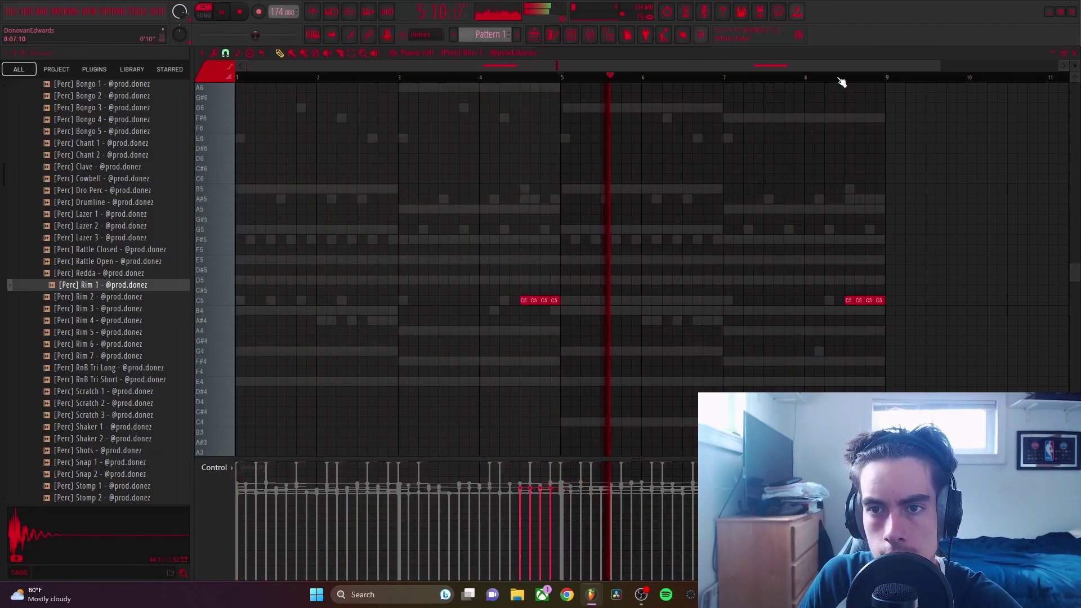
Step: Chop the second Rim 1 hit at the end of bar 8 into two shorter notes
{"action": "scroll", "coordinate": [865, 300], "scroll_direction": "up", "scroll_amount": 3}
{"action": "left_click", "coordinate": [854, 300], "text": "ctrl"}
{"action": "key", "text": "alt+u"}
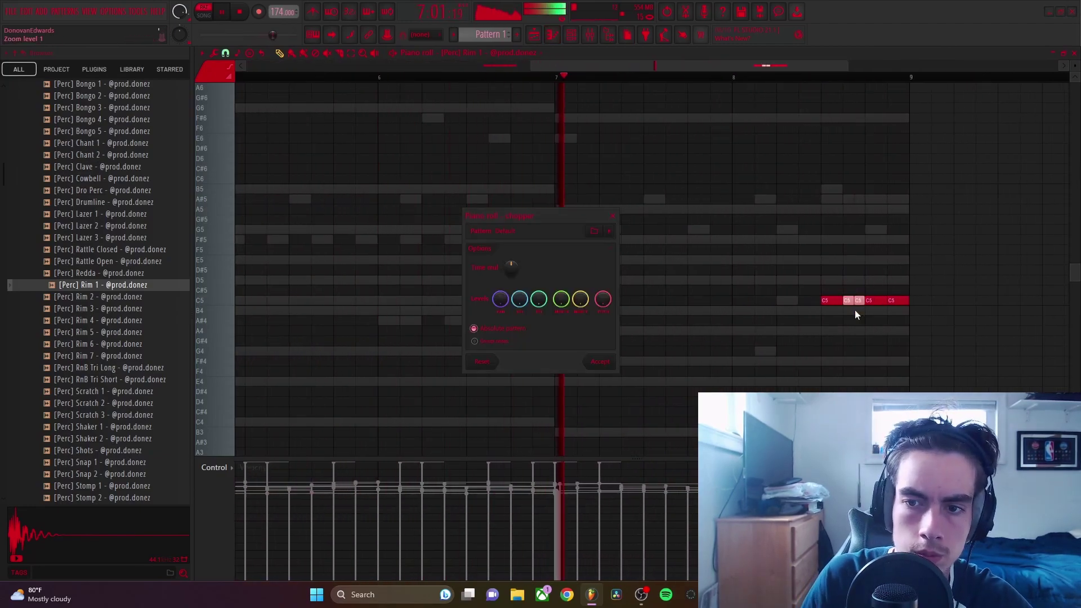
{"action": "left_click", "coordinate": [598, 369]}
{"action": "left_click", "coordinate": [626, 340], "text": "ctrl"}
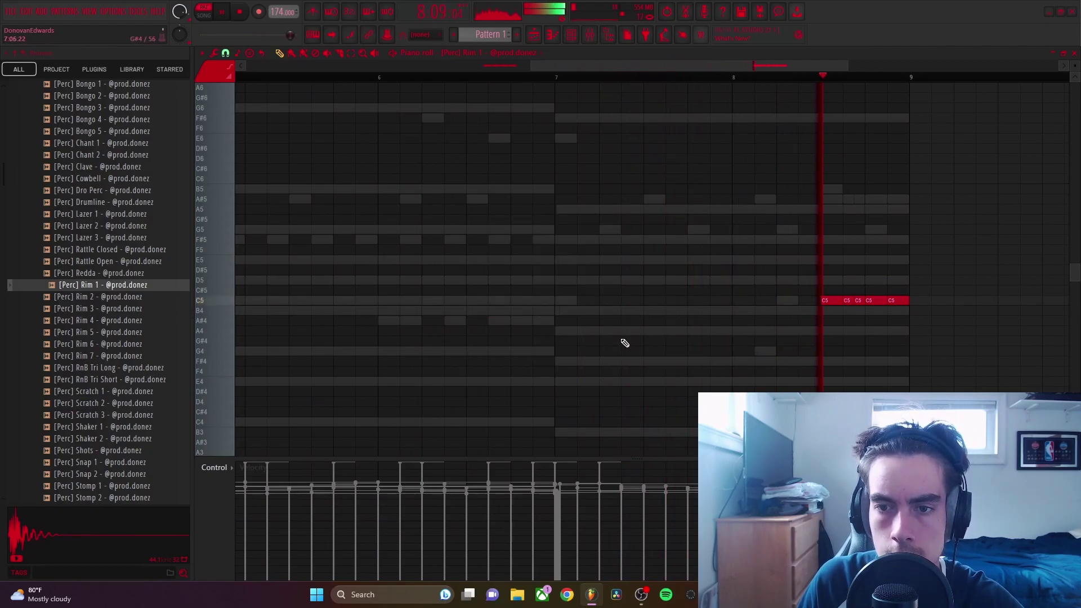
Step: Randomize the levels of the Rim 1 notes and close the piano roll
{"action": "key", "text": "alt+r"}
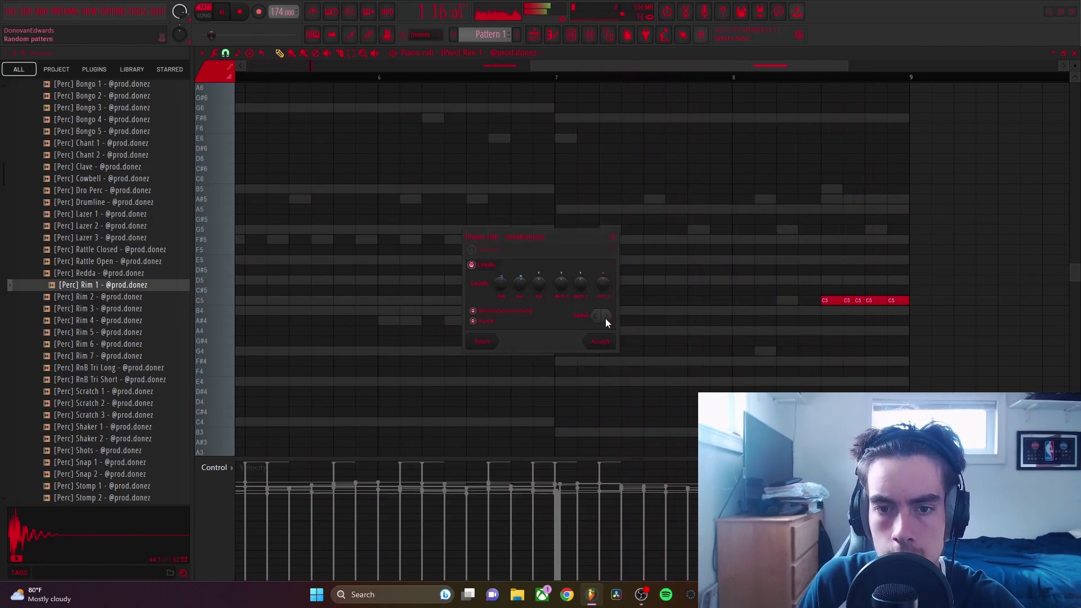
{"action": "left_click", "coordinate": [600, 341]}
{"action": "left_click", "coordinate": [1074, 52]}
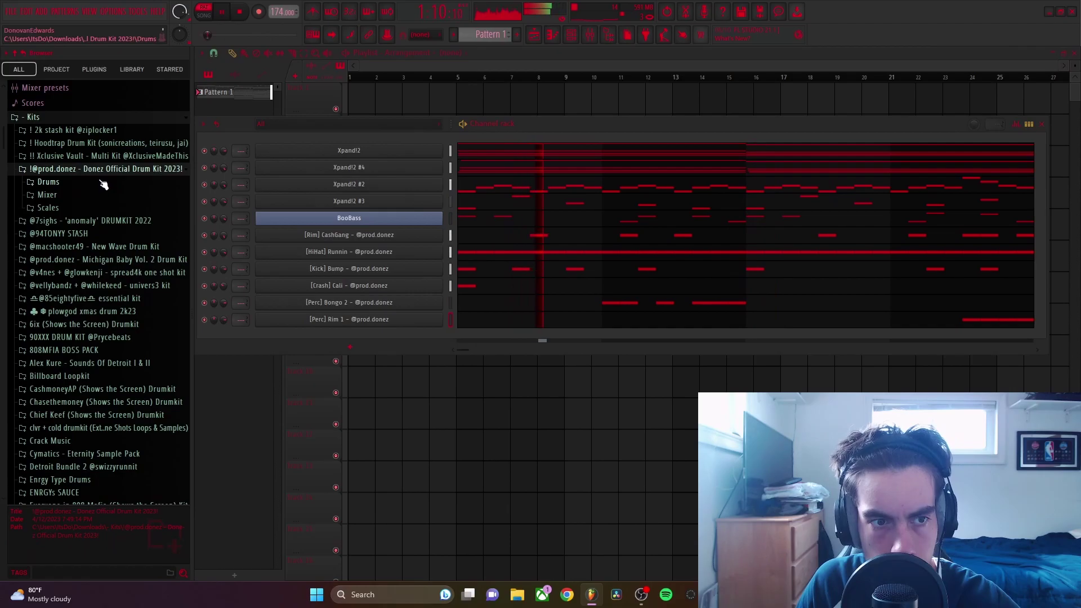
Step: Load [SFX] Church Bell from the kit's SFX folder as a new channel and close its plugin window
{"action": "left_click", "coordinate": [51, 298]}
{"action": "left_click_drag", "start_coordinate": [110, 359], "coordinate": [385, 217]}
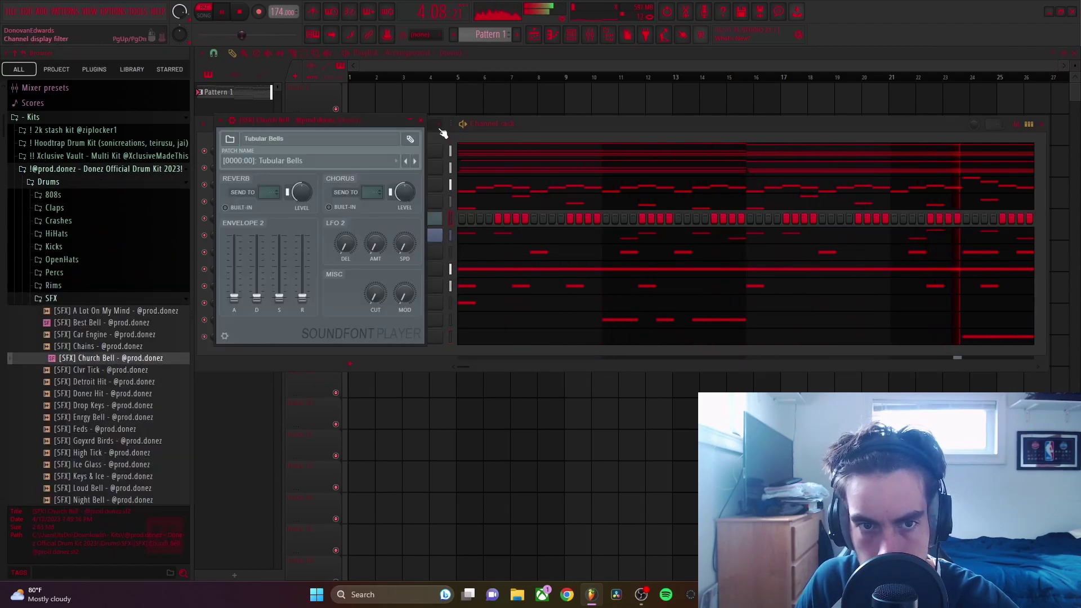
{"action": "left_click", "coordinate": [421, 125]}
Step: Place Church Bell notes E5 at bar 1, C5 at bar 5 and B4 at bar 7 in the piano roll
{"action": "right_click", "coordinate": [432, 224]}
{"action": "left_click", "coordinate": [481, 218]}
{"action": "left_click", "coordinate": [290, 304]}
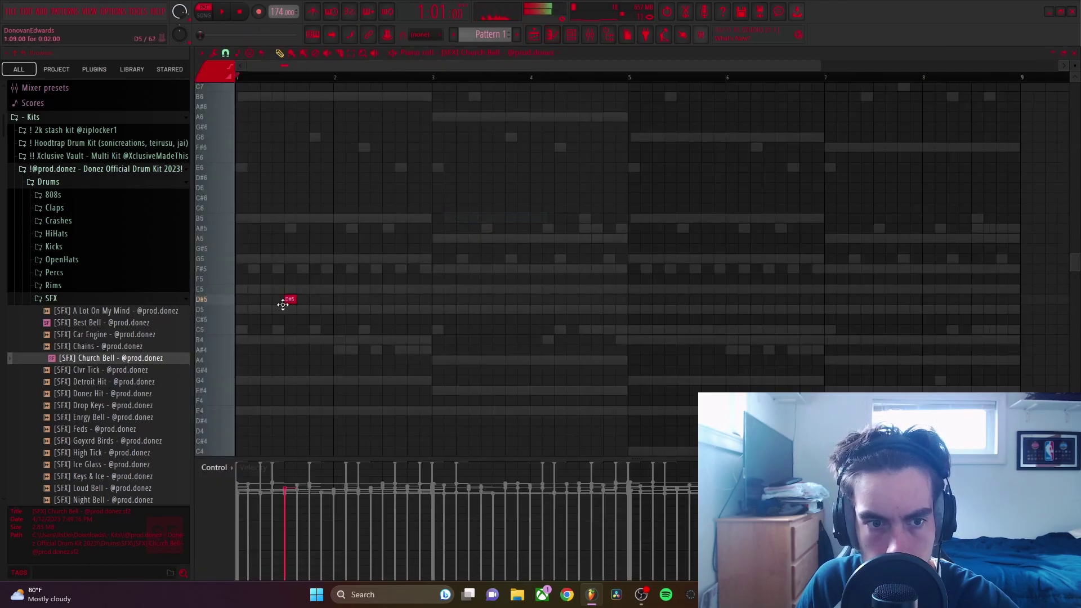
{"action": "key", "text": "space"}
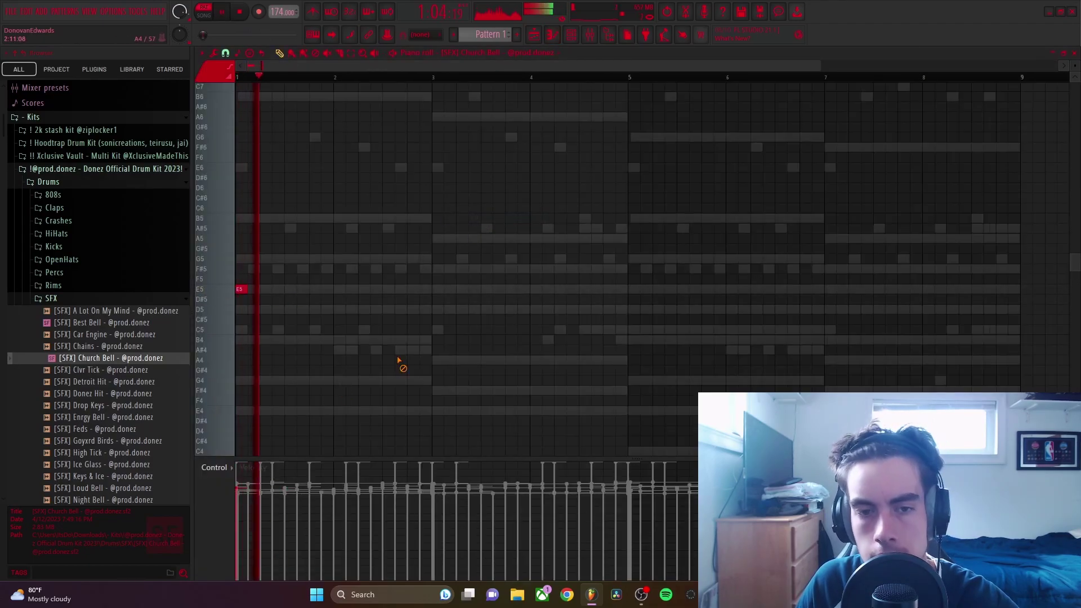
{"action": "scroll", "coordinate": [601, 323], "scroll_direction": "down", "scroll_amount": 3}
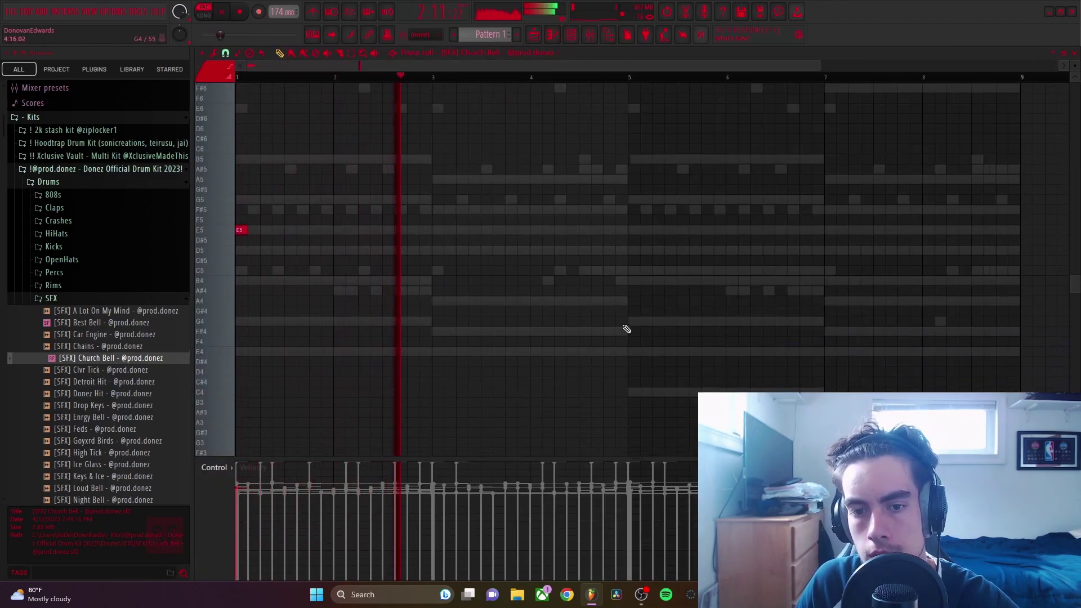
{"action": "left_click", "coordinate": [633, 268]}
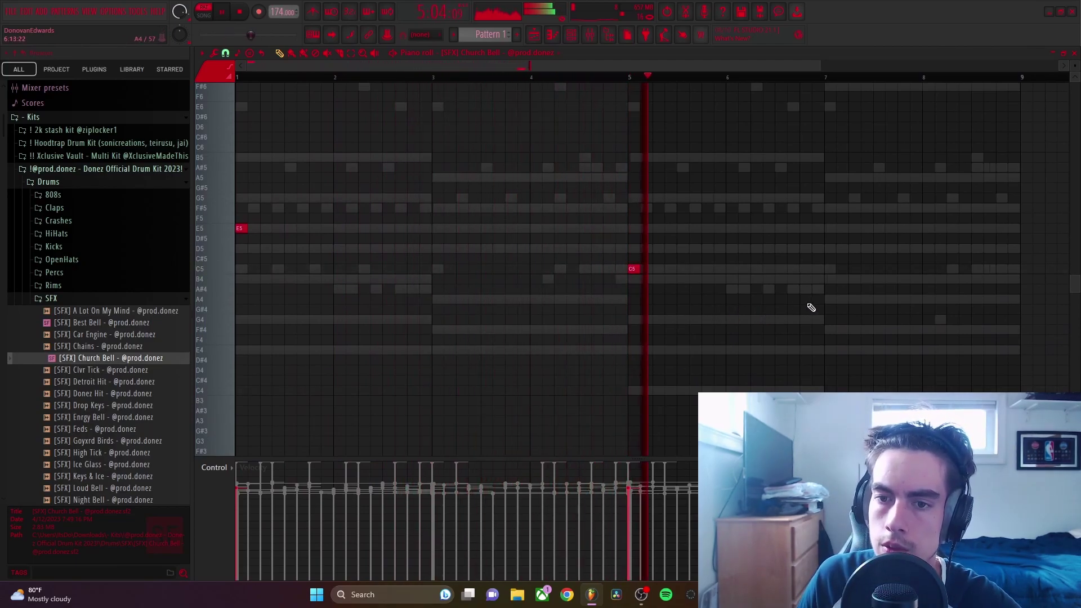
{"action": "left_click", "coordinate": [829, 279]}
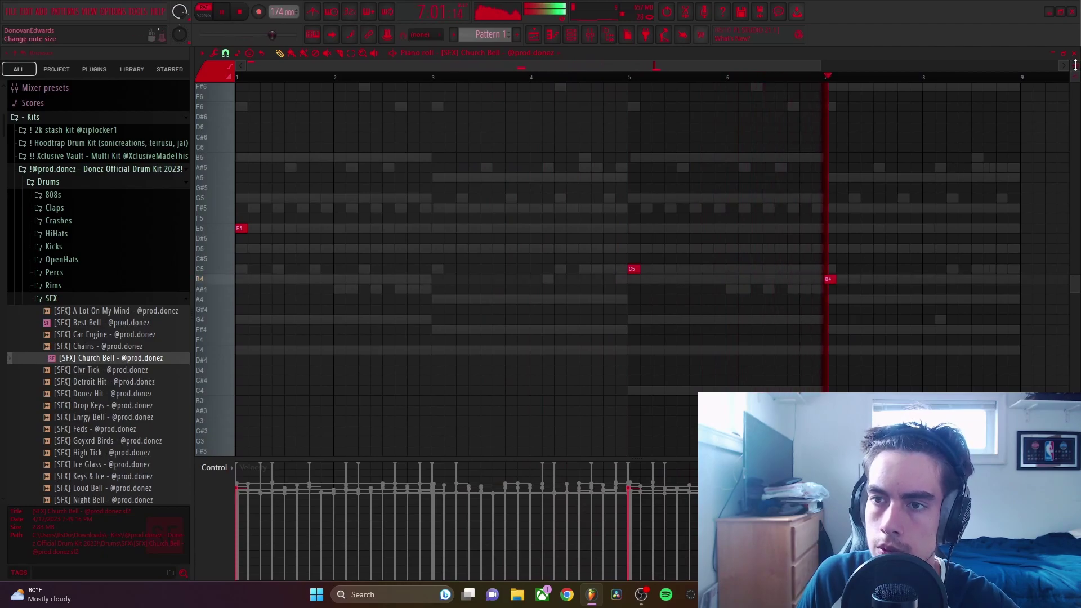
{"action": "left_click", "coordinate": [1075, 53]}
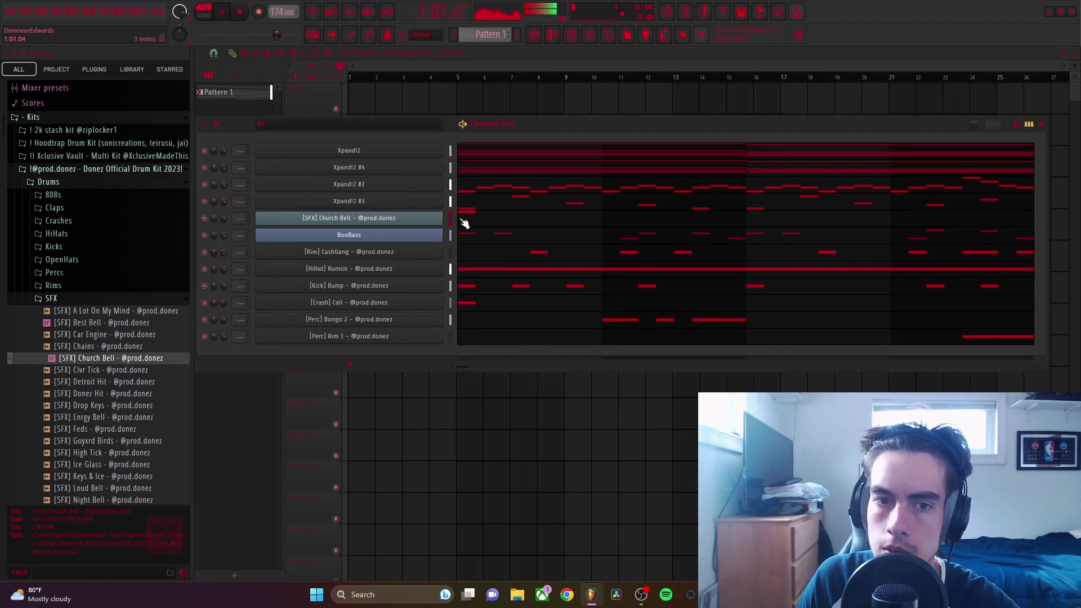
Step: Set the Church Bell's envelope 2 release time to 1583 while replaying the pattern
{"action": "left_click", "coordinate": [323, 222]}
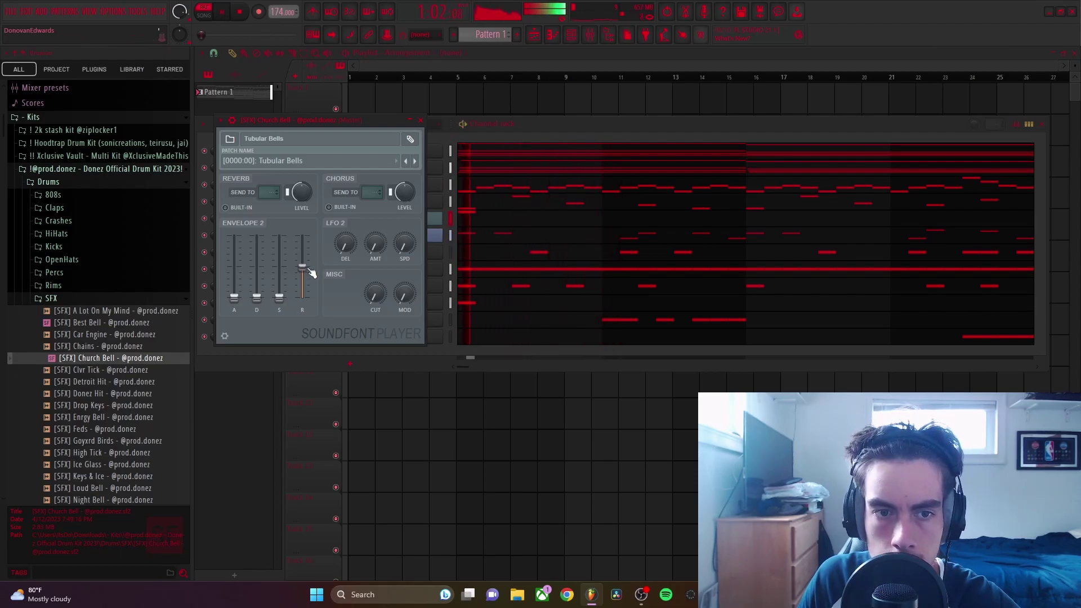
{"action": "left_click", "coordinate": [421, 120]}
{"action": "left_click", "coordinate": [400, 221]}
{"action": "key", "text": "space"}
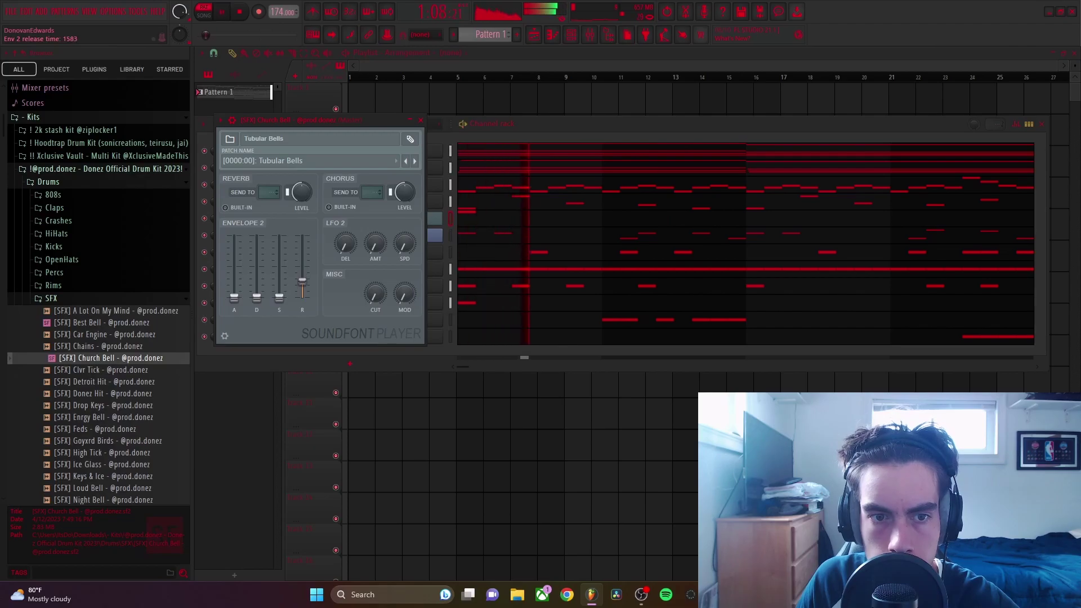
{"action": "left_click", "coordinate": [421, 120]}
Step: Randomize the levels of the Church Bell notes and close the piano roll
{"action": "left_click", "coordinate": [487, 218]}
{"action": "key", "text": "alt+r"}
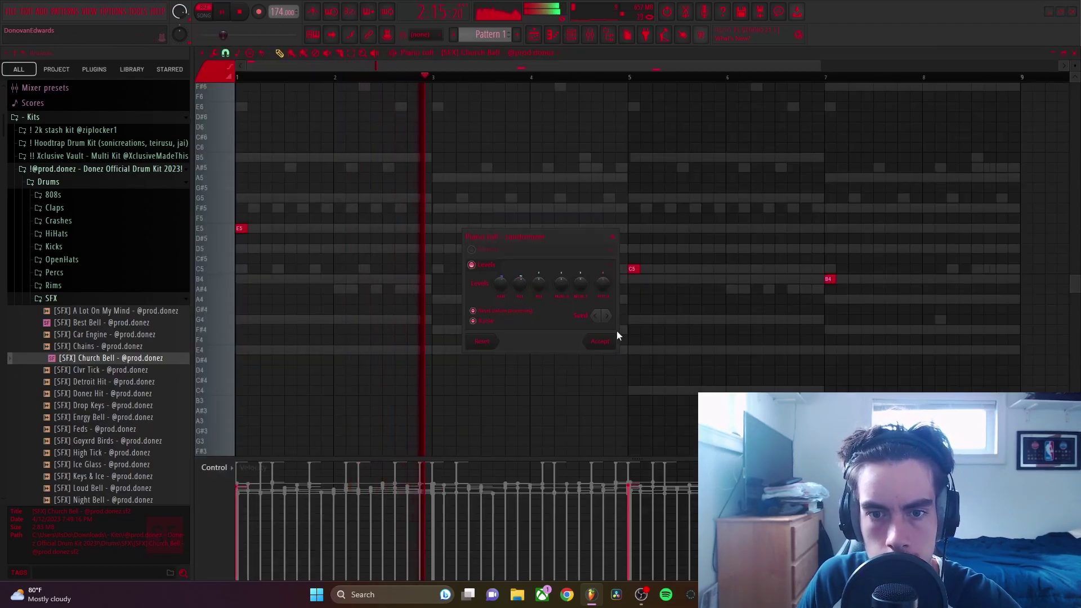
{"action": "left_click", "coordinate": [604, 341]}
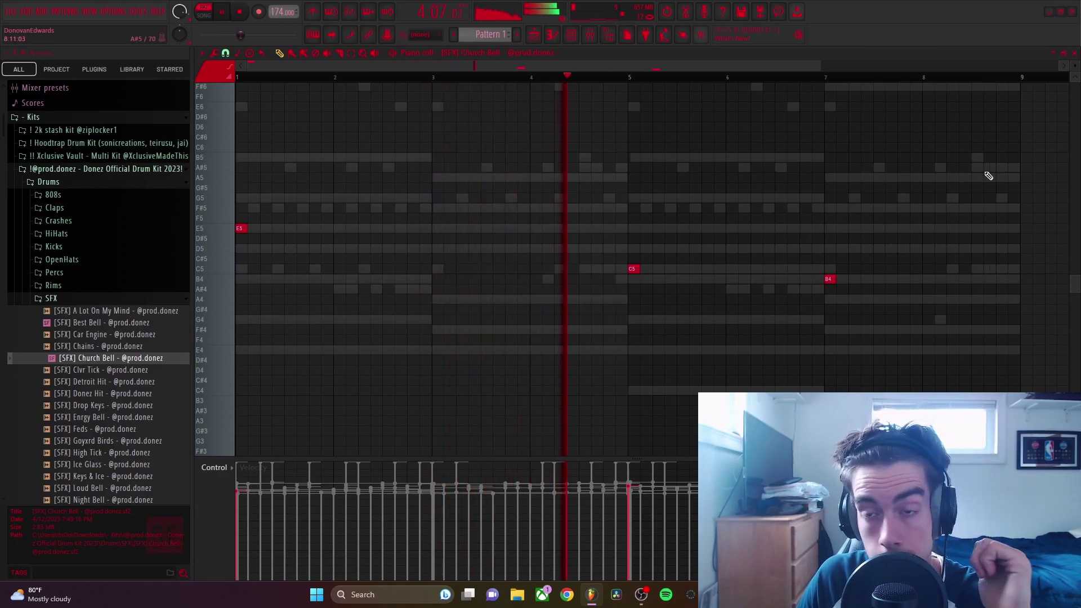
{"action": "left_click", "coordinate": [1075, 53]}
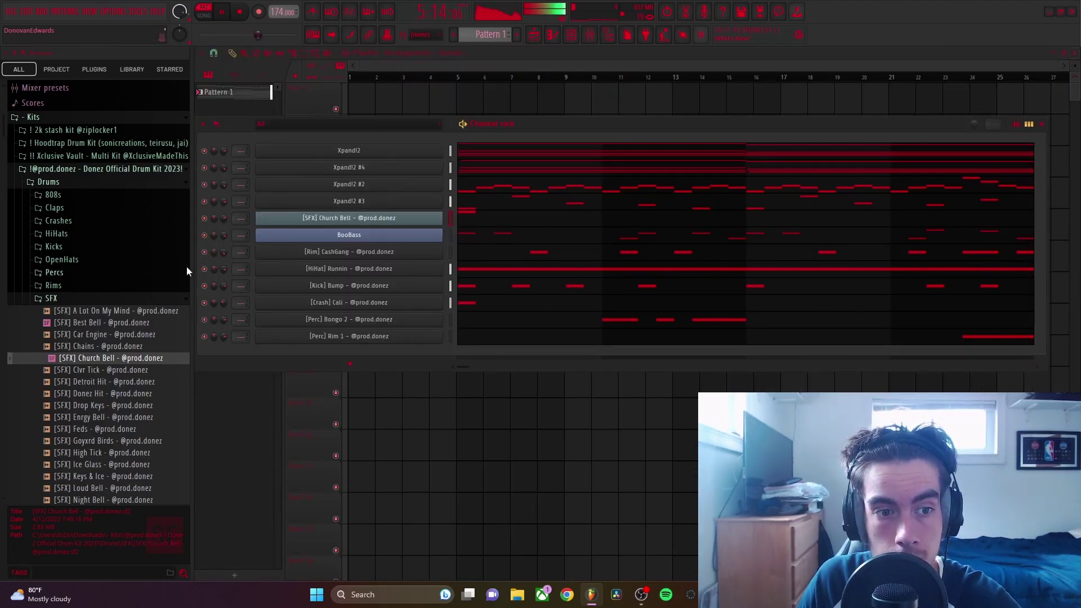
Step: Stop playback, route all twelve channels to mixer tracks 1 to 12 and lower their faders to zero
{"action": "left_click", "coordinate": [145, 299]}
{"action": "key", "text": "space"}
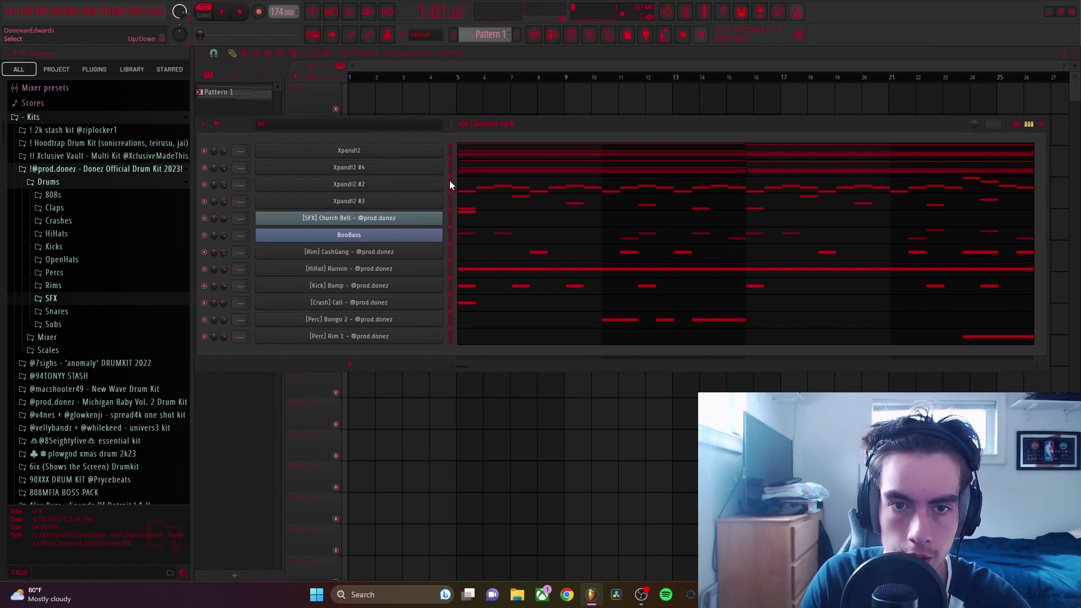
{"action": "key", "text": "F9"}
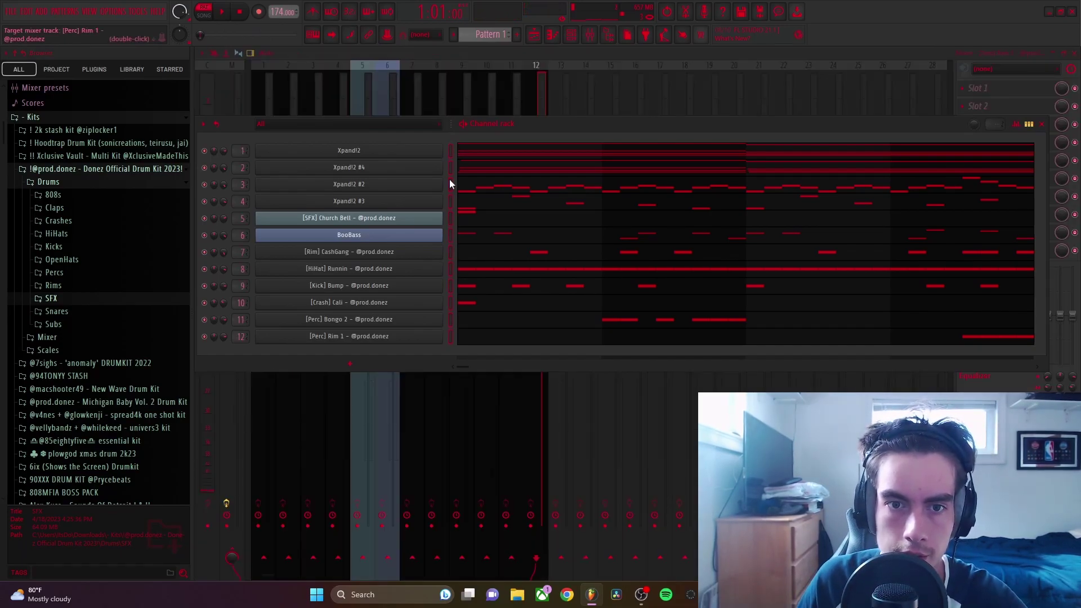
{"action": "left_click", "coordinate": [287, 93]}
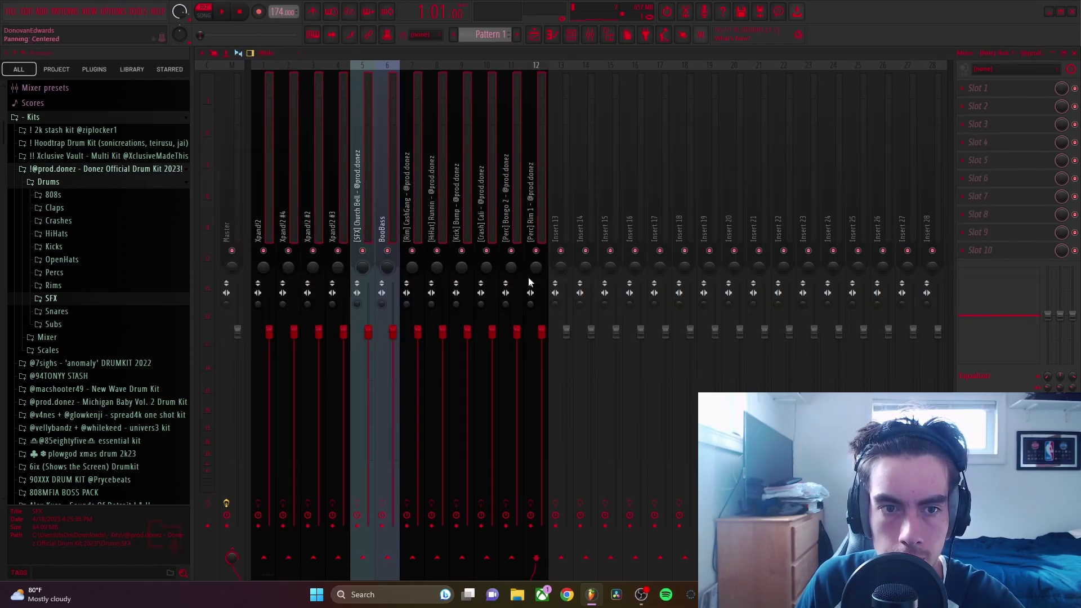
{"action": "left_click_drag", "start_coordinate": [547, 342], "coordinate": [547, 530]}
Step: Raise the Xpand!2 mixer level during playback and cut its low end with Fruity Parametric EQ 2's first band
{"action": "left_click", "coordinate": [265, 231]}
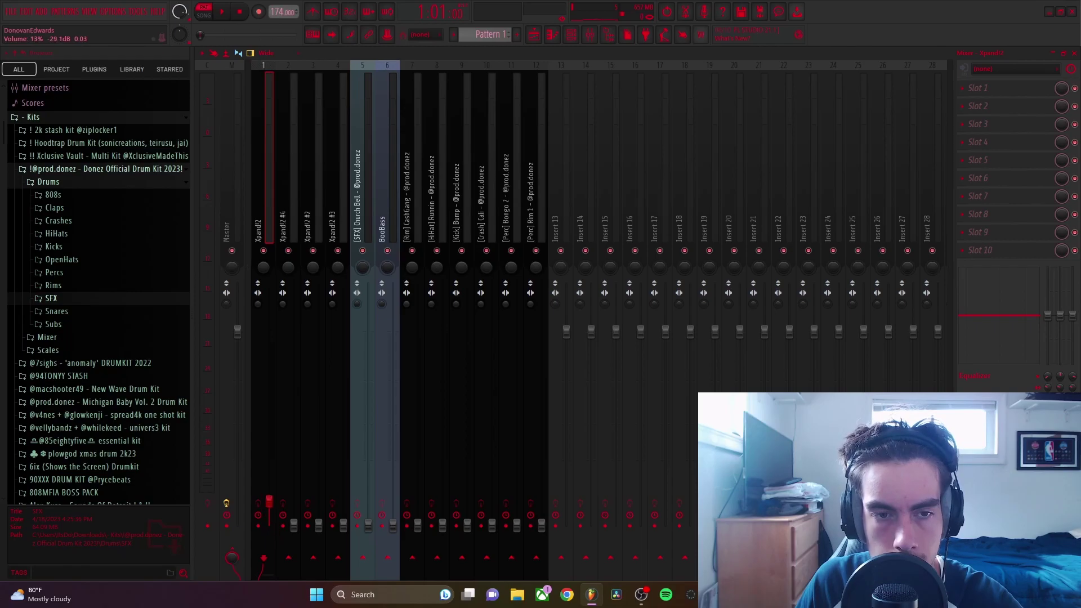
{"action": "key", "text": "space"}
{"action": "left_click_drag", "start_coordinate": [269, 477], "coordinate": [269, 358]}
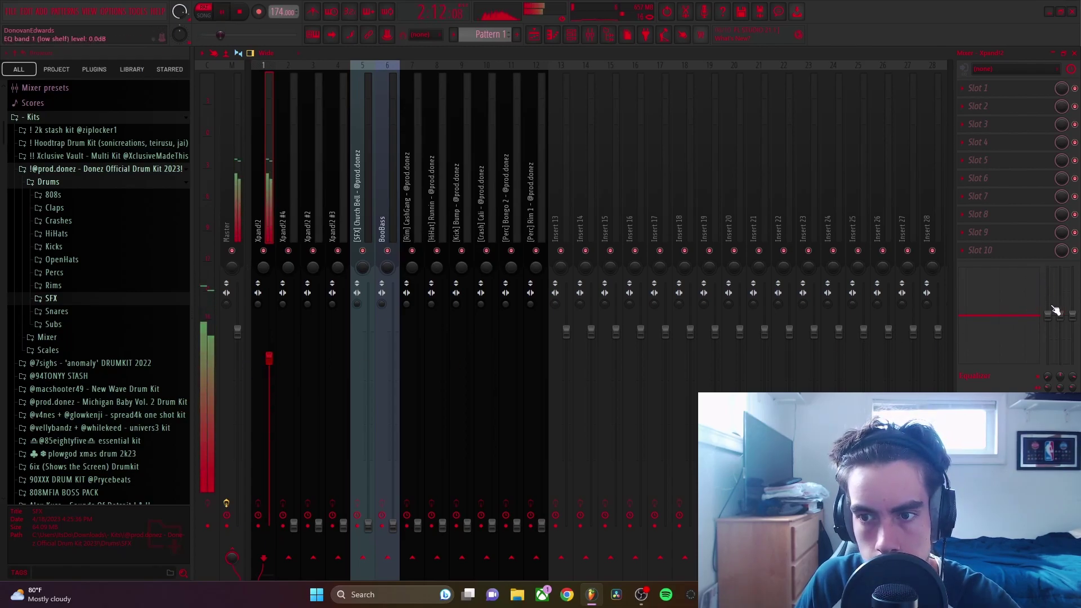
{"action": "left_click", "coordinate": [978, 94]}
{"action": "left_click", "coordinate": [807, 479]}
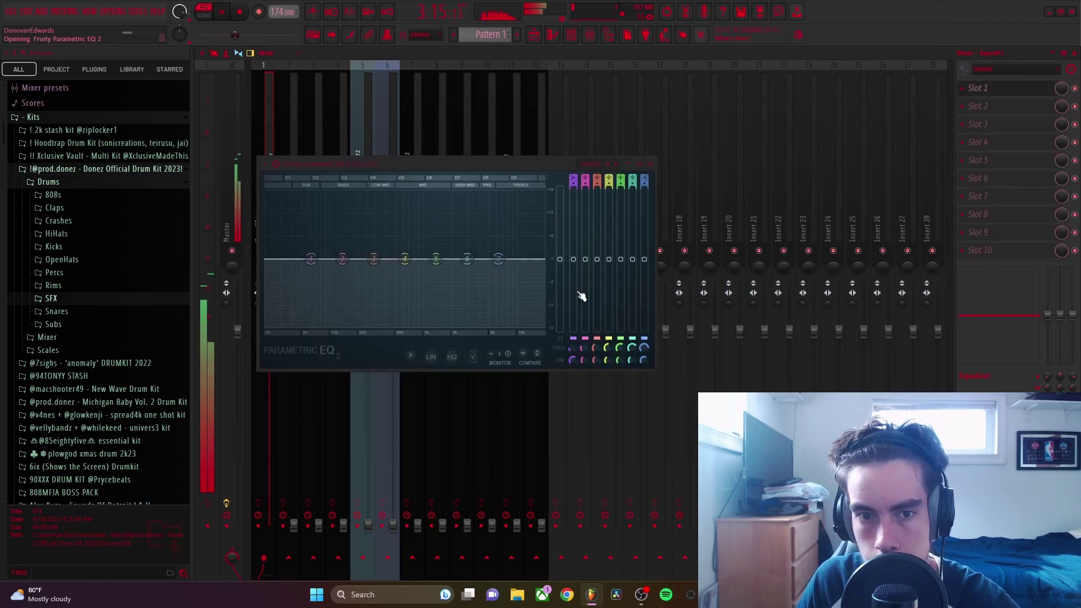
{"action": "left_click_drag", "start_coordinate": [312, 259], "coordinate": [329, 327]}
{"action": "left_click", "coordinate": [650, 164]}
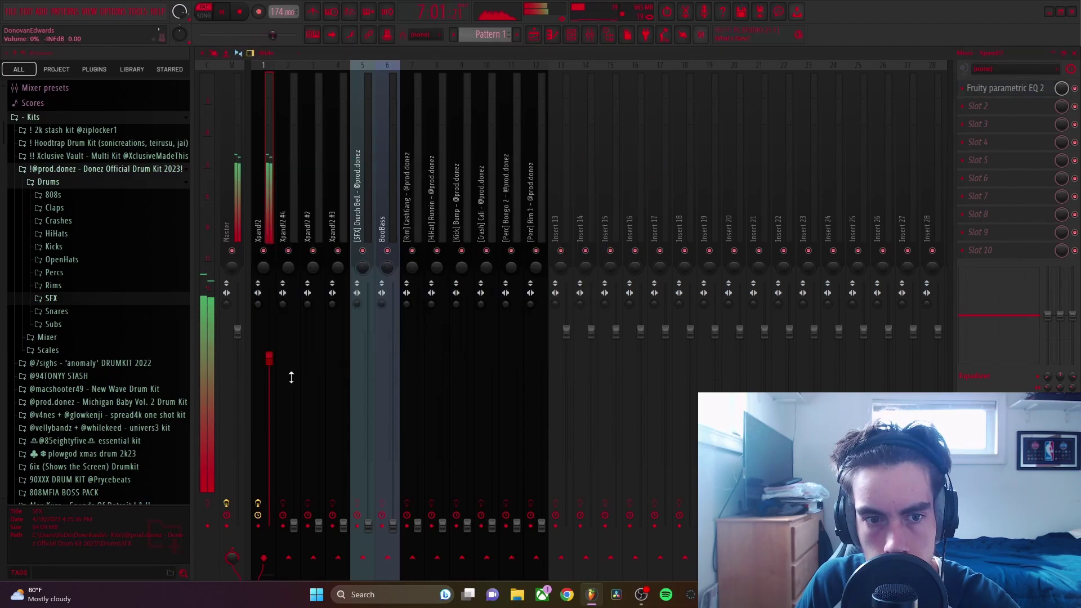
Step: Raise the Xpand!2 #4 level to about 102% and cut its lows with Fruity Parametric EQ 2, band 1 at about 139 Hz
{"action": "left_click", "coordinate": [297, 503]}
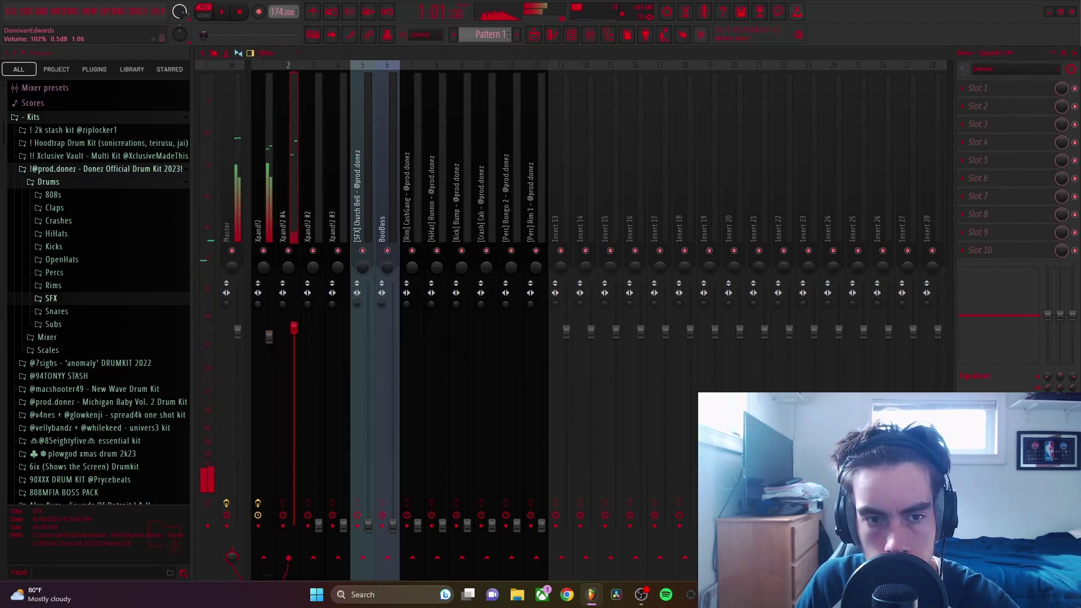
{"action": "left_click", "coordinate": [991, 68]}
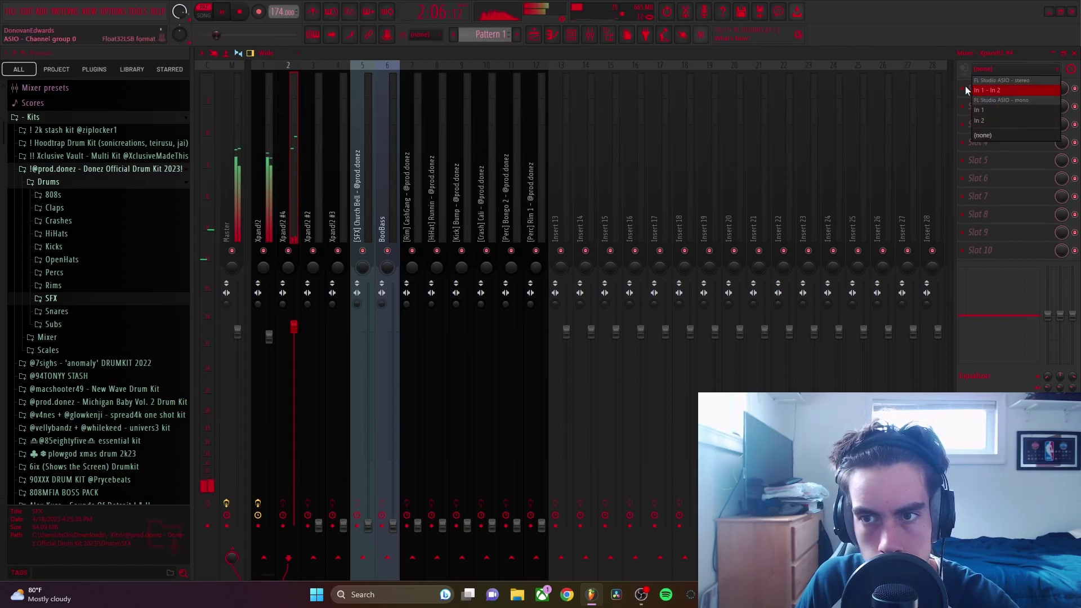
{"action": "left_click", "coordinate": [965, 87]}
{"action": "left_click", "coordinate": [879, 348]}
{"action": "left_click_drag", "start_coordinate": [317, 269], "coordinate": [333, 326]}
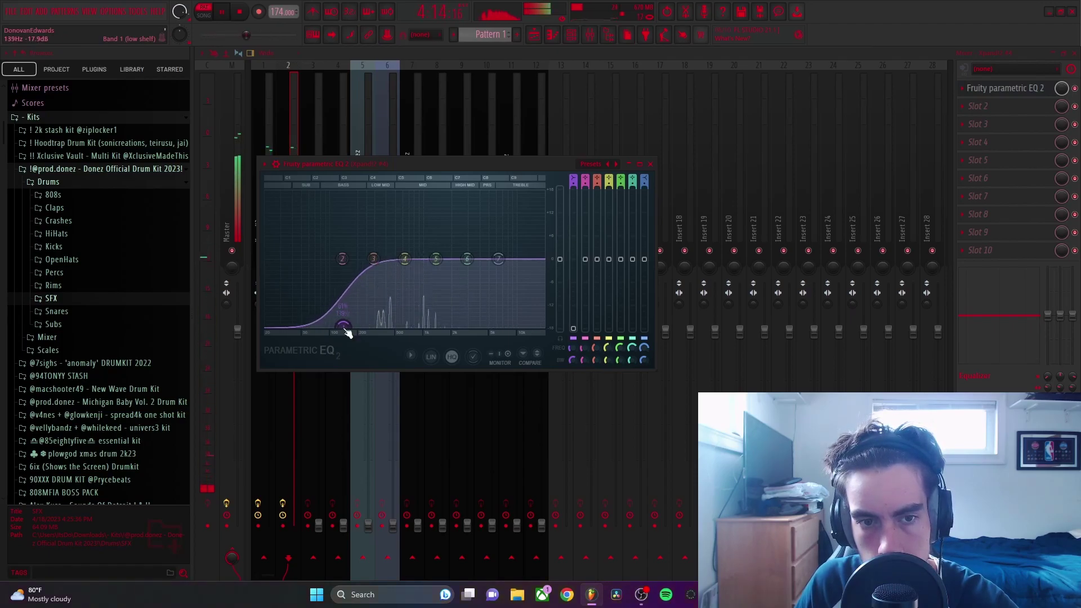
{"action": "left_click", "coordinate": [651, 164]}
Step: Solo Xpand!2 #4 and move its EQ low cut to a slightly lower frequency
{"action": "right_click", "coordinate": [292, 253]}
{"action": "left_click", "coordinate": [1004, 89]}
{"action": "left_click_drag", "start_coordinate": [335, 326], "coordinate": [328, 325]}
{"action": "left_click", "coordinate": [651, 163]}
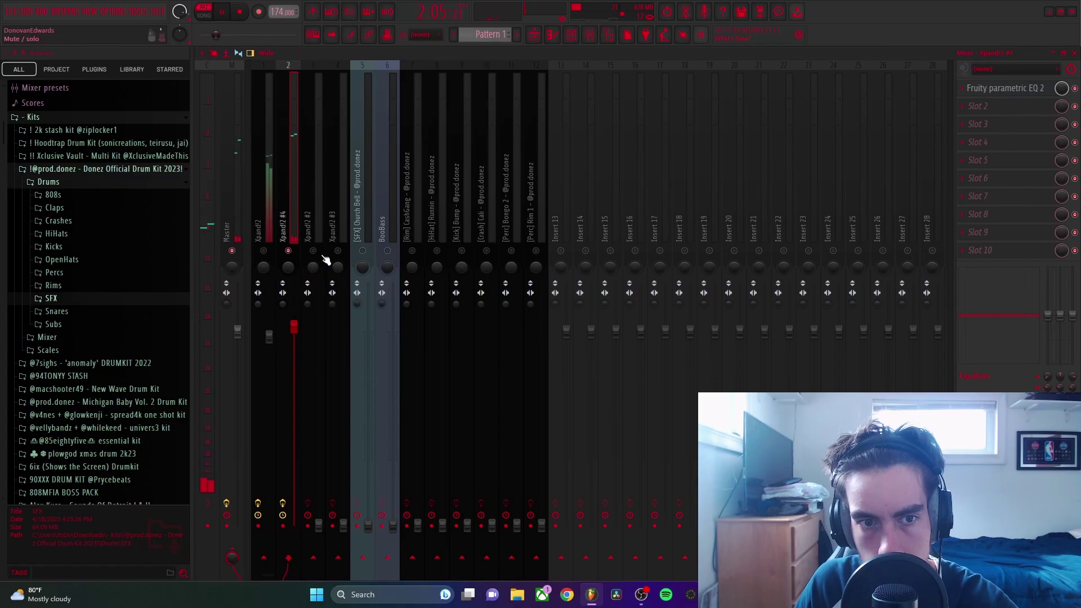
Step: Raise the Xpand!2 #2 level to about 109% and cut its low end with Fruity Parametric EQ 2
{"action": "left_click", "coordinate": [323, 523]}
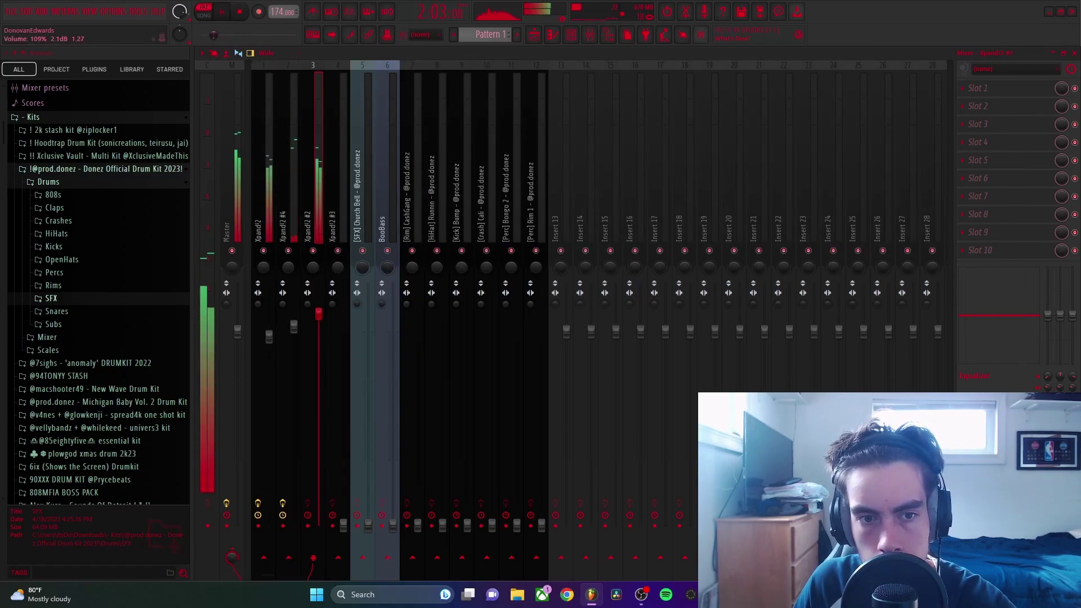
{"action": "left_click", "coordinate": [1003, 90]}
{"action": "left_click", "coordinate": [816, 17]}
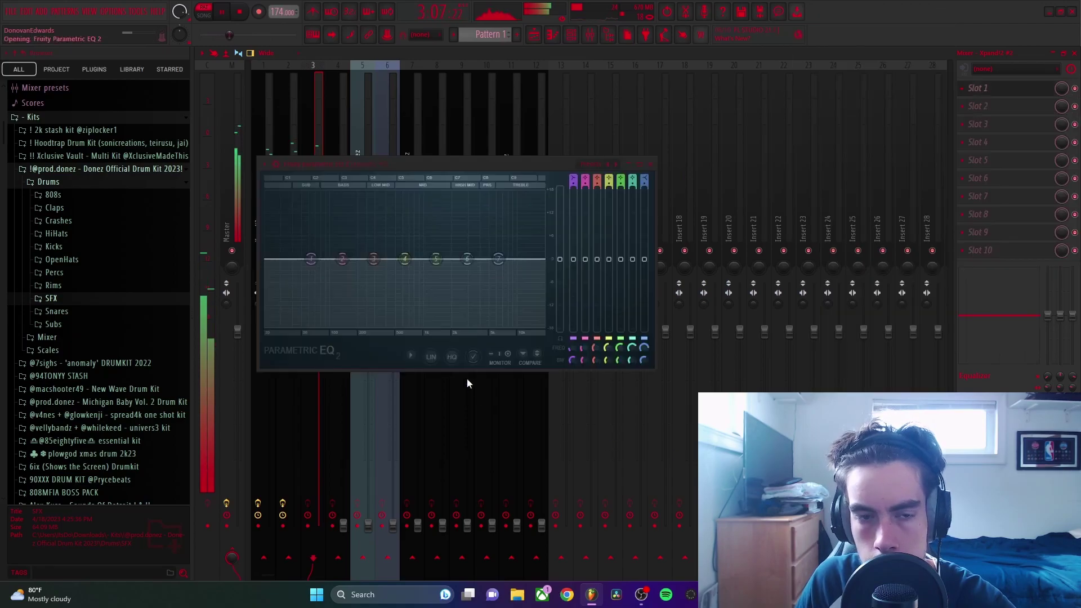
{"action": "left_click_drag", "start_coordinate": [315, 276], "coordinate": [352, 326]}
{"action": "left_click", "coordinate": [650, 164]}
Step: Raise the Xpand!2 #3 mixer level and roll off its low end with Fruity Parametric EQ 2
{"action": "left_click_drag", "start_coordinate": [344, 525], "coordinate": [343, 342]}
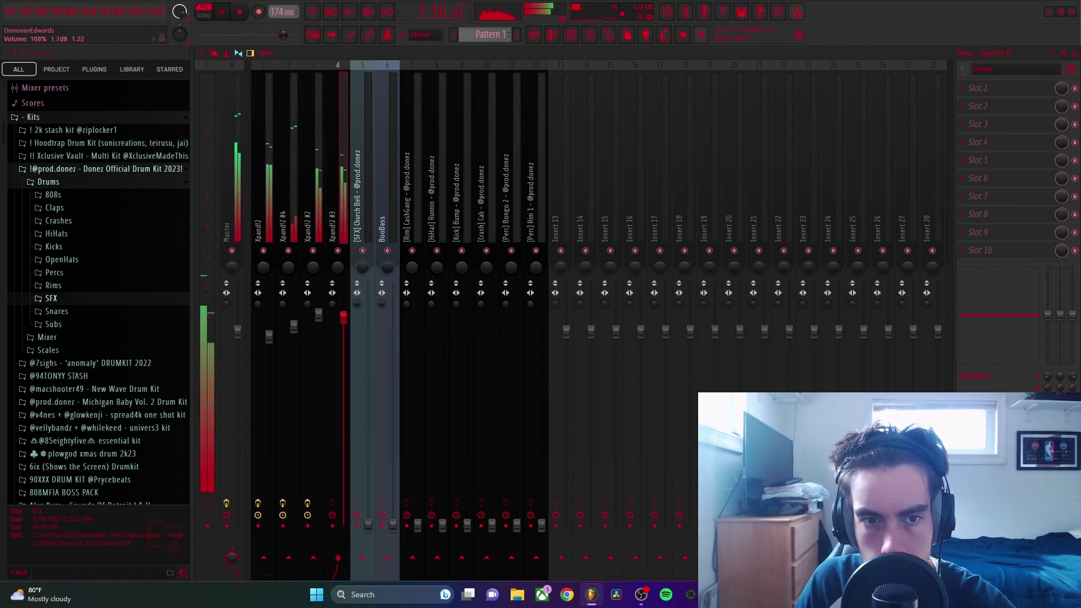
{"action": "left_click", "coordinate": [1023, 89]}
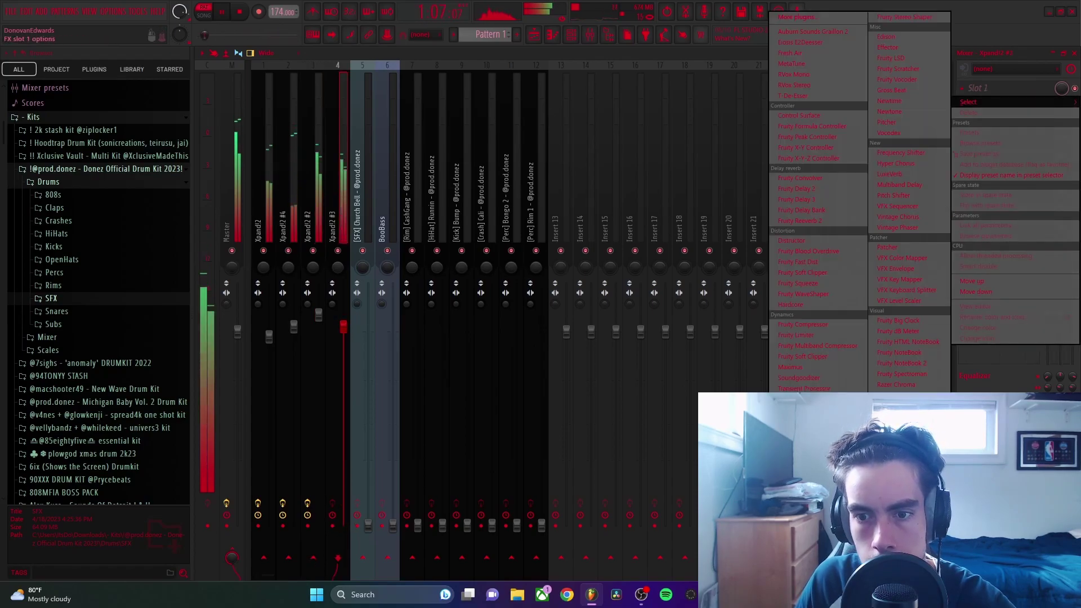
{"action": "left_click", "coordinate": [816, 440]}
{"action": "left_click_drag", "start_coordinate": [311, 259], "coordinate": [371, 332]}
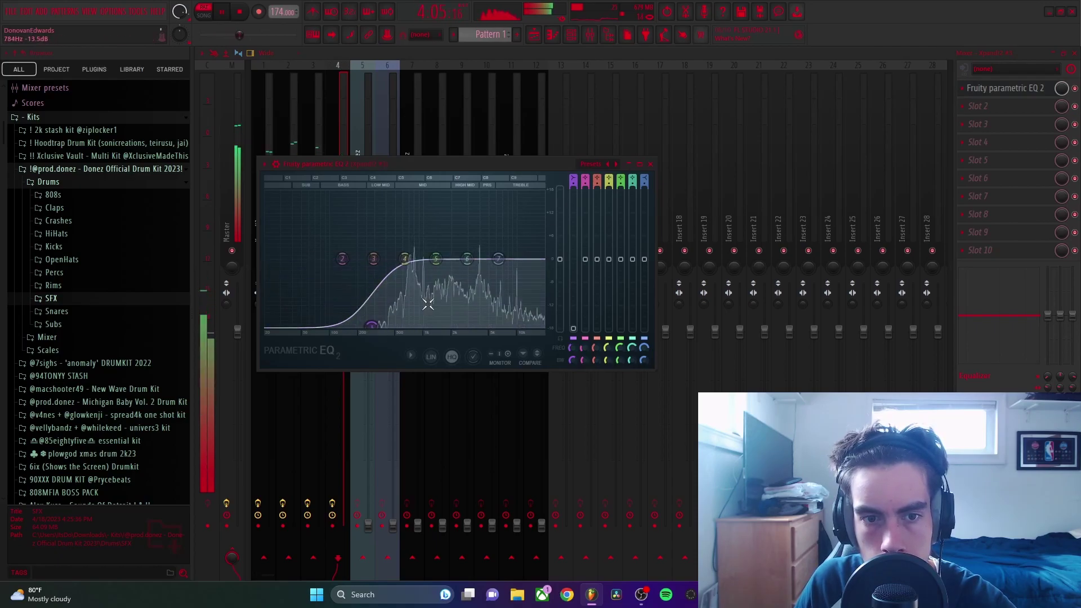
{"action": "left_click", "coordinate": [651, 164]}
Step: Bring the Church Bell level to 100% and cut its lows below about 128 Hz with Fruity Parametric EQ 2
{"action": "left_click", "coordinate": [369, 530]}
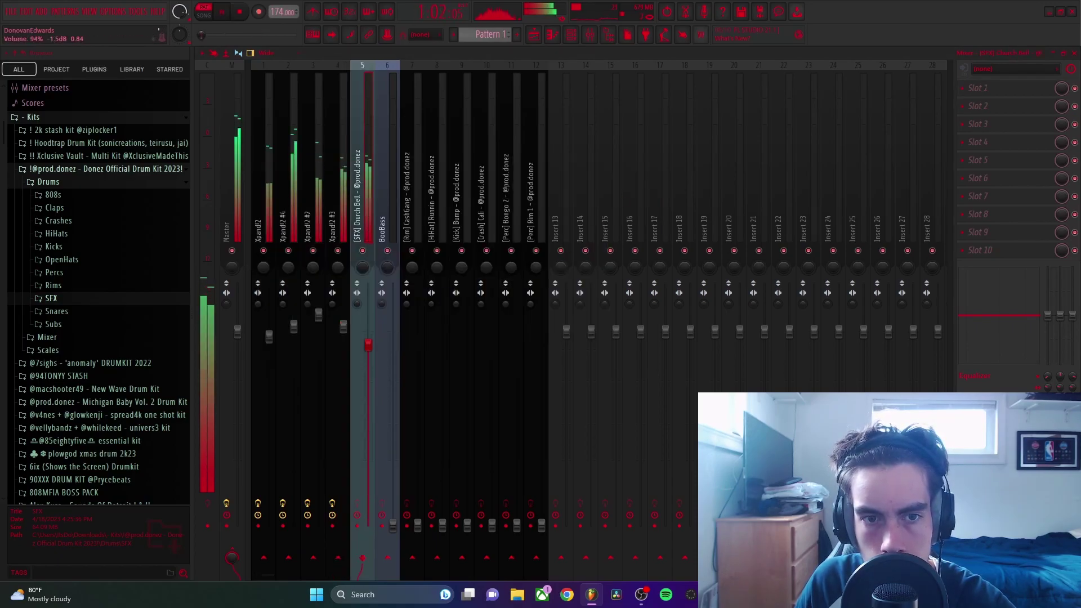
{"action": "left_click", "coordinate": [964, 84]}
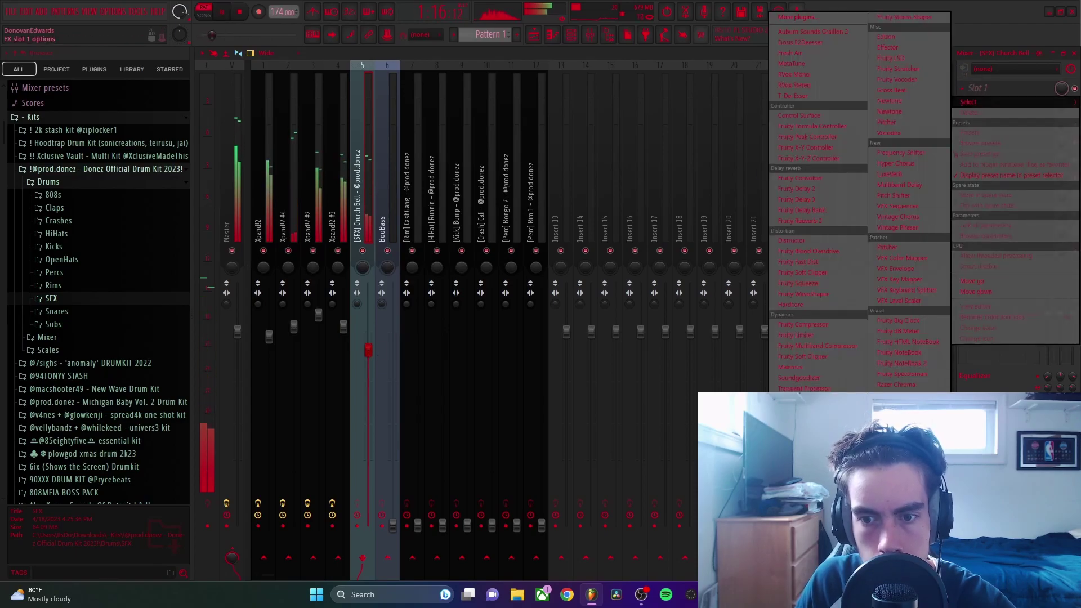
{"action": "left_click", "coordinate": [806, 483]}
{"action": "left_click_drag", "start_coordinate": [312, 259], "coordinate": [340, 326]}
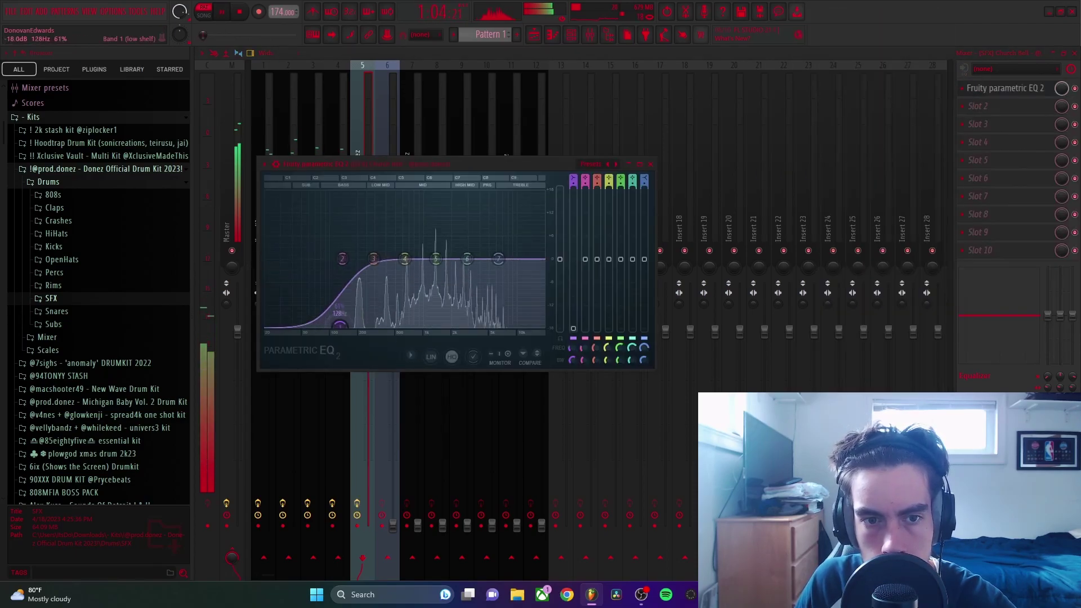
{"action": "left_click", "coordinate": [651, 164]}
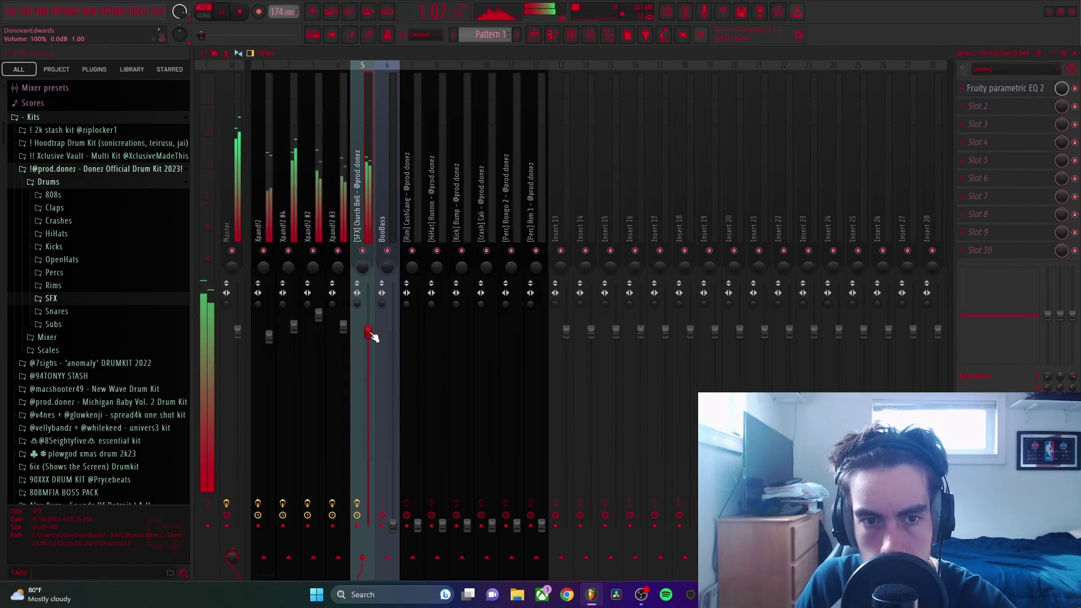
Step: Raise the mixer levels of BooBass, the CashGang rim to about 97%, and the Runnin hi-hat
{"action": "left_click_drag", "start_coordinate": [394, 526], "coordinate": [395, 344]}
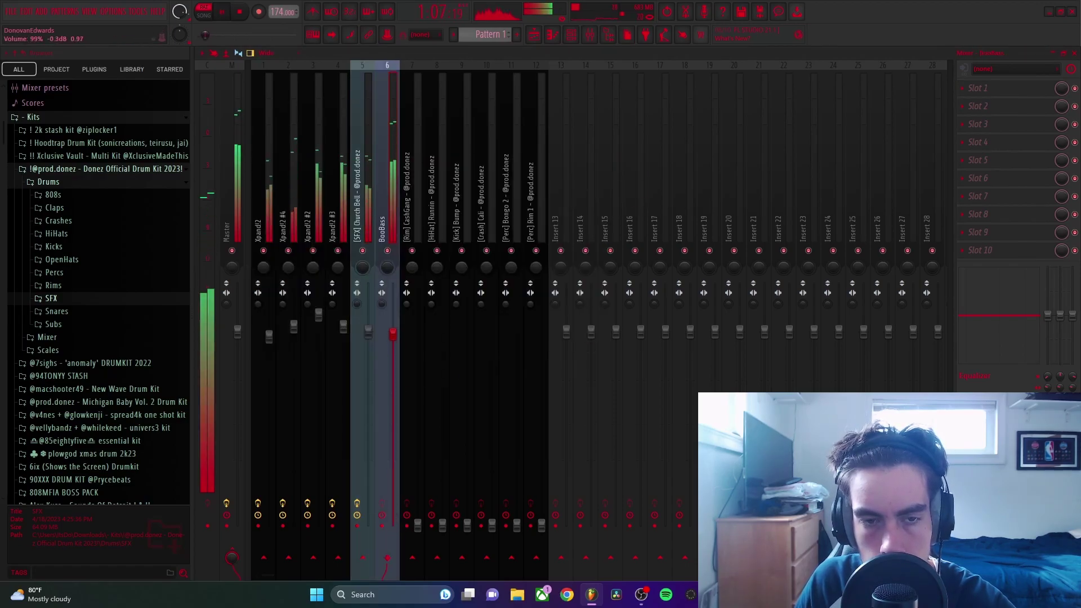
{"action": "left_click_drag", "start_coordinate": [418, 525], "coordinate": [417, 337]}
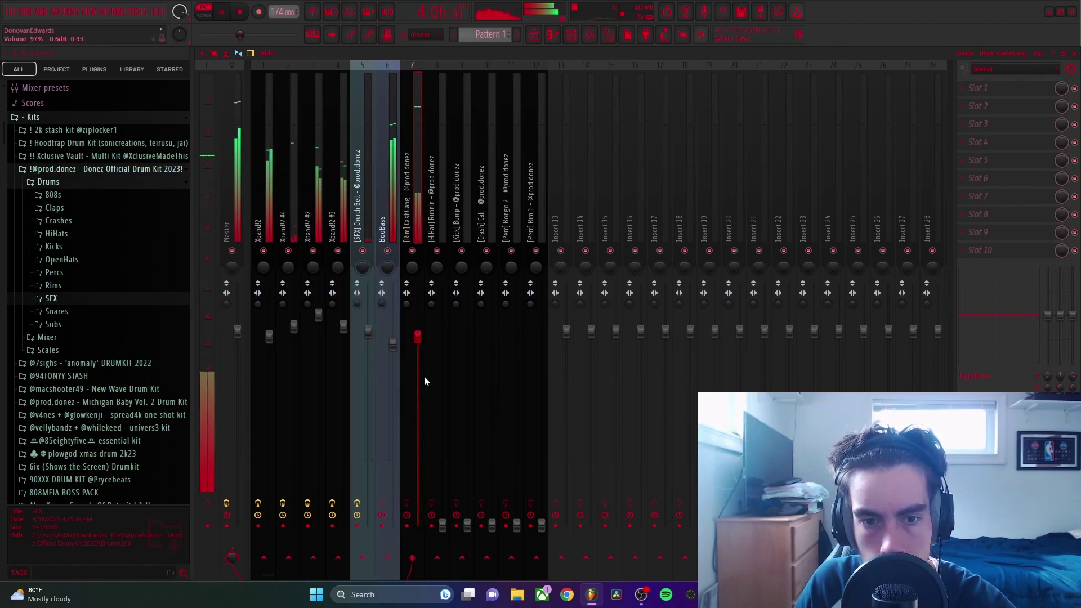
{"action": "left_click_drag", "start_coordinate": [443, 526], "coordinate": [443, 374]}
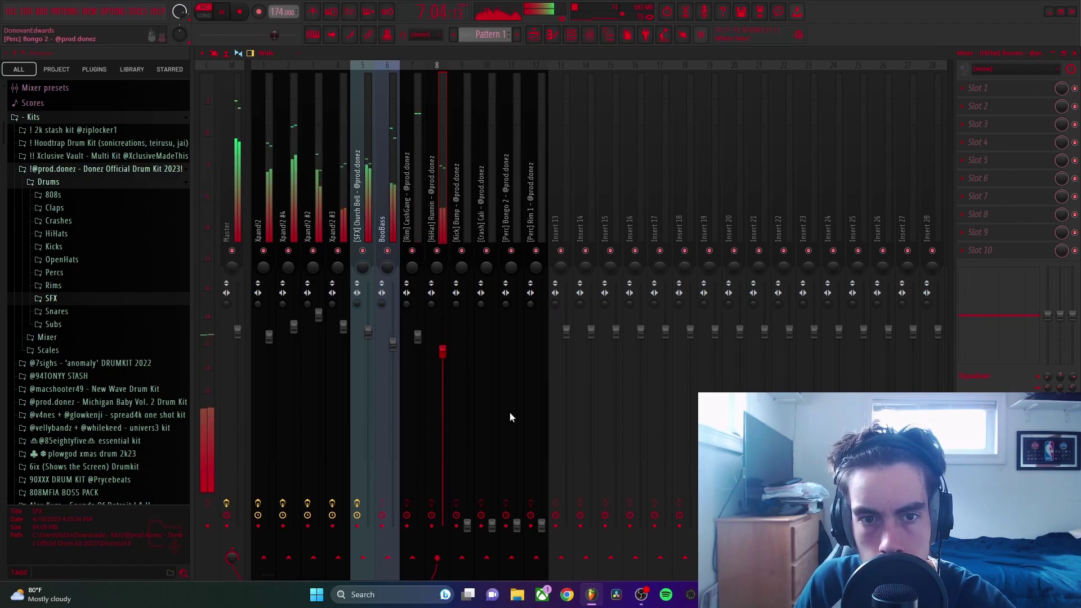
Step: Transpose the Runnin hi-hat notes up an octave to D6, then raise its mixer level to about 105%
{"action": "left_click", "coordinate": [1075, 53]}
{"action": "left_click", "coordinate": [498, 269]}
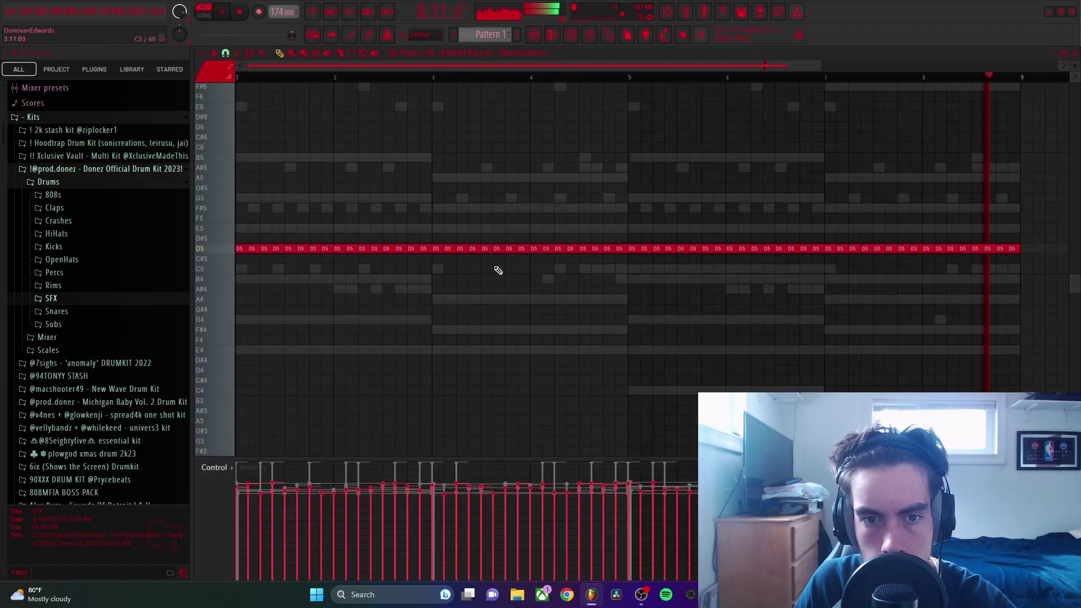
{"action": "key", "text": "ctrl+Up"}
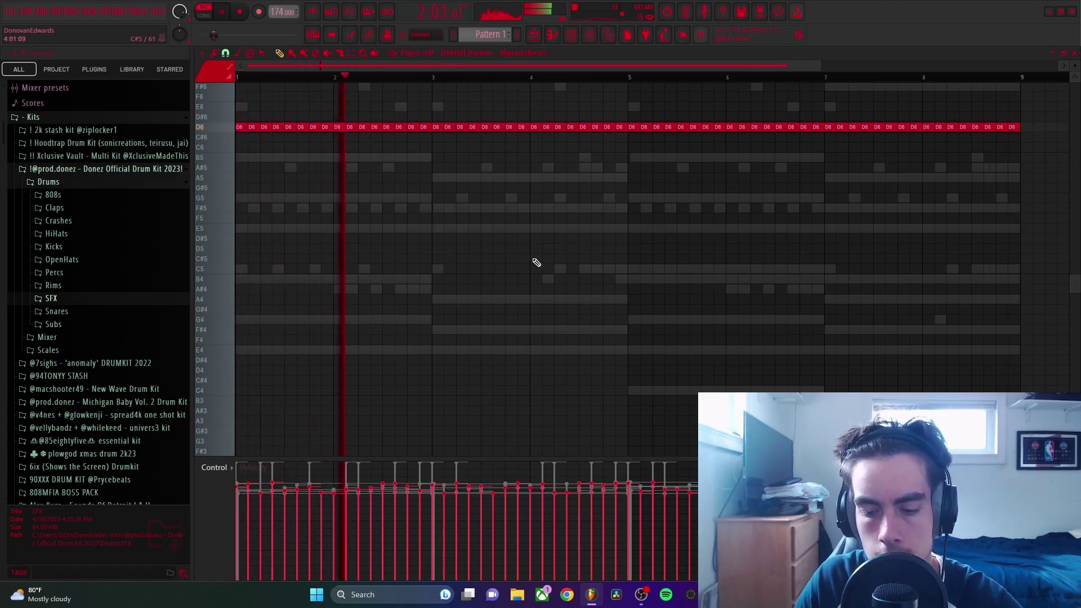
{"action": "left_click", "coordinate": [1075, 53]}
{"action": "left_click", "coordinate": [590, 35]}
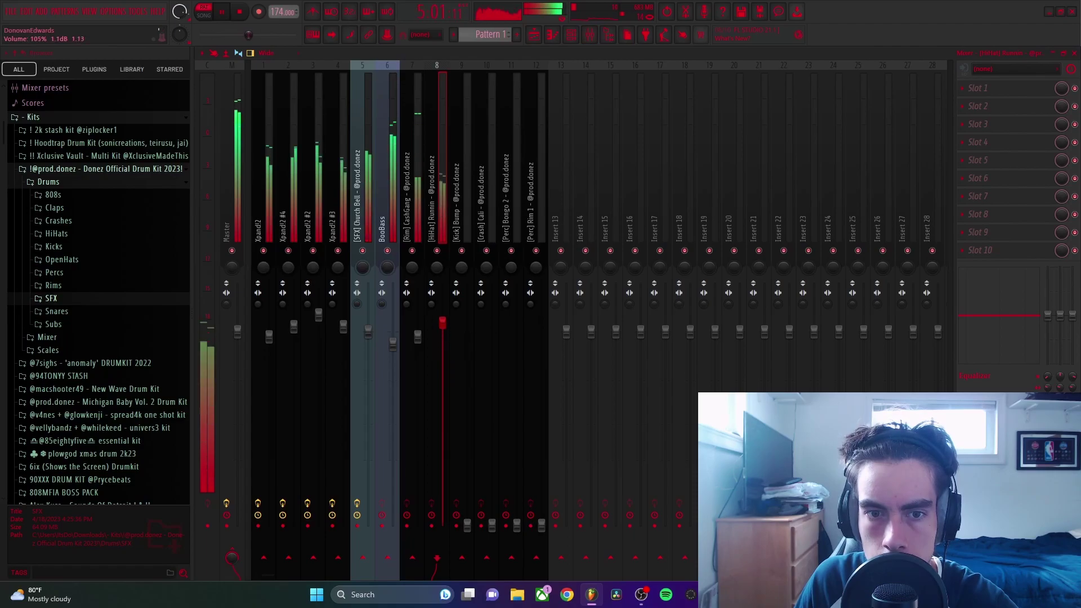
Step: Raise the mixer levels of the Bump kick, Cali crash to about 110%, Bongo 2 and Rim 1 to about 107%
{"action": "left_click_drag", "start_coordinate": [467, 527], "coordinate": [470, 347]}
{"action": "left_click_drag", "start_coordinate": [493, 527], "coordinate": [493, 311]}
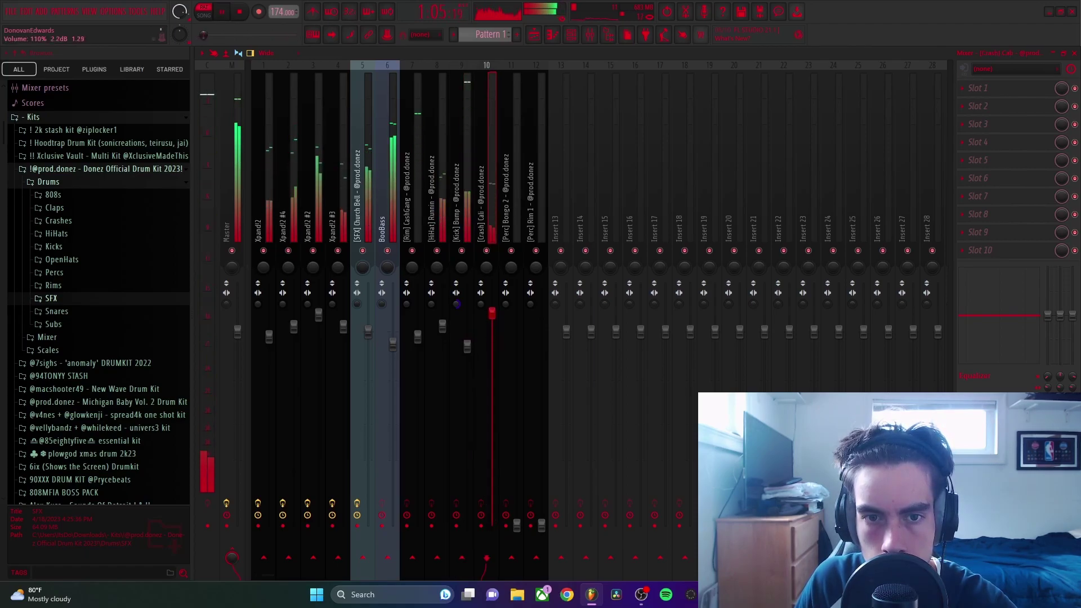
{"action": "left_click_drag", "start_coordinate": [517, 525], "coordinate": [517, 333]}
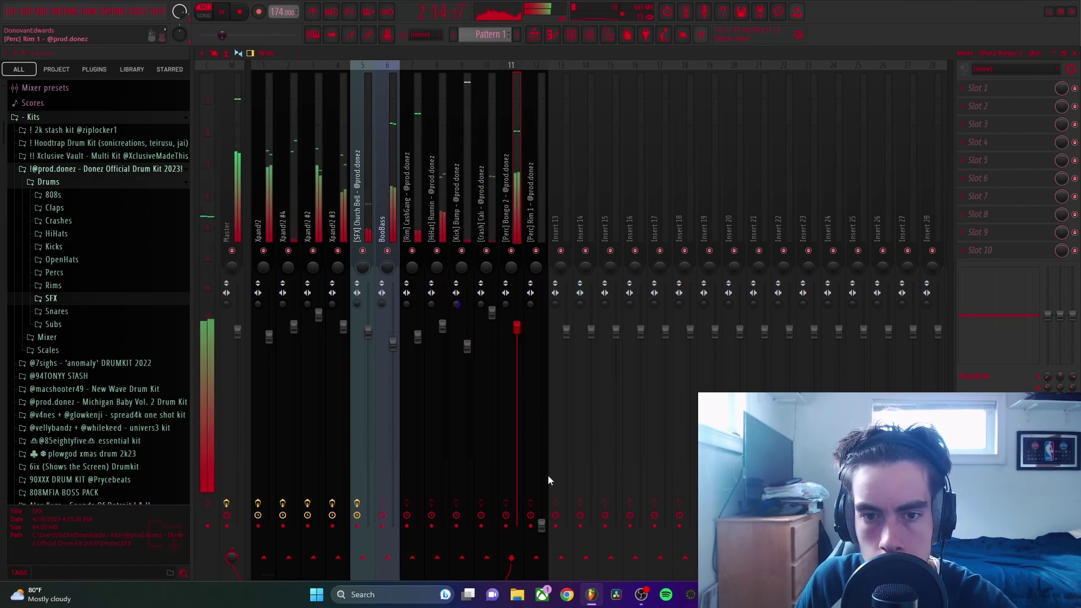
{"action": "left_click_drag", "start_coordinate": [542, 526], "coordinate": [541, 322]}
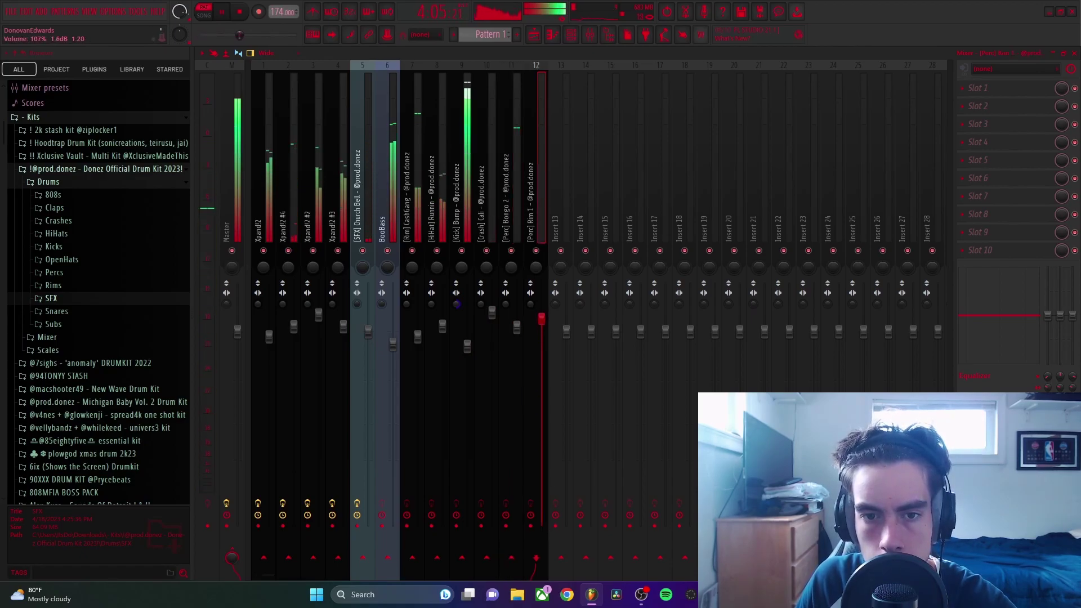
Step: Close the mixer, stop playback and split Pattern 1 by channel into separate playlist clips
{"action": "left_click", "coordinate": [1074, 53]}
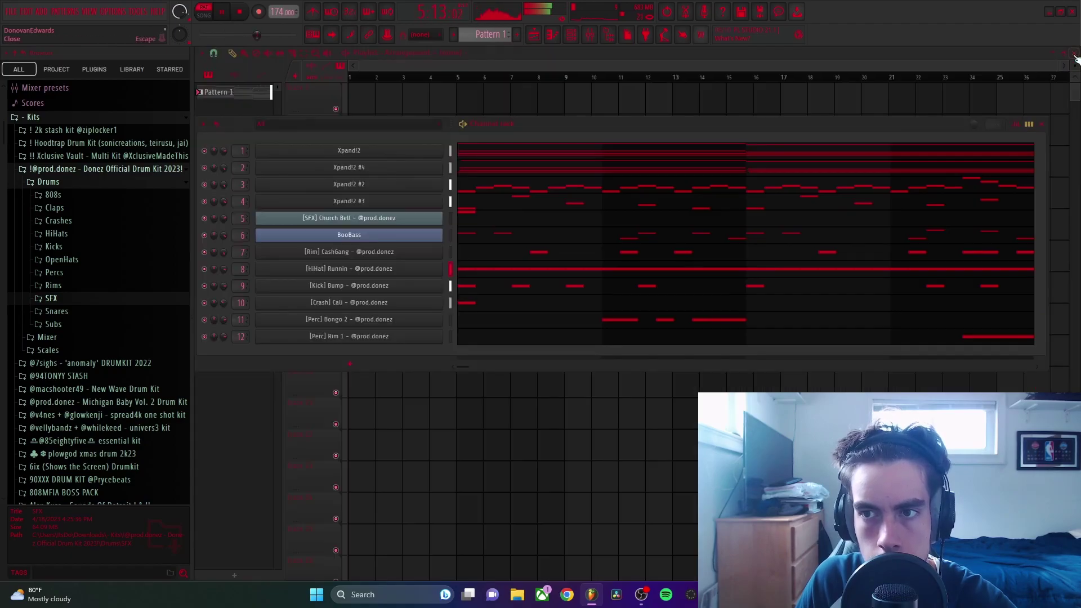
{"action": "key", "text": "space"}
{"action": "right_click", "coordinate": [259, 94]}
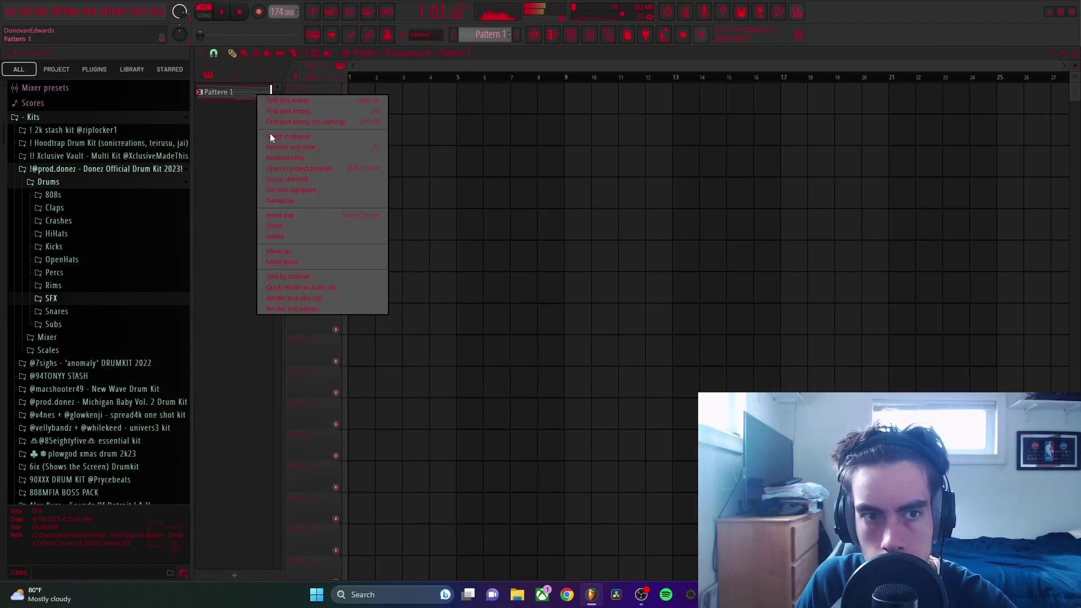
{"action": "left_click", "coordinate": [305, 277]}
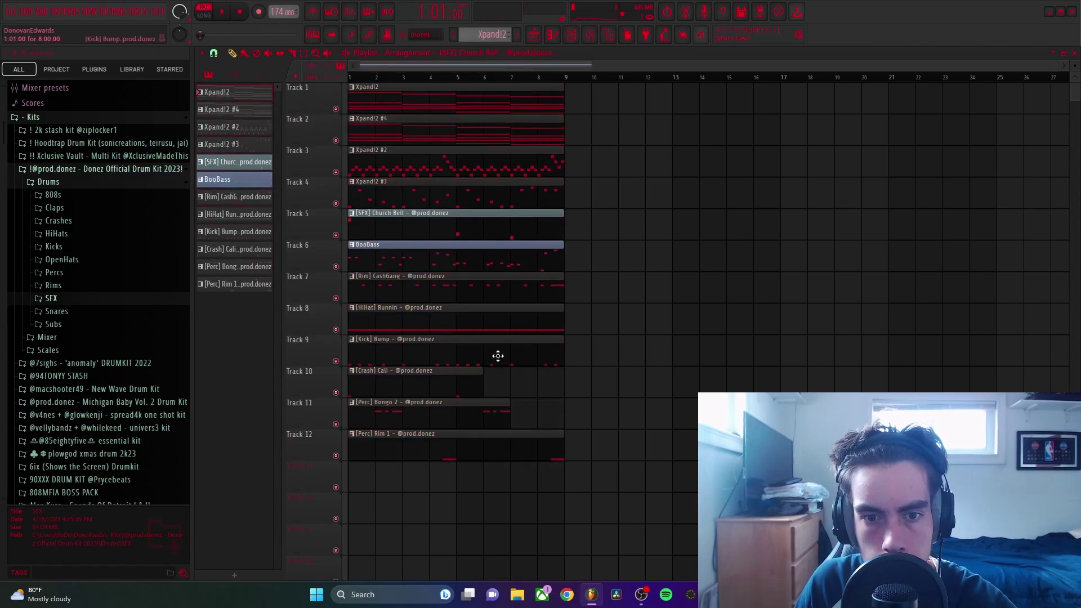
Step: Lengthen the Cali crash and Bongo 2 clips to bar 9 and duplicate the full eight-bar block repeatedly along the playlist
{"action": "left_click_drag", "start_coordinate": [480, 383], "coordinate": [560, 381]}
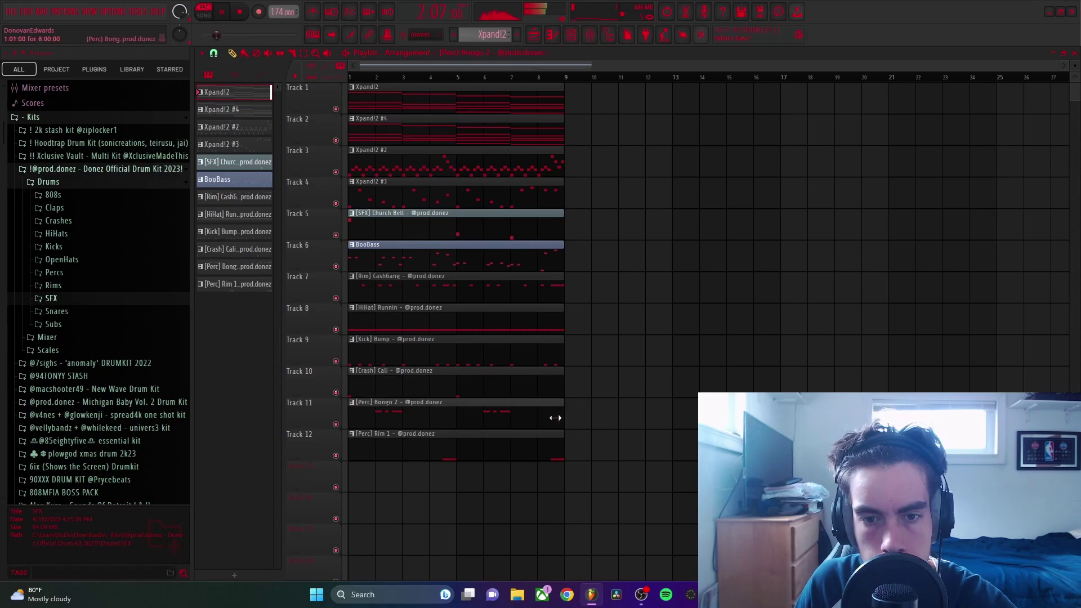
{"action": "scroll", "coordinate": [549, 392], "scroll_direction": "down", "scroll_amount": 3}
{"action": "left_click_drag", "start_coordinate": [532, 85], "coordinate": [543, 377]}
{"action": "key", "text": "ctrl+b"}
{"action": "key", "text": "ctrl+b"}
{"action": "key", "text": "ctrl+b"}
{"action": "key", "text": "ctrl+b"}
{"action": "left_click", "coordinate": [544, 371], "text": "ctrl"}
{"action": "scroll", "coordinate": [542, 368], "scroll_direction": "down", "scroll_amount": 3}
{"action": "scroll", "coordinate": [436, 219], "scroll_direction": "up", "scroll_amount": 4}
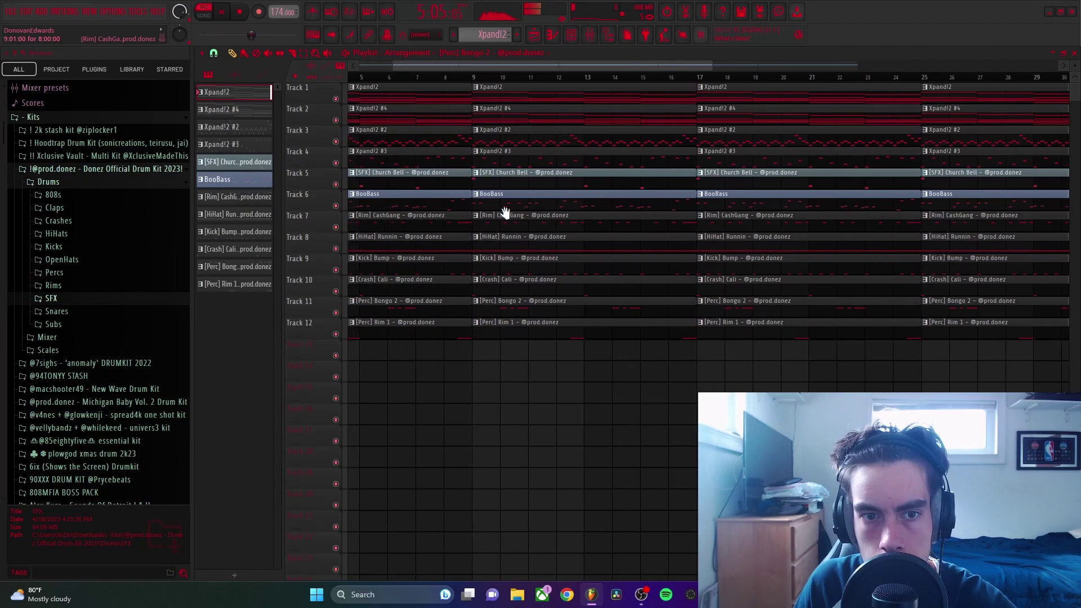
Step: Switch to song mode and delete the rim, hi-hat, kick, crash and both percussion clips from the first eight bars
{"action": "key", "text": "l"}
{"action": "right_click", "coordinate": [405, 249]}
{"action": "right_click", "coordinate": [414, 267]}
{"action": "right_click", "coordinate": [416, 286]}
{"action": "right_click", "coordinate": [419, 308]}
{"action": "right_click", "coordinate": [420, 327]}
{"action": "right_click", "coordinate": [436, 223]}
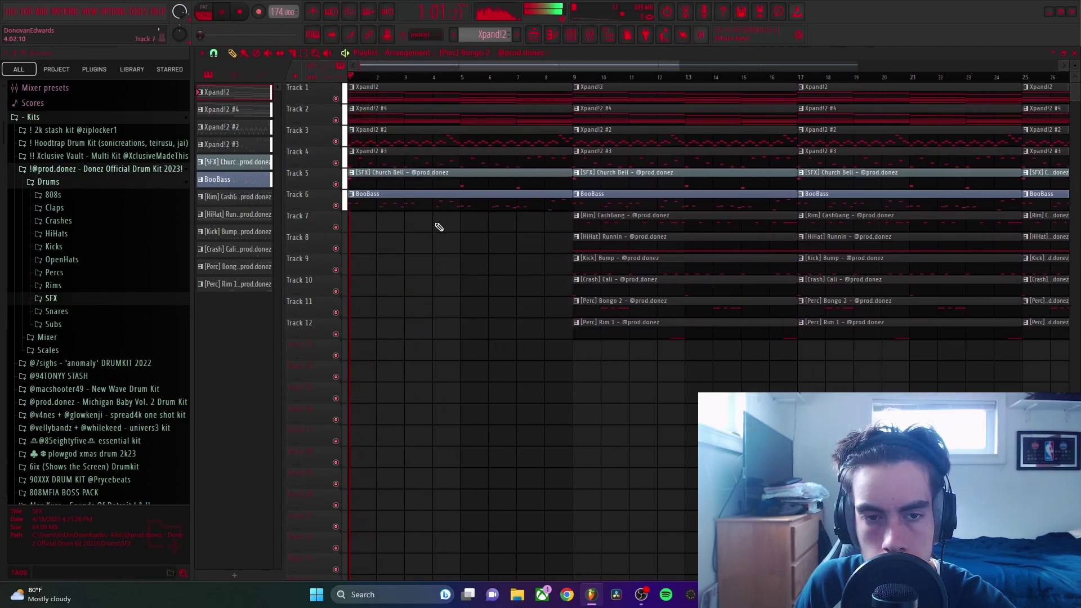
Step: Delete the BooBass, Church Bell, Xpand!2 #2 and Xpand!2 #3 clips from the first eight bars
{"action": "right_click", "coordinate": [433, 204]}
{"action": "right_click", "coordinate": [431, 181]}
{"action": "right_click", "coordinate": [437, 139]}
{"action": "right_click", "coordinate": [442, 161]}
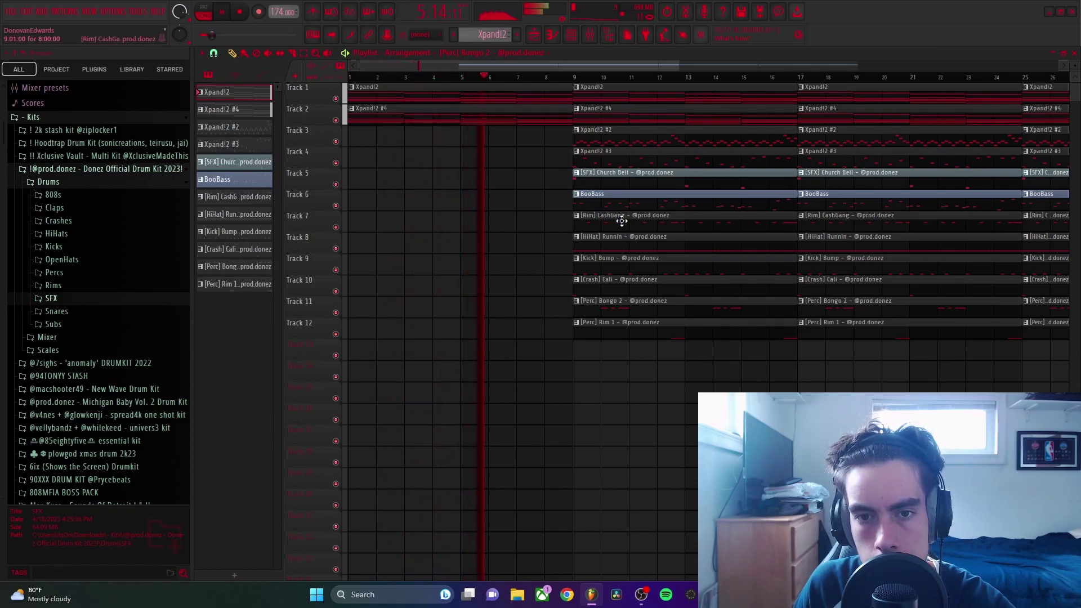
Step: Remove the Bump kick, CashGang rim and Runnin hi-hat clips from bars 9 to 16
{"action": "right_click", "coordinate": [620, 258]}
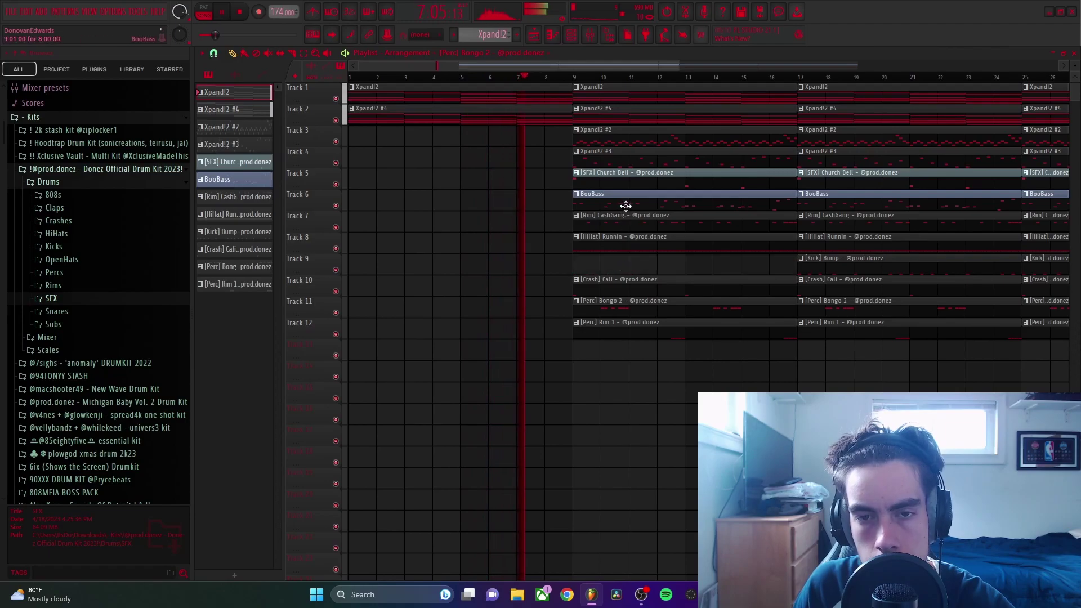
{"action": "right_click", "coordinate": [631, 225]}
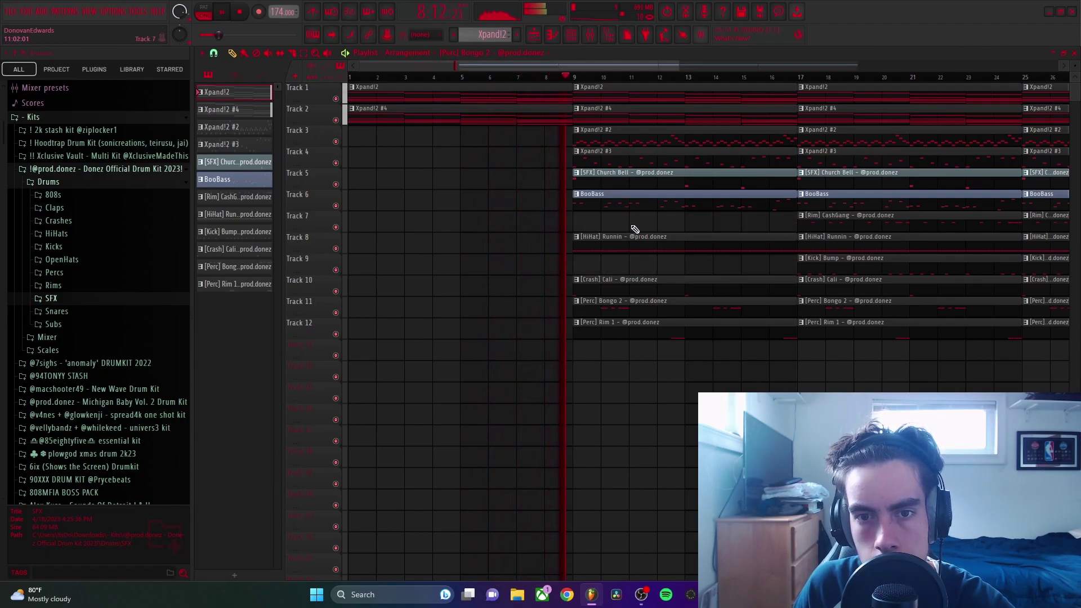
{"action": "right_click", "coordinate": [639, 244]}
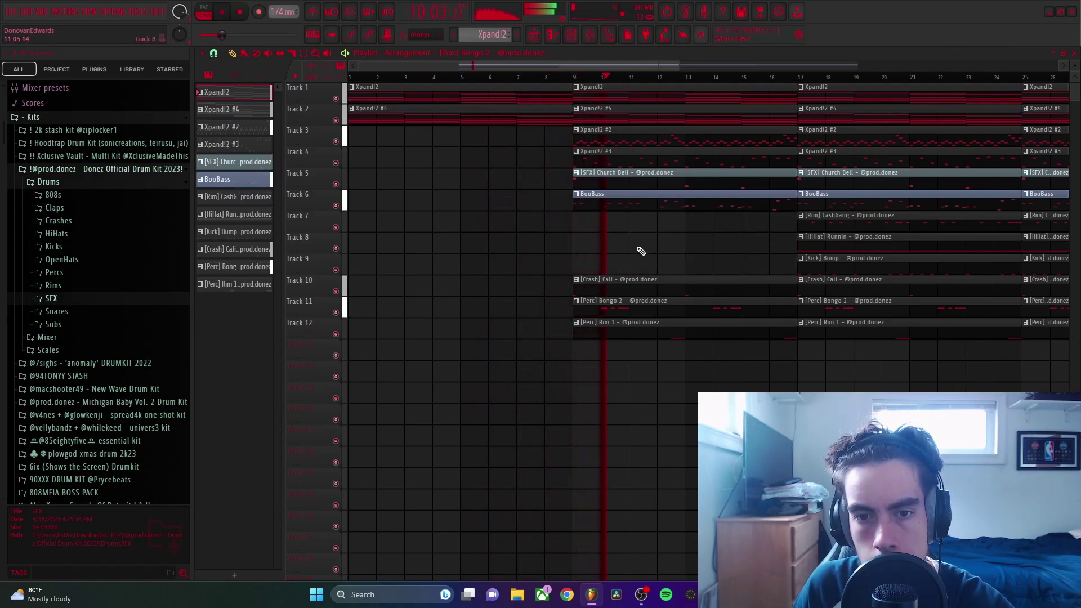
Step: Check the Rim 1 percussion notes in the piano roll and lower the Rim 1 level in the mixer
{"action": "scroll", "coordinate": [640, 242], "scroll_direction": "down", "scroll_amount": 2}
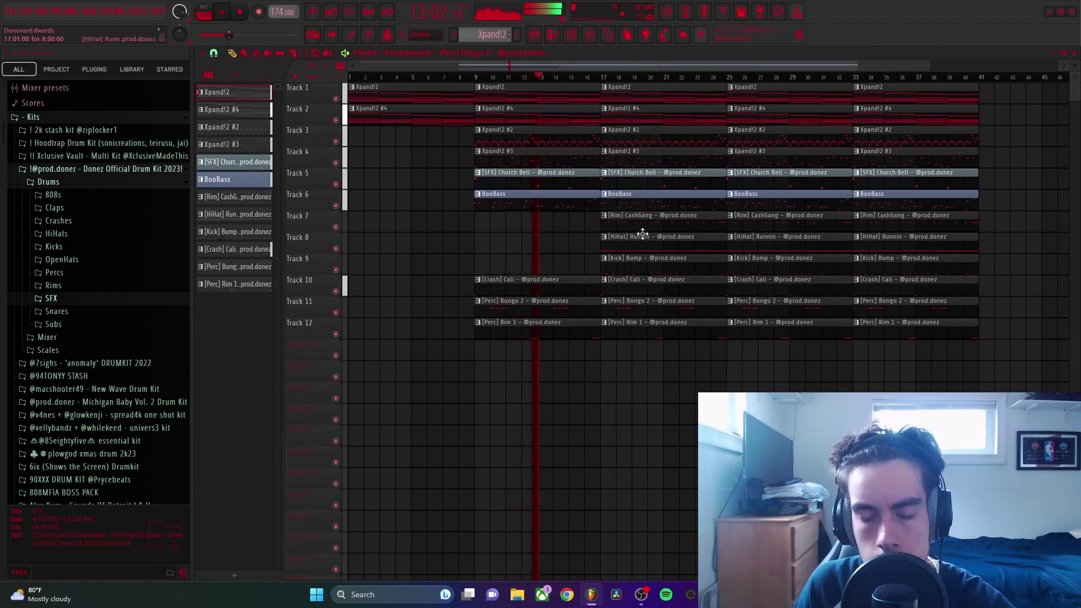
{"action": "double_click", "coordinate": [552, 333]}
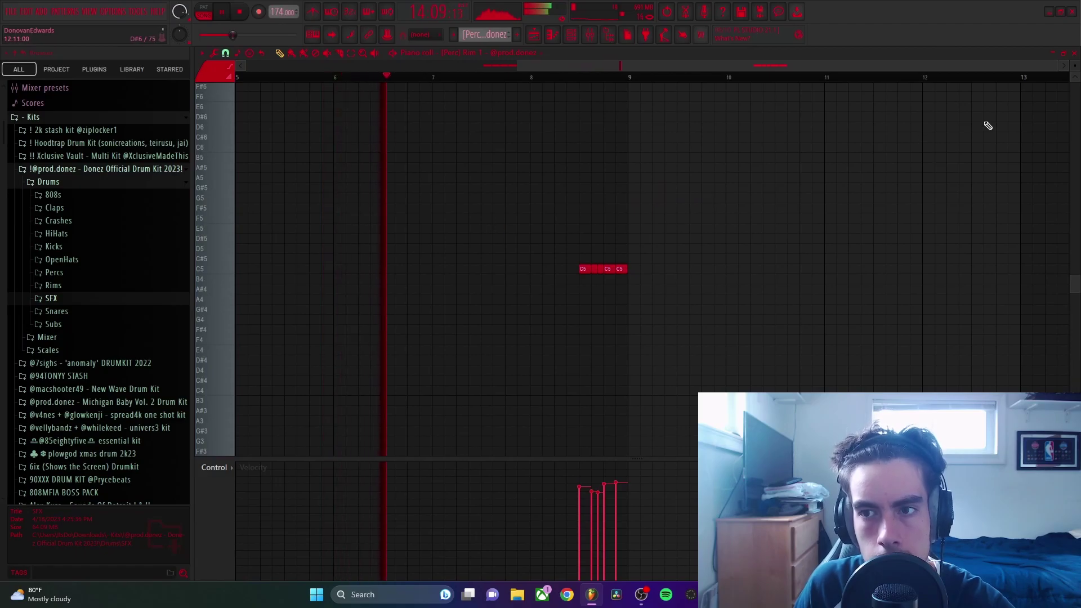
{"action": "left_click", "coordinate": [1075, 53]}
{"action": "key", "text": "F9"}
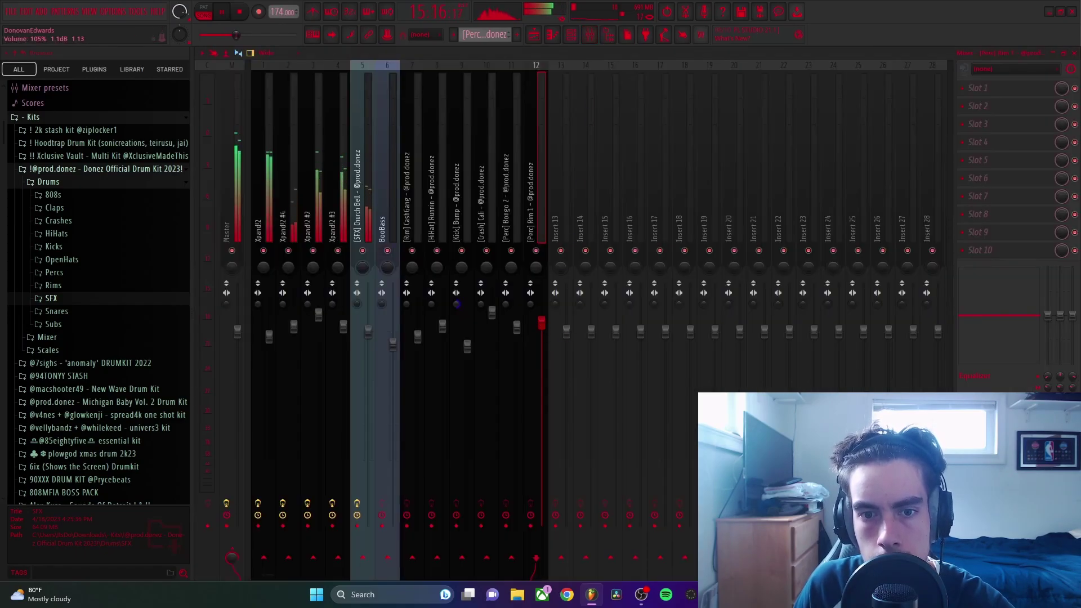
{"action": "key", "text": "F9"}
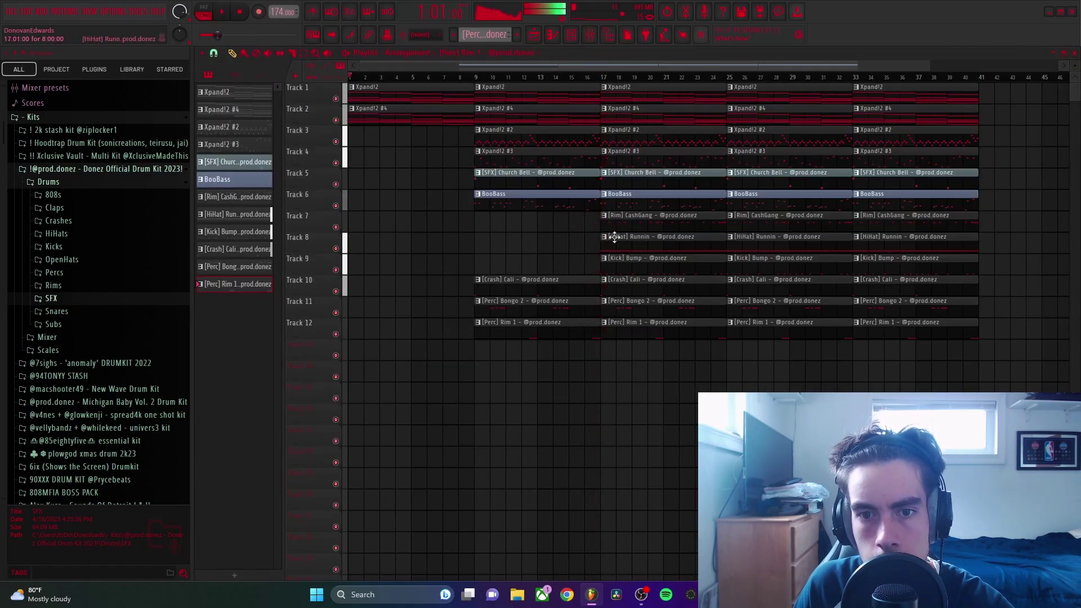
Step: Add a one-bar CashGang rim lead-in clip on Track 7 just before bar 17 and play from shortly before it
{"action": "left_click_drag", "start_coordinate": [468, 228], "coordinate": [584, 230]}
{"action": "left_click", "coordinate": [573, 77]}
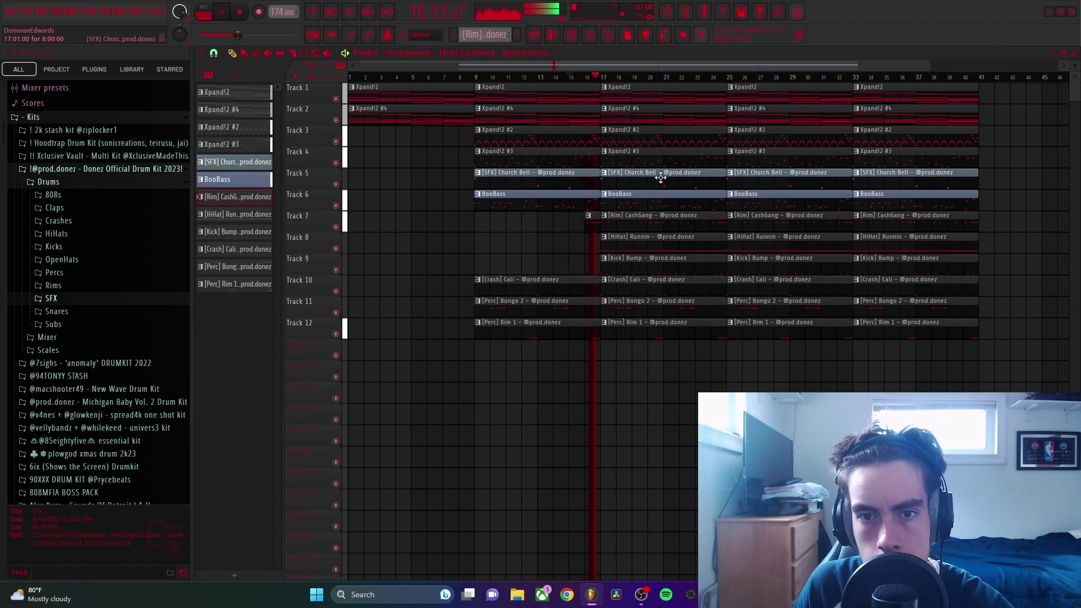
Step: Delete the Xpand!2 #2 and #3 clips from bars 17 to 32 and the Church Bell clip from bars 17 to 24
{"action": "right_click", "coordinate": [670, 161]}
{"action": "right_click", "coordinate": [673, 141]}
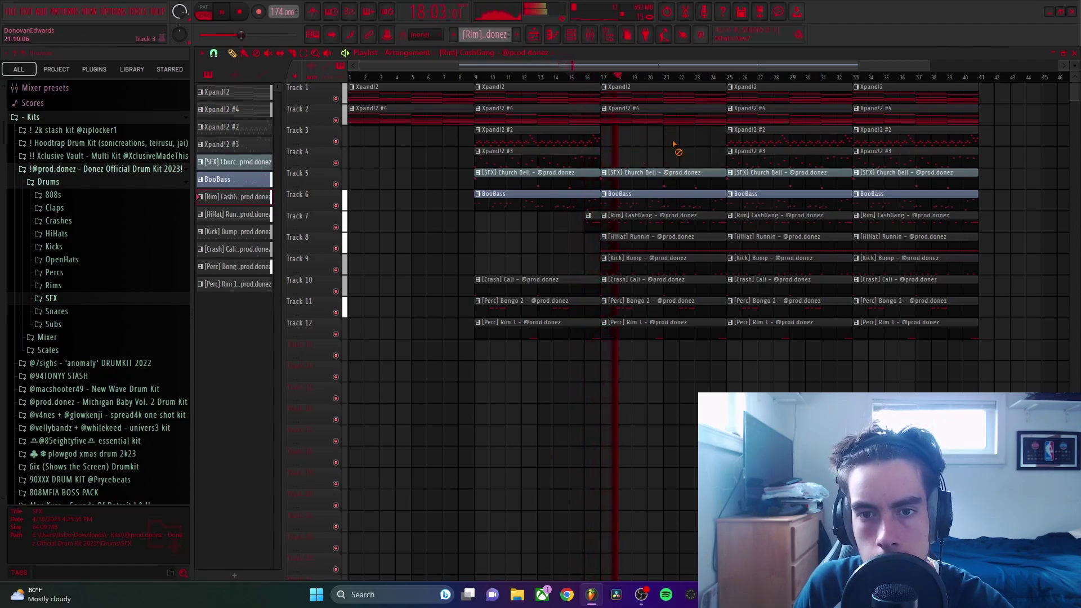
{"action": "right_click", "coordinate": [667, 170]}
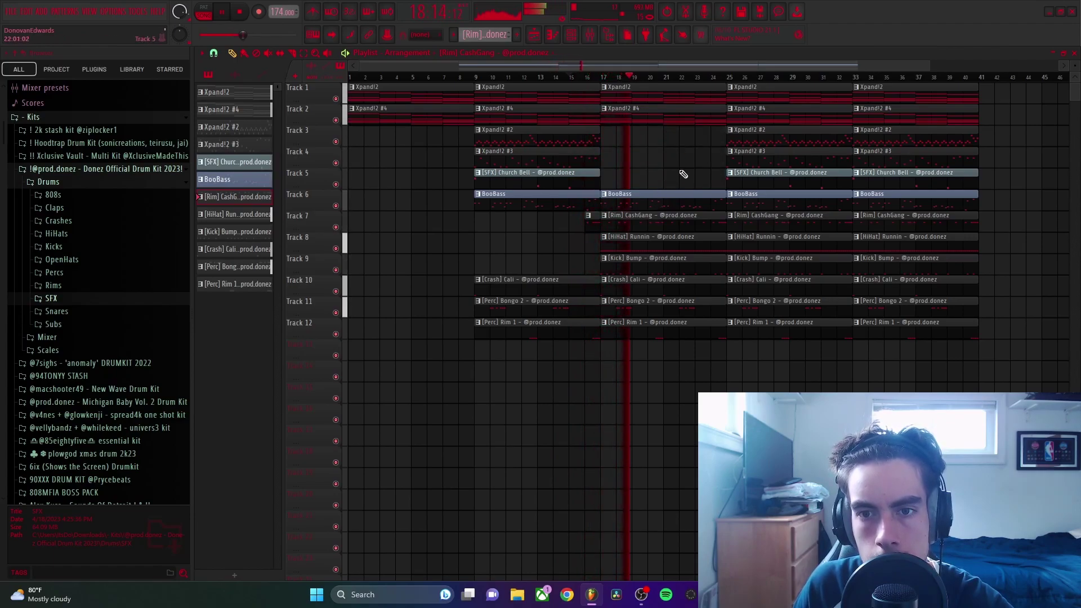
{"action": "right_click", "coordinate": [763, 158]}
{"action": "right_click", "coordinate": [768, 141]}
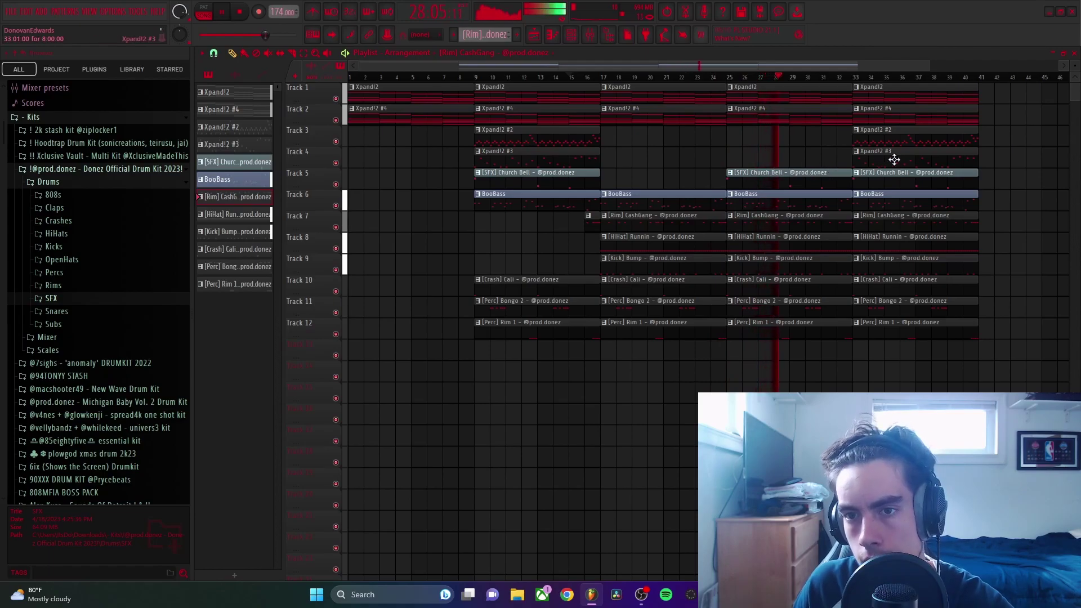
Step: Duplicate the full eight-bar block that starts at bar 33 so the copy begins at bar 41
{"action": "left_click_drag", "start_coordinate": [915, 140], "coordinate": [927, 351]}
{"action": "key", "text": "ctrl+b"}
{"action": "key", "text": "ctrl+d"}
{"action": "scroll", "coordinate": [890, 337], "scroll_direction": "down", "scroll_amount": 3}
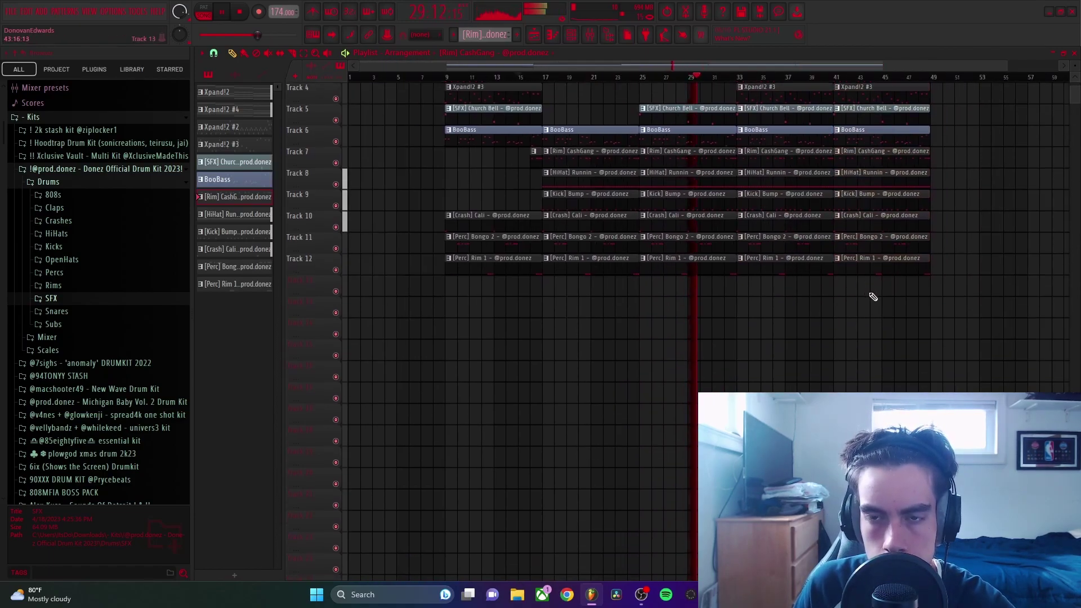
{"action": "scroll", "coordinate": [870, 287], "scroll_direction": "up", "scroll_amount": 2}
{"action": "scroll", "coordinate": [788, 253], "scroll_direction": "up", "scroll_amount": 3}
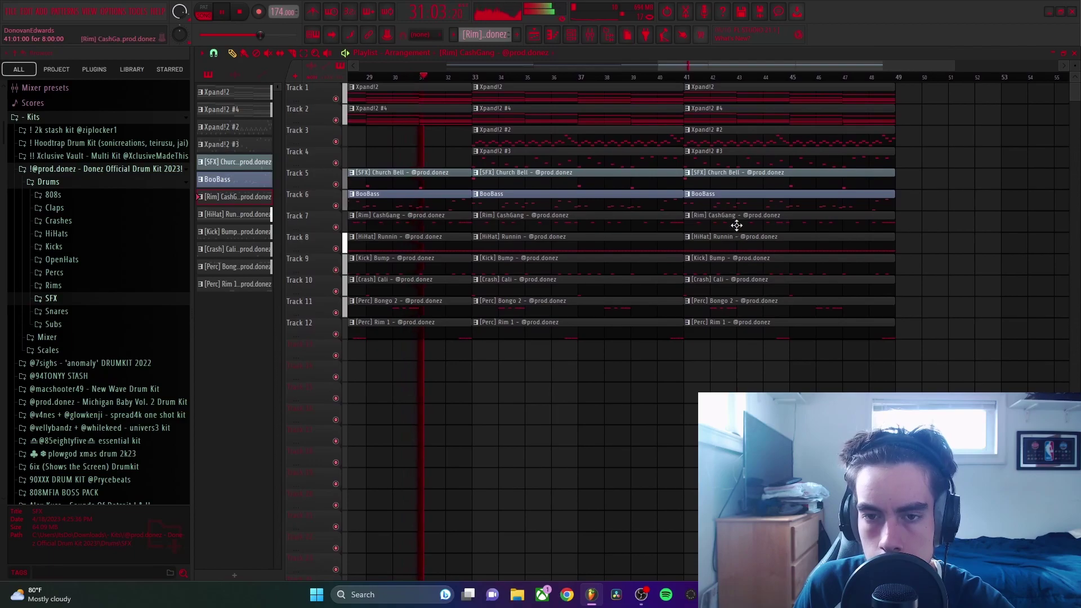
Step: Delete the CashGang rim, Runnin hi-hat and Bump kick clips from the block at bars 41 to 48
{"action": "right_click", "coordinate": [743, 226]}
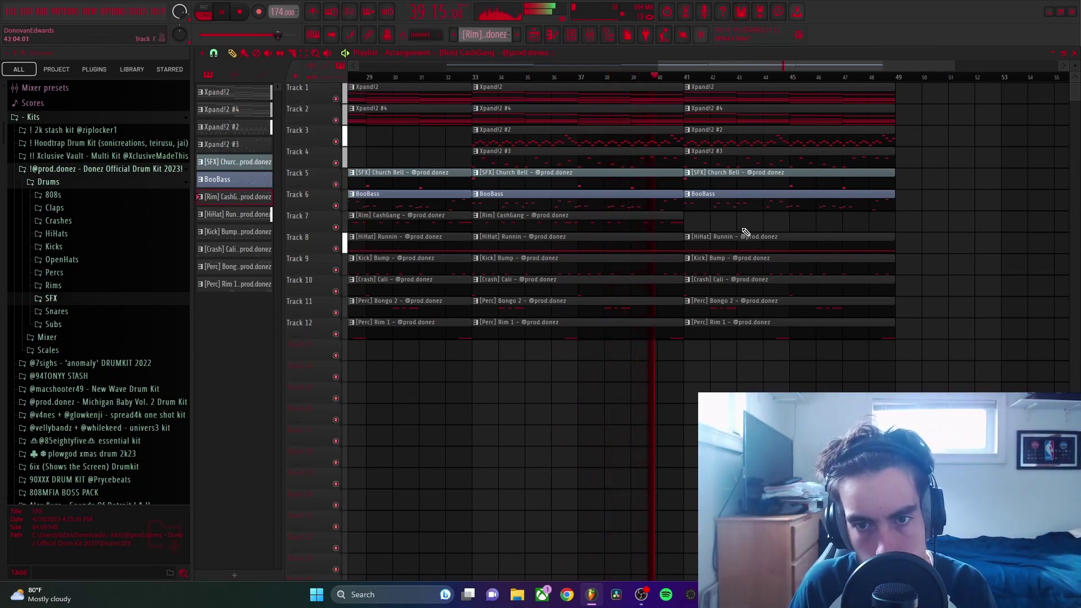
{"action": "right_click", "coordinate": [740, 242]}
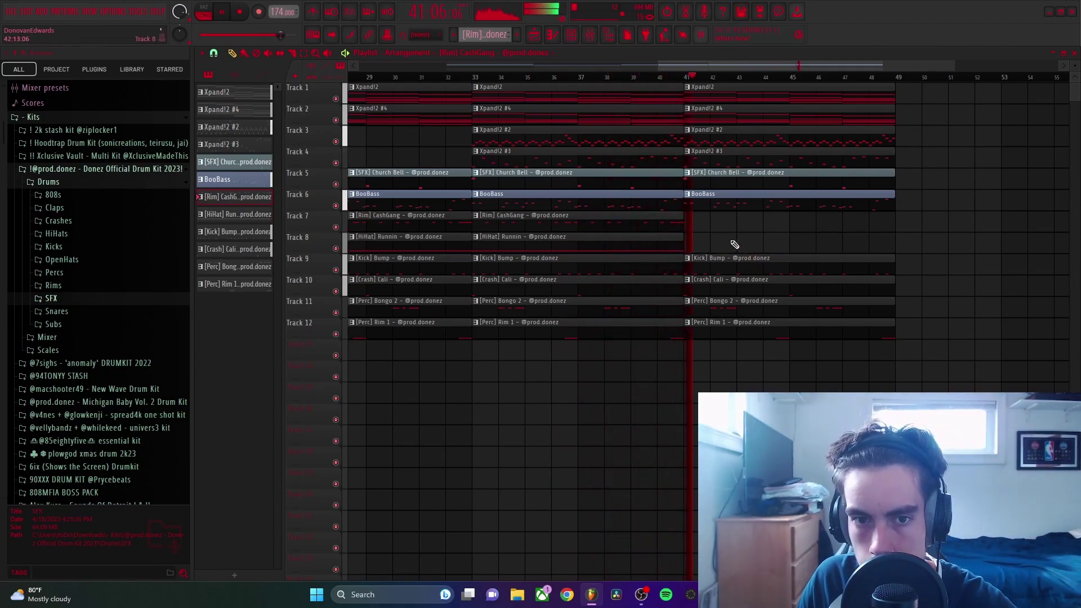
{"action": "right_click", "coordinate": [737, 260]}
Step: Duplicate the rim and hi-hat clips from bar 33 to bar 41 and delete the duplicated rim clip
{"action": "left_click_drag", "start_coordinate": [676, 222], "coordinate": [679, 234]}
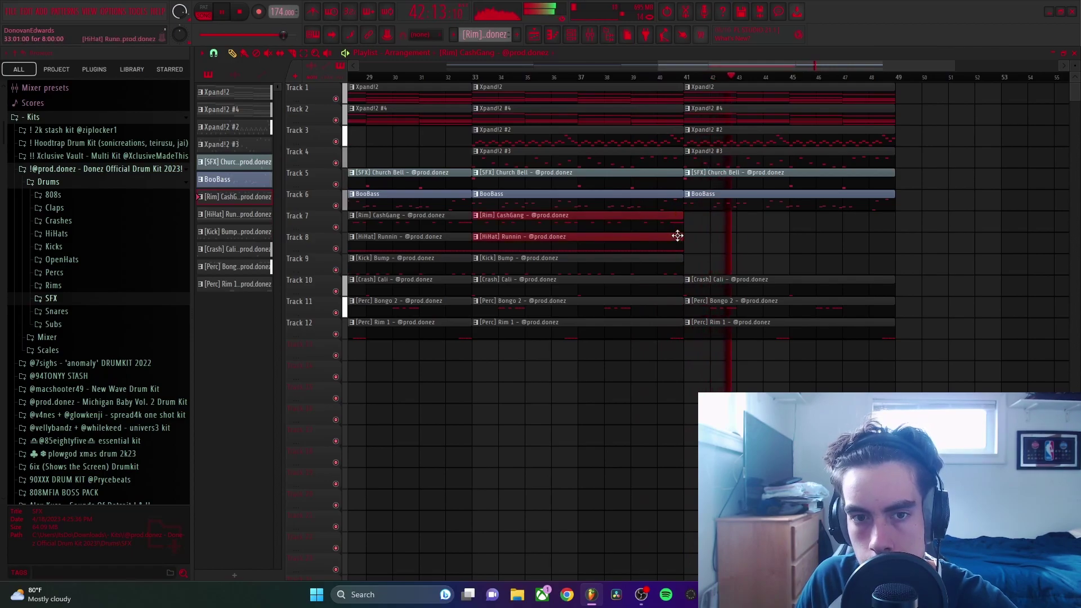
{"action": "key", "text": "ctrl+b"}
{"action": "right_click", "coordinate": [734, 223]}
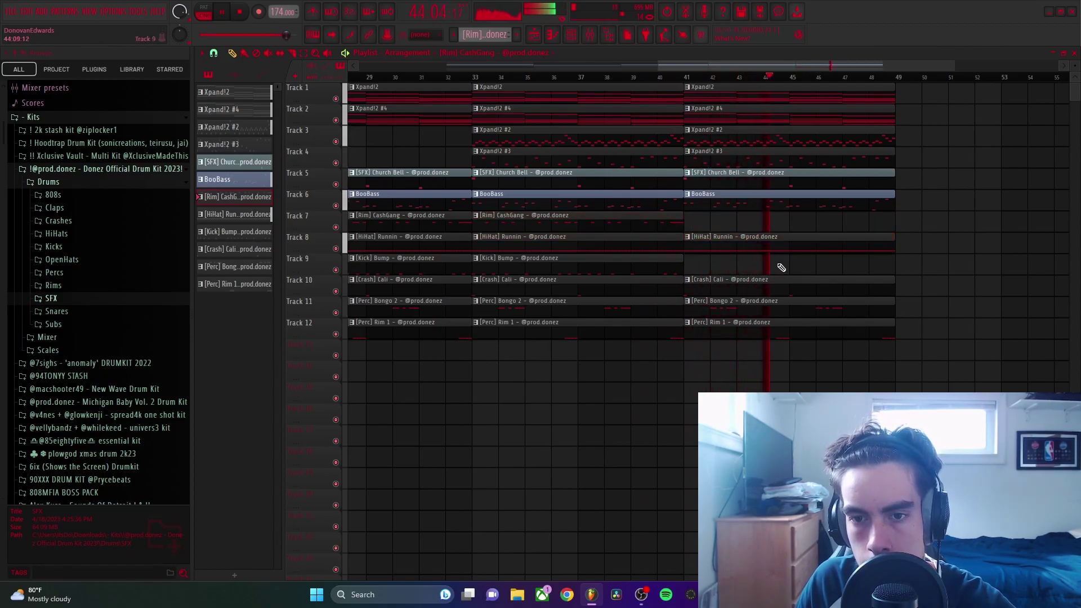
Step: Duplicate all clips from bar 17 to bar 48 twice, extending the arrangement to bar 113, and clear the selection
{"action": "scroll", "coordinate": [745, 249], "scroll_direction": "down", "scroll_amount": 3}
{"action": "left_click_drag", "start_coordinate": [557, 88], "coordinate": [799, 355]}
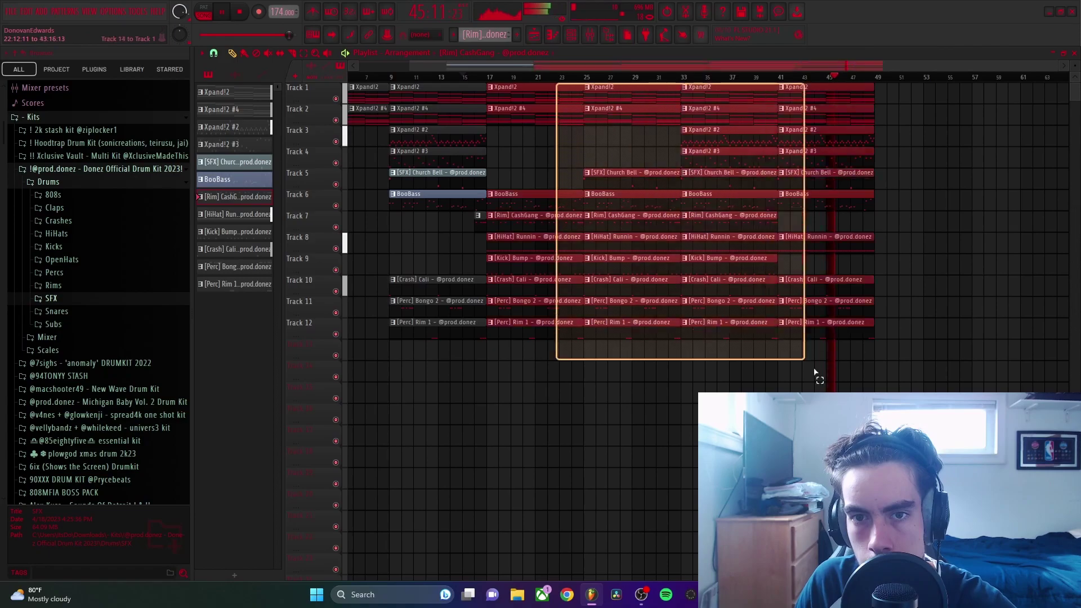
{"action": "key", "text": "ctrl+b"}
{"action": "key", "text": "ctrl+b"}
{"action": "right_click", "coordinate": [786, 353], "text": "ctrl"}
{"action": "scroll", "coordinate": [887, 183], "scroll_direction": "down", "scroll_amount": 5}
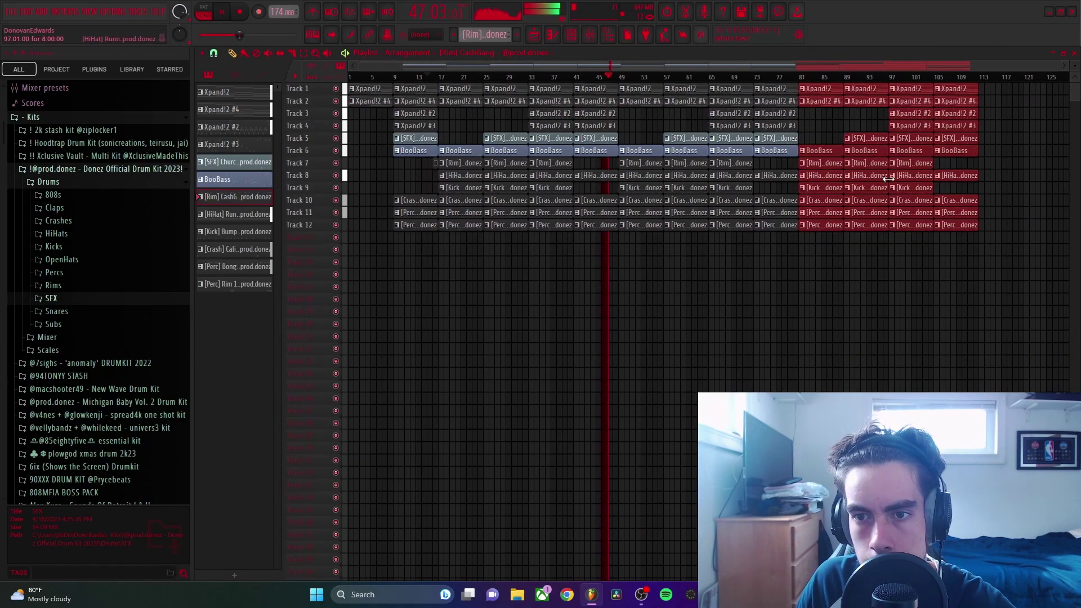
{"action": "scroll", "coordinate": [881, 189], "scroll_direction": "up", "scroll_amount": 1}
{"action": "left_click", "coordinate": [707, 280], "text": "ctrl"}
{"action": "scroll", "coordinate": [676, 273], "scroll_direction": "up", "scroll_amount": 5}
{"action": "scroll", "coordinate": [662, 269], "scroll_direction": "down", "scroll_amount": 3}
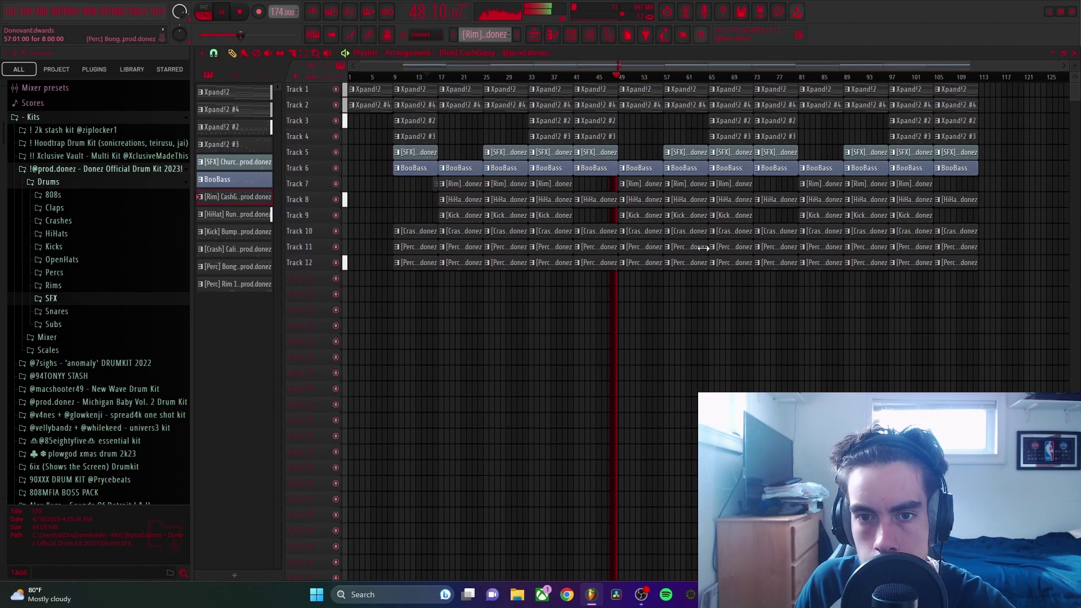
Step: Open the Tags folder in the browser and place the producer tag sample on Track 13 just before bar 9
{"action": "scroll", "coordinate": [90, 366], "scroll_direction": "down", "scroll_amount": 15}
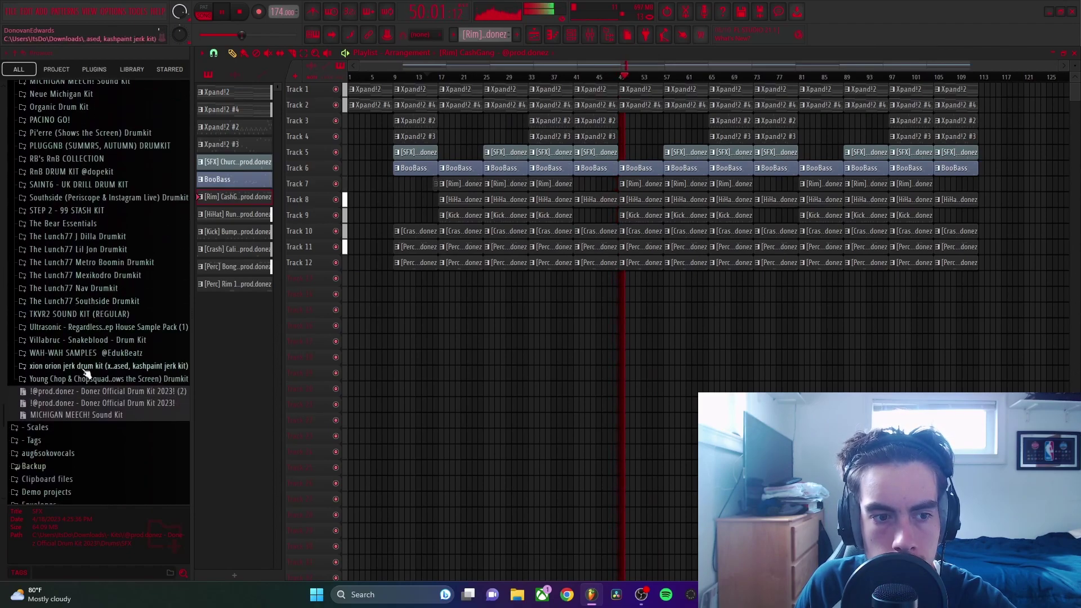
{"action": "left_click", "coordinate": [34, 302]}
{"action": "left_click_drag", "start_coordinate": [107, 323], "coordinate": [390, 281]}
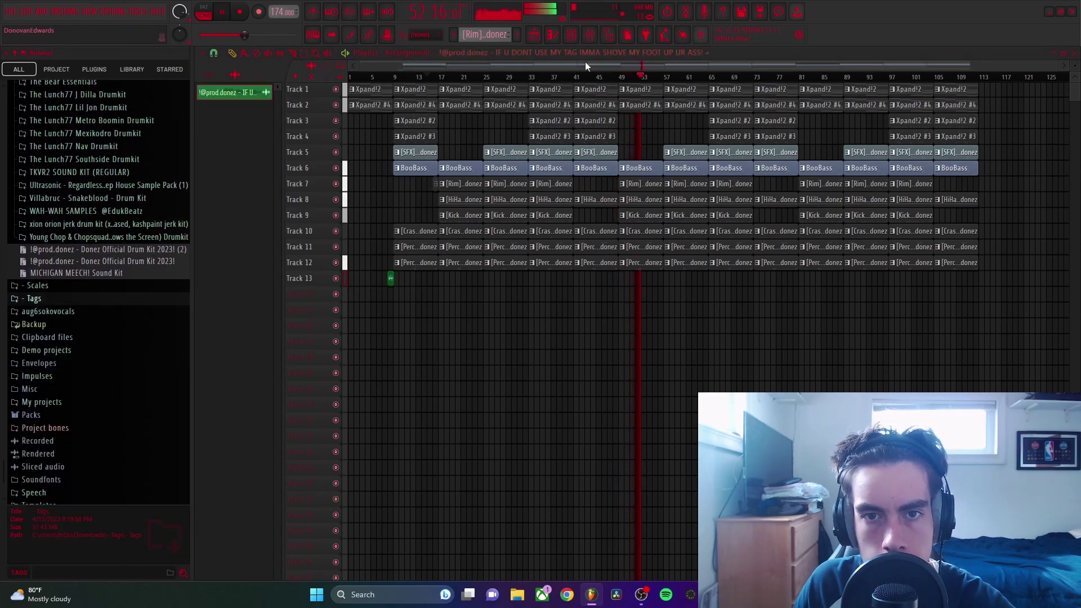
Step: Route the producer tag channel to mixer insert 13 and lower its level slightly
{"action": "left_click", "coordinate": [590, 35]}
{"action": "right_click", "coordinate": [557, 230]}
{"action": "mouse_move", "coordinate": [619, 187]}
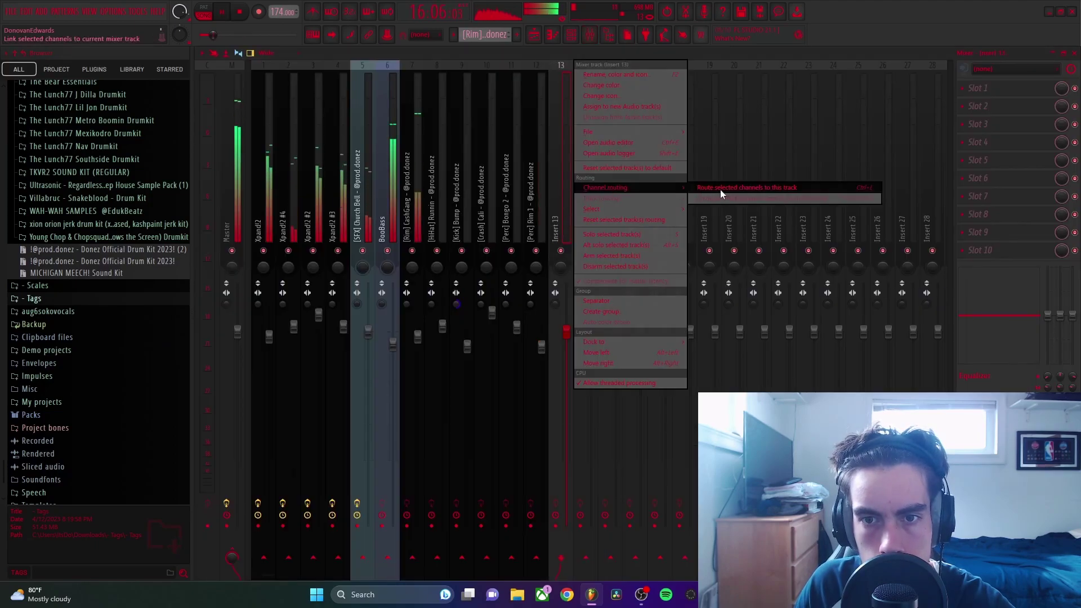
{"action": "left_click", "coordinate": [721, 190]}
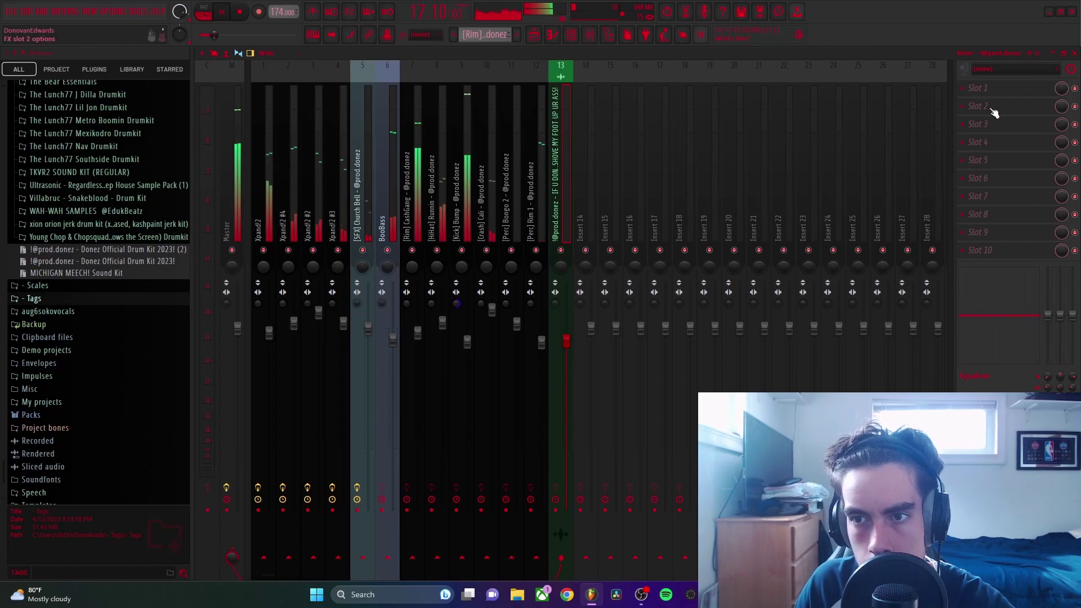
Step: Load Fruity Parametric EQ 2 on the tag's mixer track and cut the lows with band 1 at -18 dB, about 91 Hz
{"action": "key", "text": "space"}
{"action": "left_click", "coordinate": [990, 90]}
{"action": "mouse_move", "coordinate": [986, 102]}
{"action": "left_click", "coordinate": [904, 142]}
{"action": "key", "text": "space"}
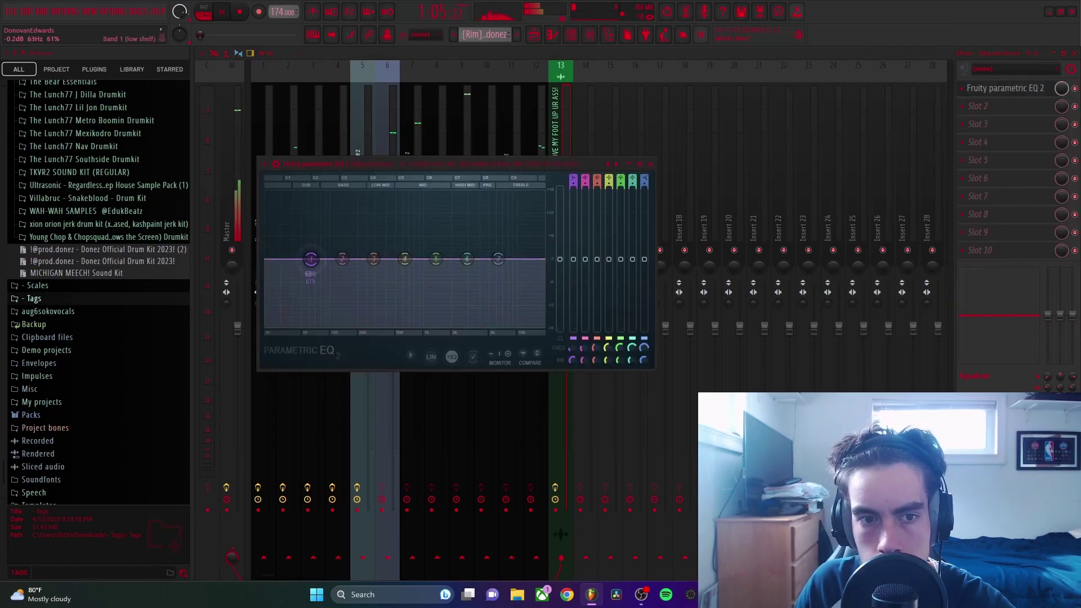
{"action": "left_click_drag", "start_coordinate": [311, 259], "coordinate": [325, 327]}
{"action": "left_click", "coordinate": [650, 164]}
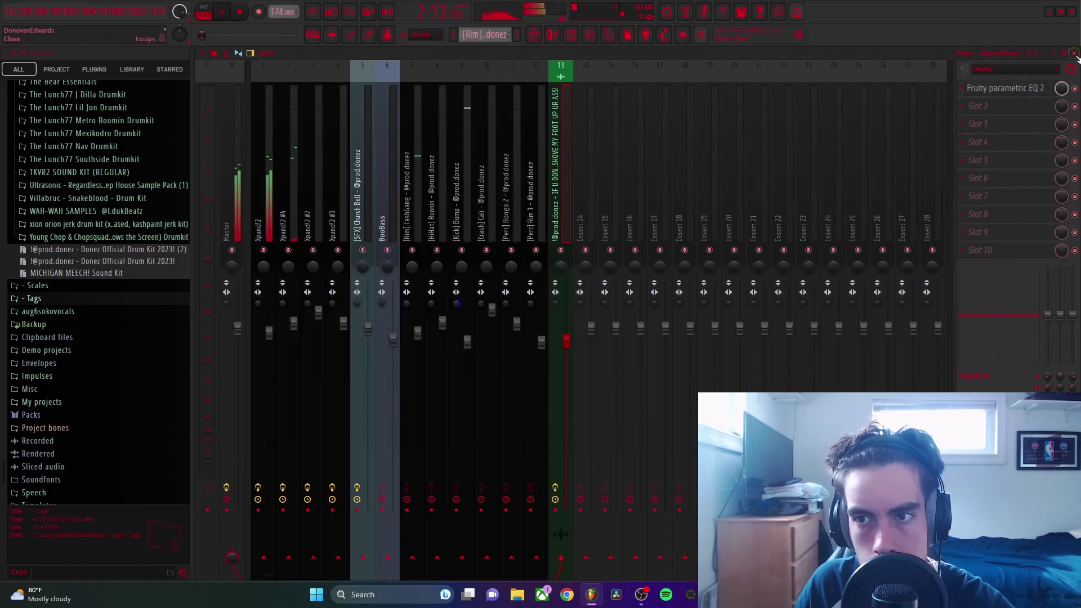
Step: Recheck the tag's EQ curve during playback and lower the tag's mixer level a little further
{"action": "key", "text": "F5"}
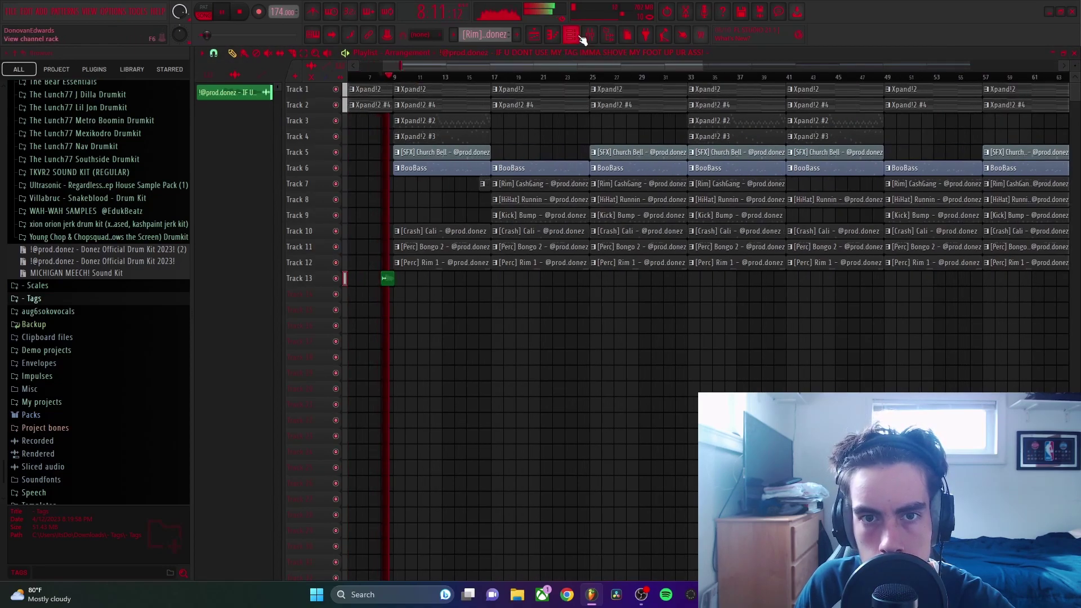
{"action": "left_click", "coordinate": [589, 36]}
{"action": "left_click", "coordinate": [987, 91]}
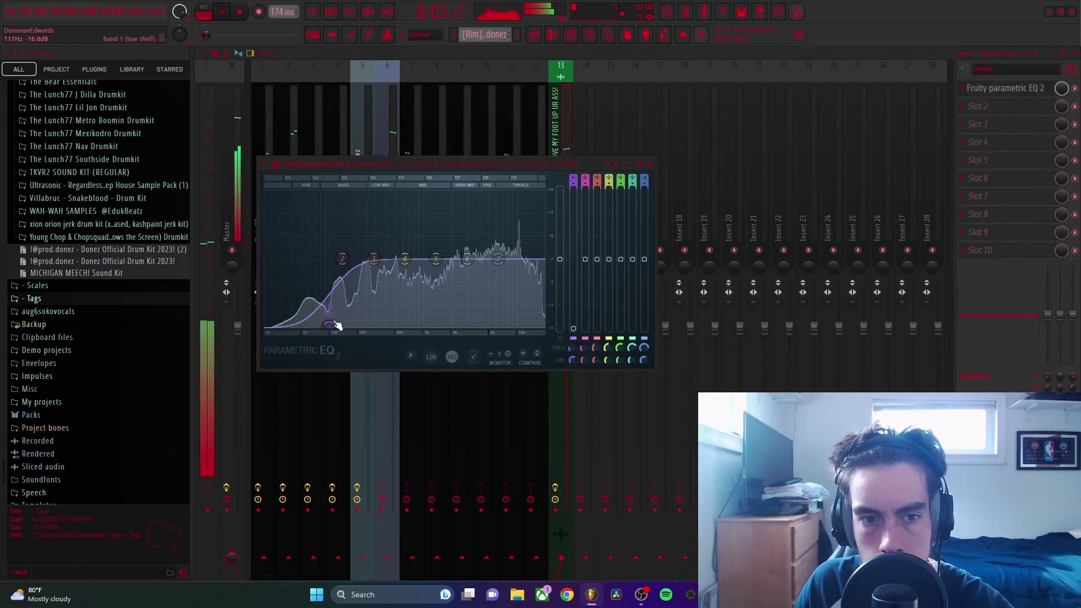
{"action": "key", "text": "space"}
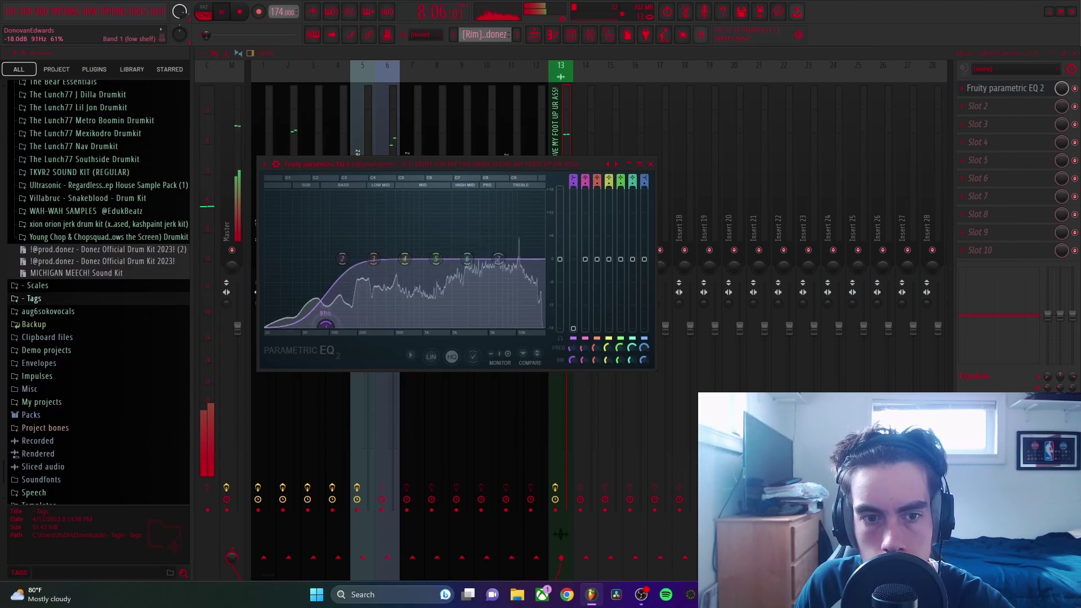
{"action": "left_click_drag", "start_coordinate": [565, 374], "coordinate": [566, 384]}
{"action": "key", "text": "space"}
{"action": "key", "text": "space"}
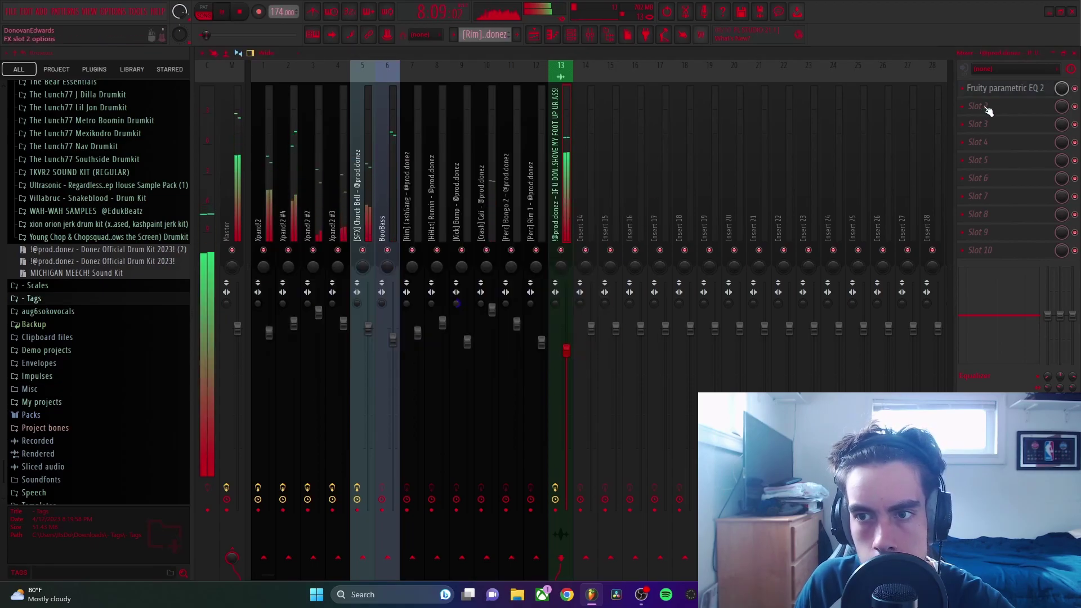
Step: Close the mixer and inspect the Xpand!2 #4 chord notes in the piano roll
{"action": "left_click", "coordinate": [1075, 53]}
{"action": "scroll", "coordinate": [452, 164], "scroll_direction": "down", "scroll_amount": 3}
{"action": "double_click", "coordinate": [454, 106]}
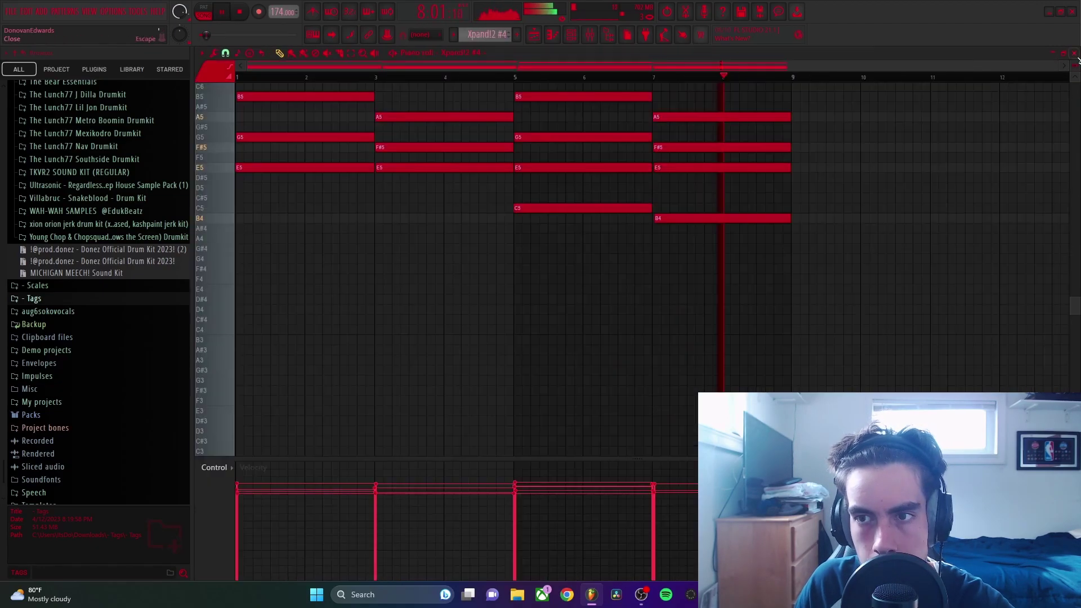
{"action": "left_click", "coordinate": [1075, 53]}
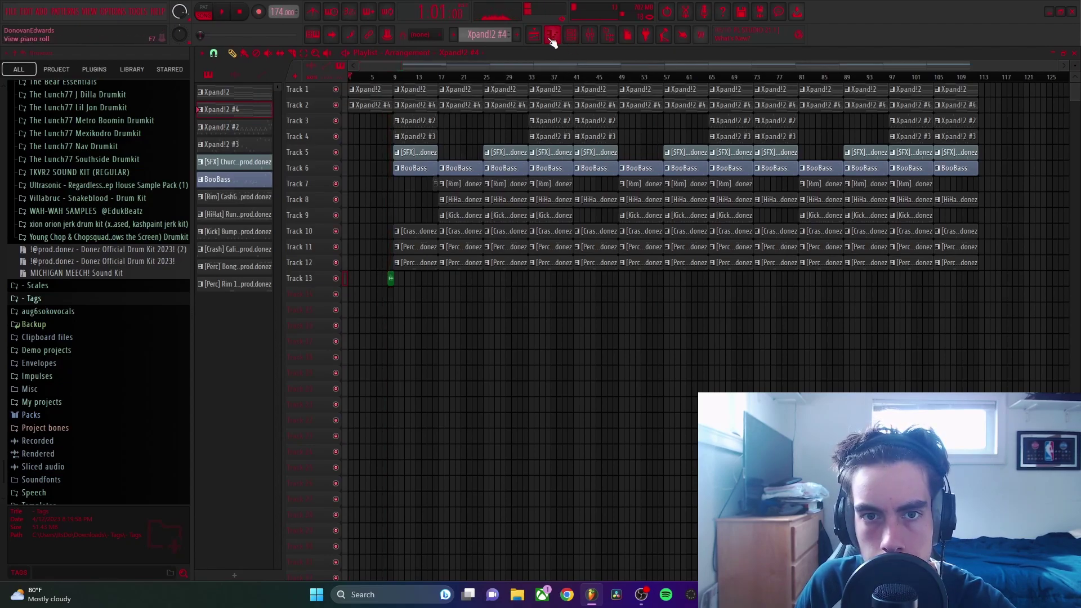
Step: Create a new empty pattern and place it at bar 1 on Track 14 of the playlist
{"action": "left_click", "coordinate": [518, 35]}
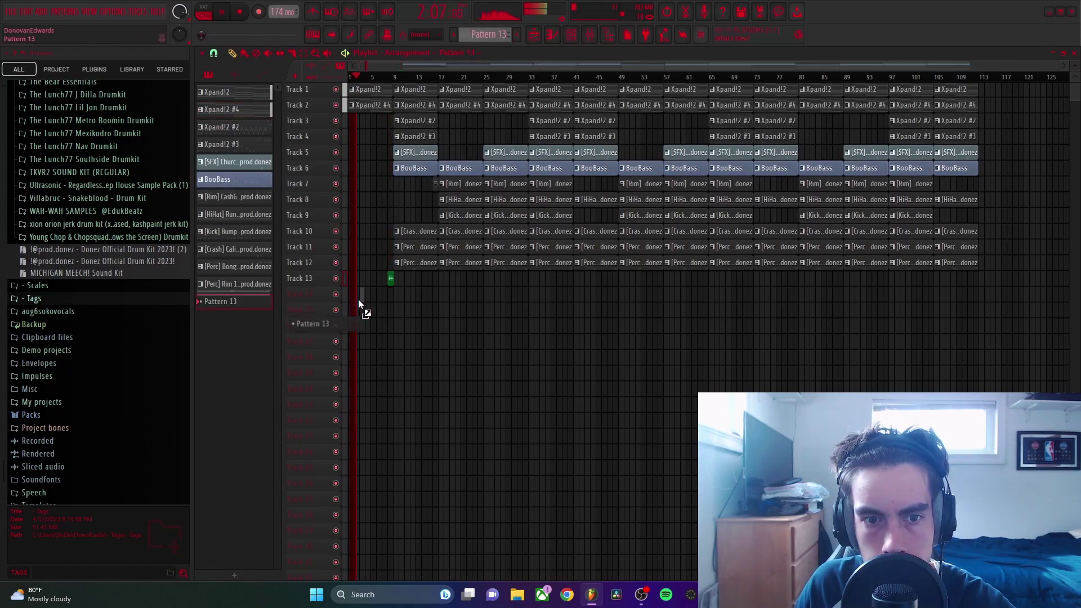
{"action": "scroll", "coordinate": [357, 307], "scroll_direction": "up", "scroll_amount": 3}
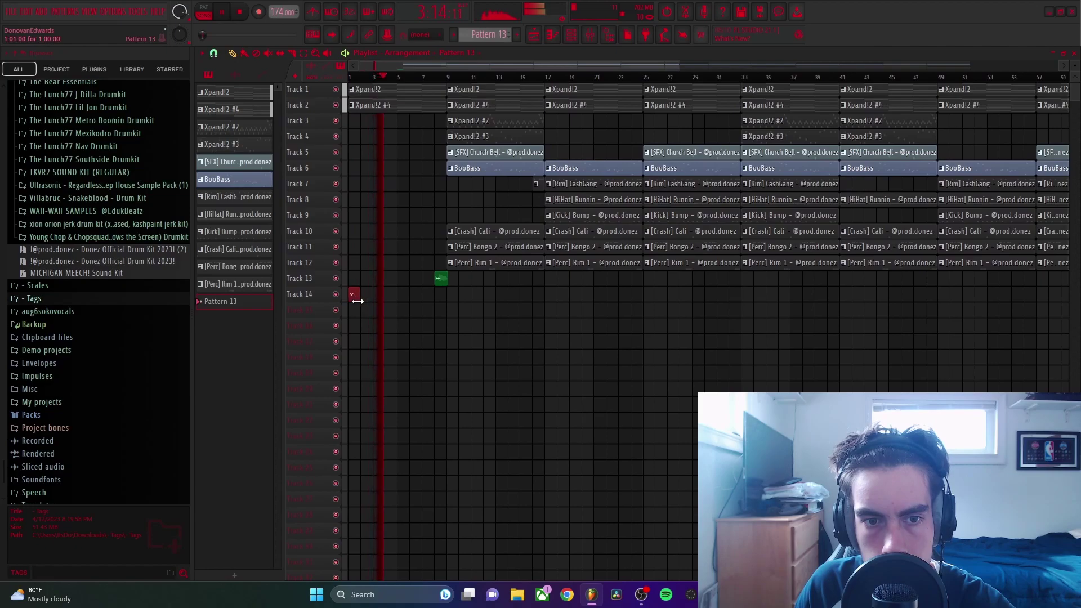
Step: Stretch the new pattern clip on Track 14 and add an Xpand!2 channel with the Acoustic Piano preset 03 Hard Grand Piano
{"action": "left_click_drag", "start_coordinate": [358, 301], "coordinate": [435, 301]}
{"action": "left_click", "coordinate": [572, 35]}
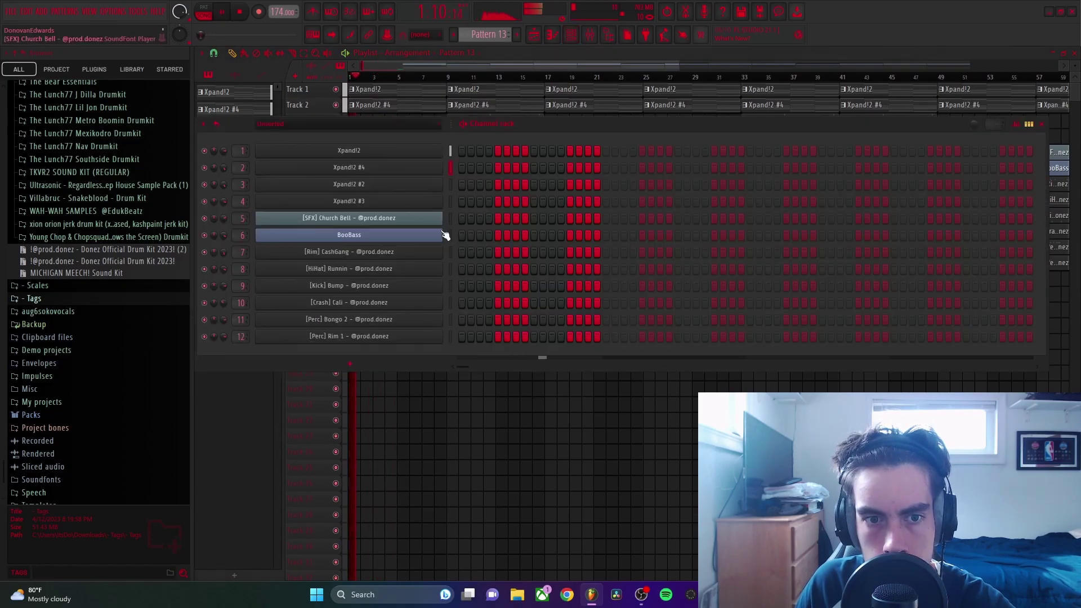
{"action": "left_click", "coordinate": [388, 365]}
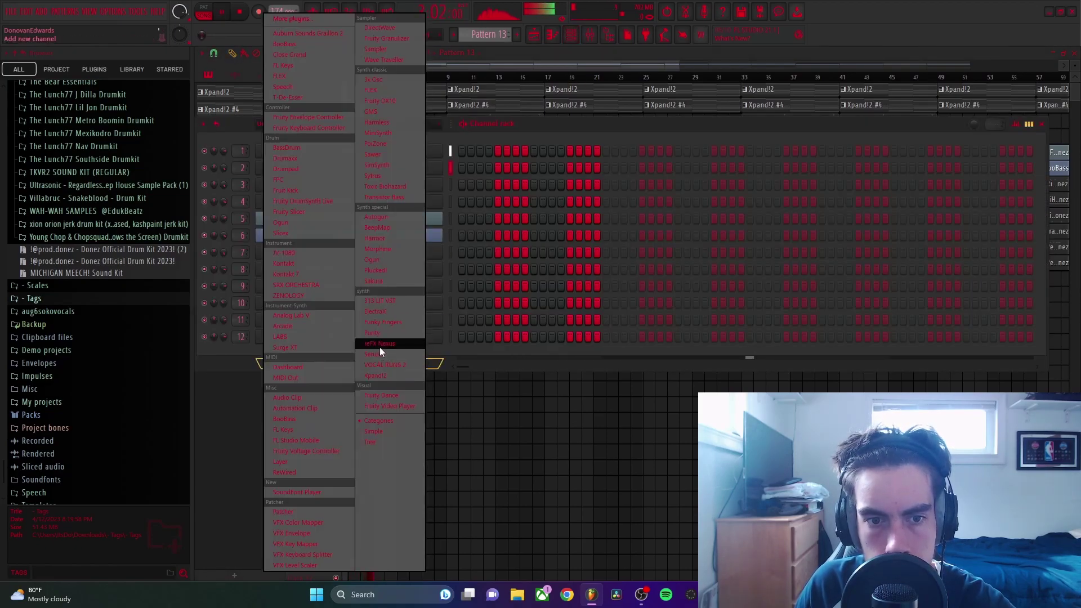
{"action": "left_click", "coordinate": [380, 374]}
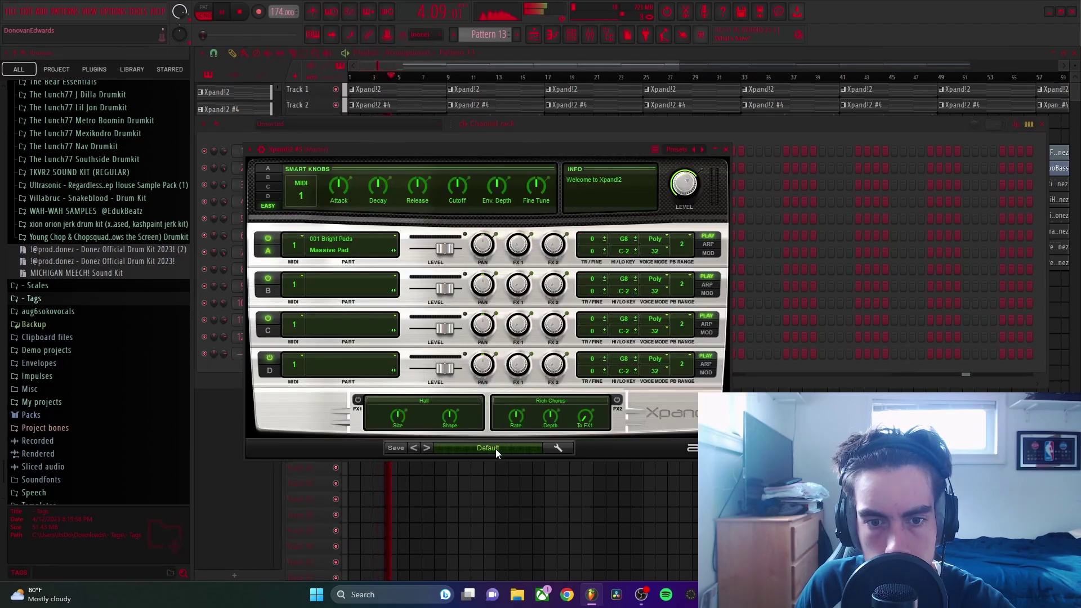
{"action": "left_click", "coordinate": [495, 449]}
{"action": "mouse_move", "coordinate": [466, 487]}
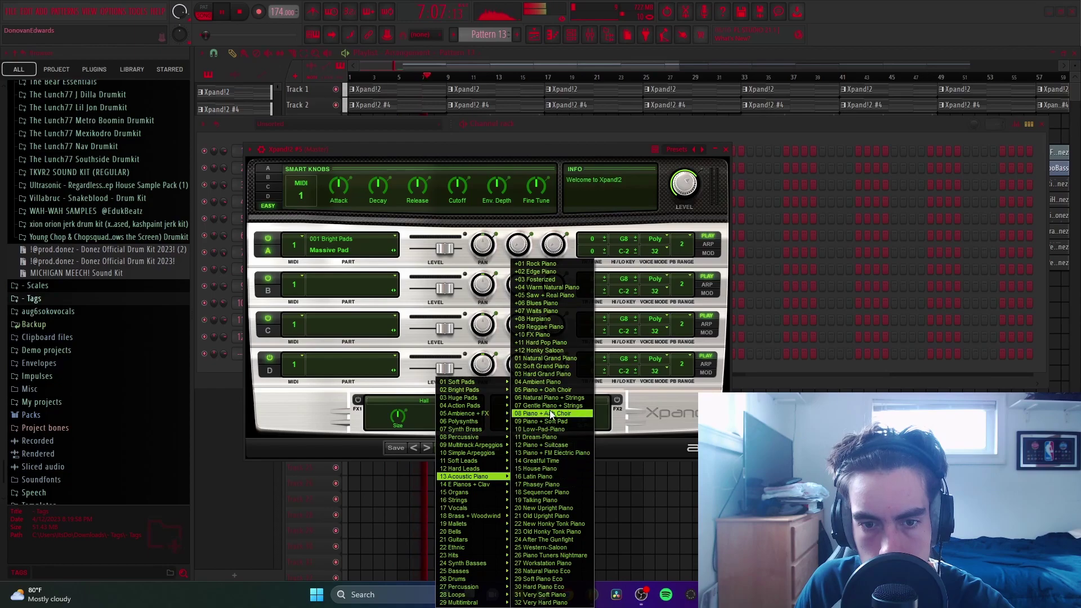
{"action": "left_click", "coordinate": [545, 374]}
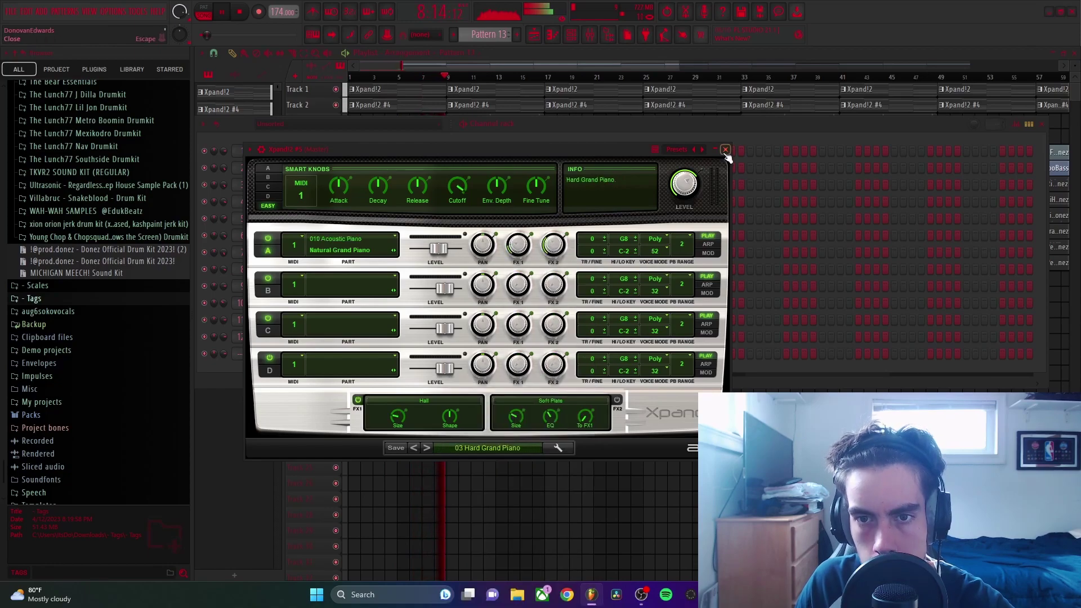
{"action": "key", "text": "Escape"}
Step: Write a line in the new Xpand!2 channel's piano roll: E3 for four bars, C3 for two bars and B2 for two bars
{"action": "right_click", "coordinate": [440, 350]}
{"action": "left_click", "coordinate": [481, 354]}
{"action": "scroll", "coordinate": [344, 370], "scroll_direction": "down", "scroll_amount": 4}
{"action": "left_click_drag", "start_coordinate": [343, 370], "coordinate": [182, 370]}
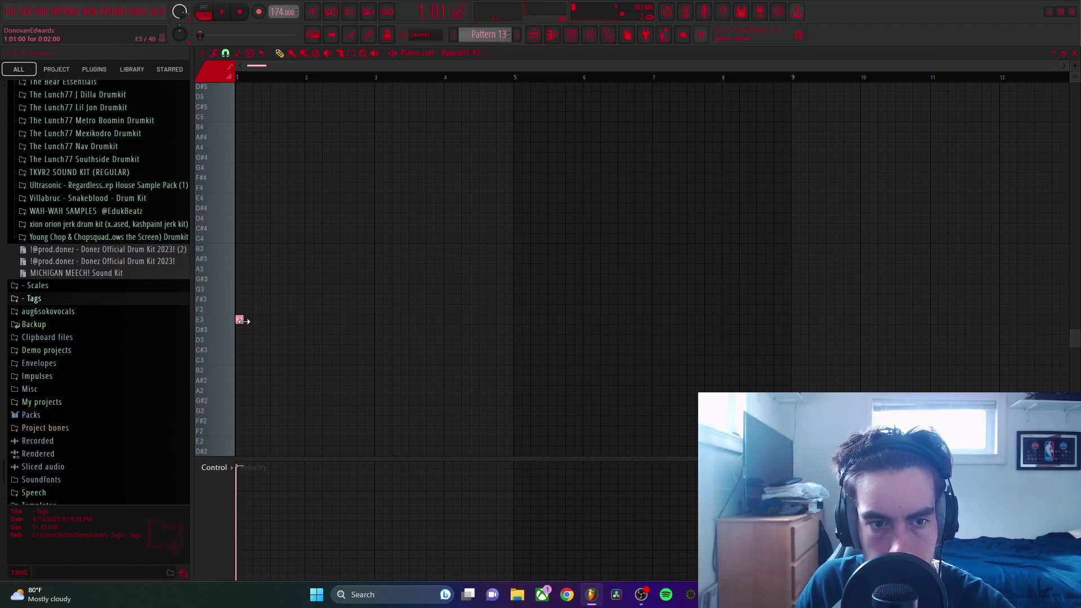
{"action": "left_click", "coordinate": [524, 361]}
{"action": "left_click_drag", "start_coordinate": [506, 329], "coordinate": [510, 363]}
{"action": "key", "text": "space"}
{"action": "left_click_drag", "start_coordinate": [791, 361], "coordinate": [655, 365]}
{"action": "left_click", "coordinate": [653, 372]}
Step: Lower the three notes by one octave and layer a copy of them one octave higher, auditioning both versions
{"action": "key", "text": "ctrl+Down"}
{"action": "key", "text": "space"}
{"action": "key", "text": "space"}
{"action": "scroll", "coordinate": [651, 374], "scroll_direction": "down", "scroll_amount": 6}
{"action": "left_click_drag", "start_coordinate": [468, 189], "coordinate": [727, 277]}
{"action": "key", "text": "ctrl+c"}
{"action": "key", "text": "ctrl+v"}
{"action": "key", "text": "ctrl+Up"}
{"action": "key", "text": "space"}
{"action": "key", "text": "space"}
{"action": "left_click", "coordinate": [623, 204], "text": "ctrl"}
{"action": "key", "text": "ctrl+a"}
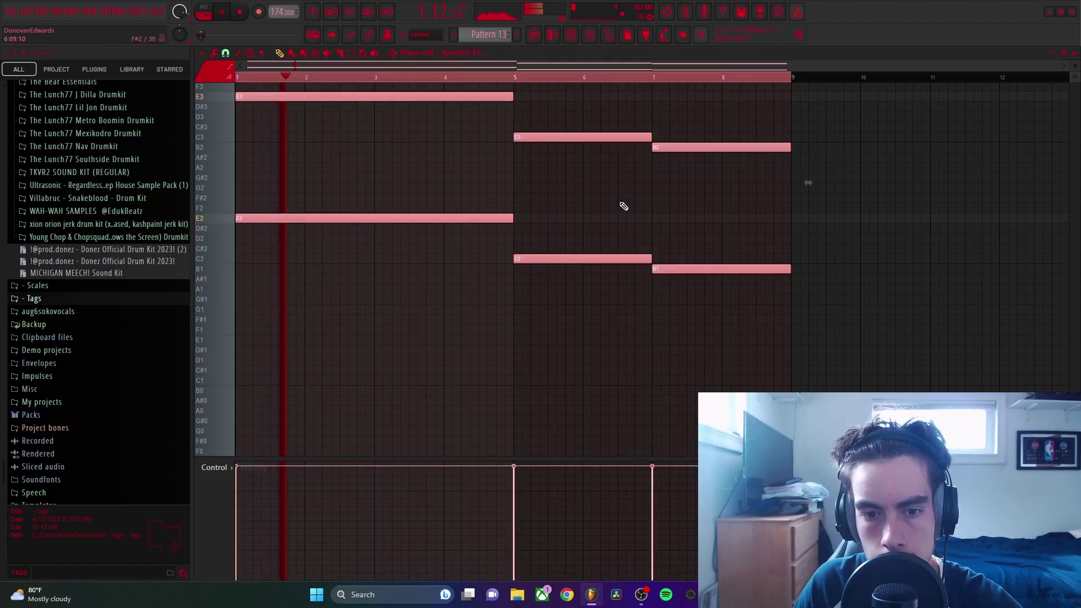
{"action": "key", "text": "ctrl+d"}
{"action": "scroll", "coordinate": [901, 137], "scroll_direction": "up", "scroll_amount": 4}
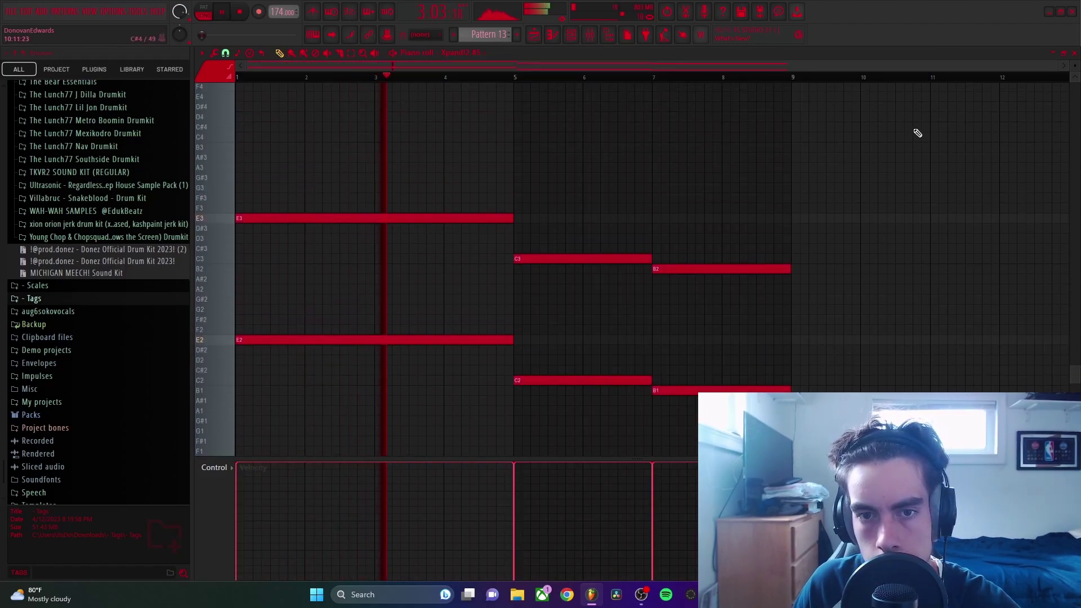
Step: Repeat the Pattern 13 clip along Track 14 to the end of the arrangement and remove the extra clip
{"action": "key", "text": "F7"}
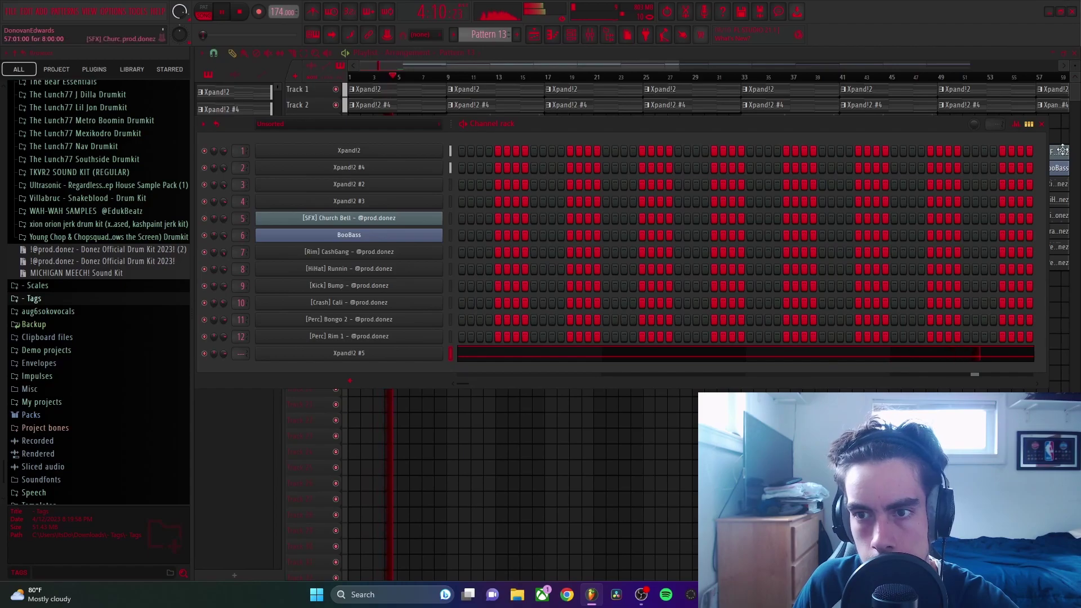
{"action": "key", "text": "F6"}
{"action": "key", "text": "ctrl+b"}
{"action": "key", "text": "ctrl+b"}
{"action": "key", "text": "ctrl+b"}
{"action": "key", "text": "ctrl+b"}
{"action": "key", "text": "ctrl+b"}
{"action": "key", "text": "ctrl+b"}
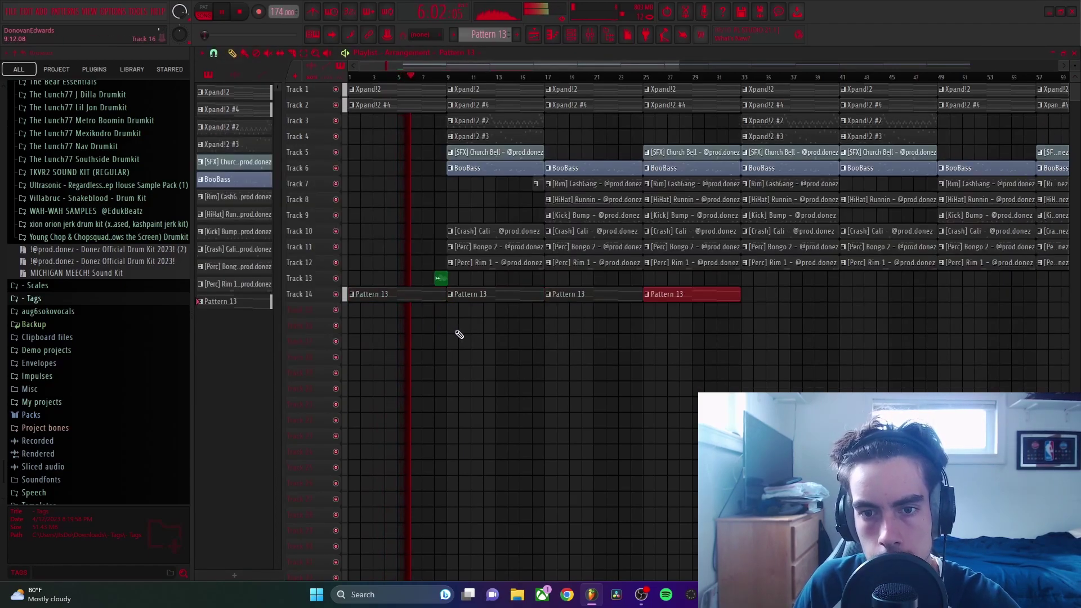
{"action": "key", "text": "Page_Down"}
{"action": "key", "text": "ctrl+b"}
{"action": "key", "text": "ctrl+b"}
{"action": "key", "text": "ctrl+b"}
{"action": "key", "text": "Delete"}
Step: Delete the lower-octave notes E2, C2 and B1 from Pattern 13's piano roll
{"action": "double_click", "coordinate": [421, 300]}
{"action": "left_click_drag", "start_coordinate": [406, 329], "coordinate": [809, 394]}
{"action": "key", "text": "Delete"}
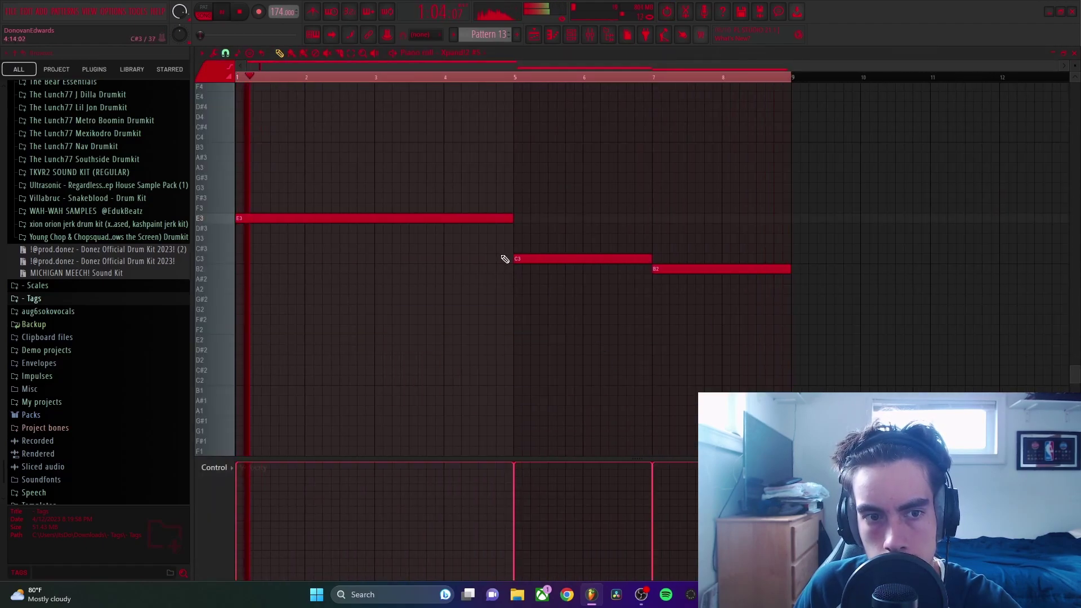
Step: Try the remaining Pattern 13 notes one octave lower during playback and move them back up
{"action": "key", "text": "ctrl+Down"}
{"action": "left_click", "coordinate": [496, 79]}
{"action": "key", "text": "ctrl+a"}
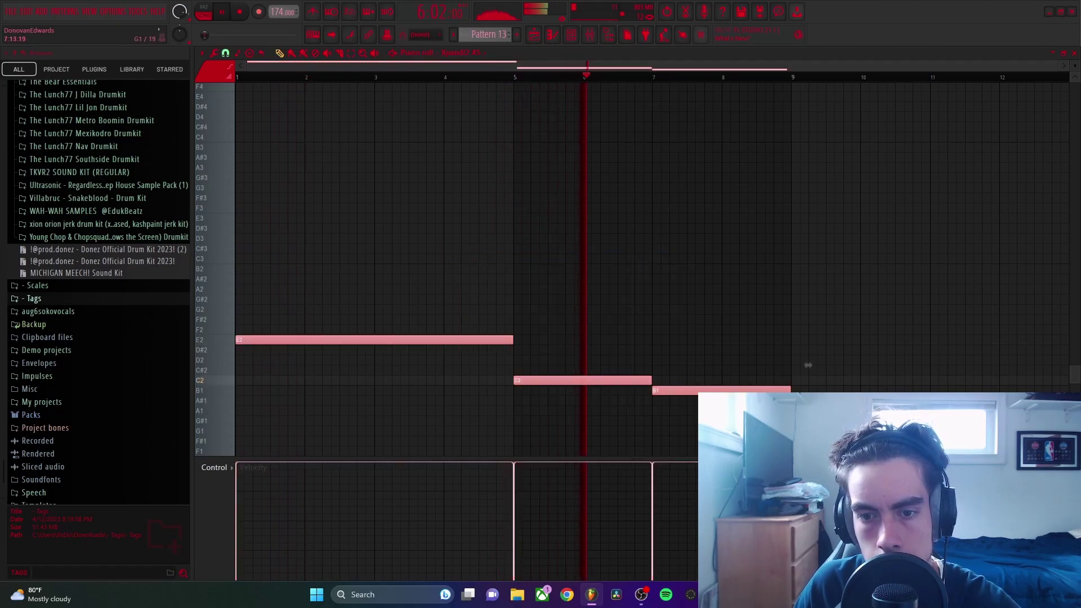
{"action": "key", "text": "ctrl+Up"}
{"action": "key", "text": "ctrl+d"}
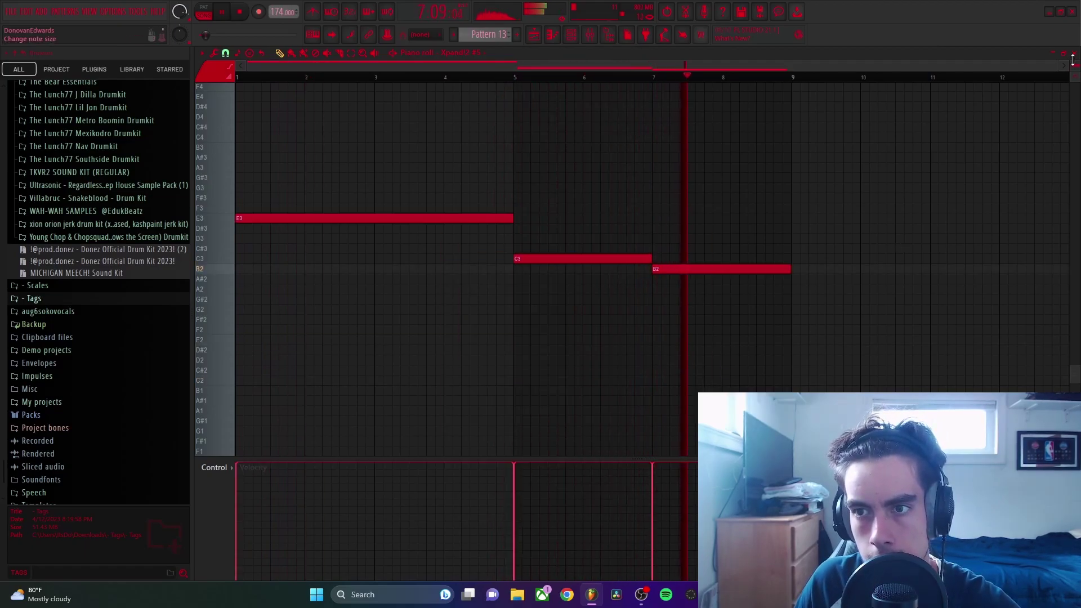
Step: Route the new Xpand!2 #5 channel to mixer track 14 and raise its level slightly
{"action": "key", "text": "F5"}
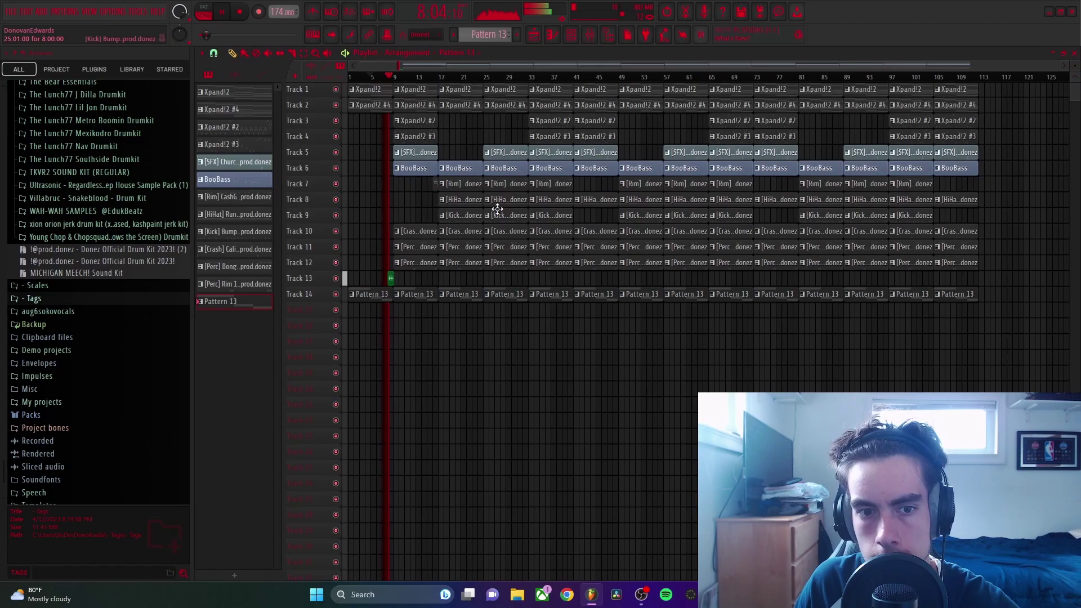
{"action": "left_click", "coordinate": [590, 36]}
{"action": "right_click", "coordinate": [584, 210]}
{"action": "mouse_move", "coordinate": [647, 188]}
{"action": "left_click", "coordinate": [749, 191]}
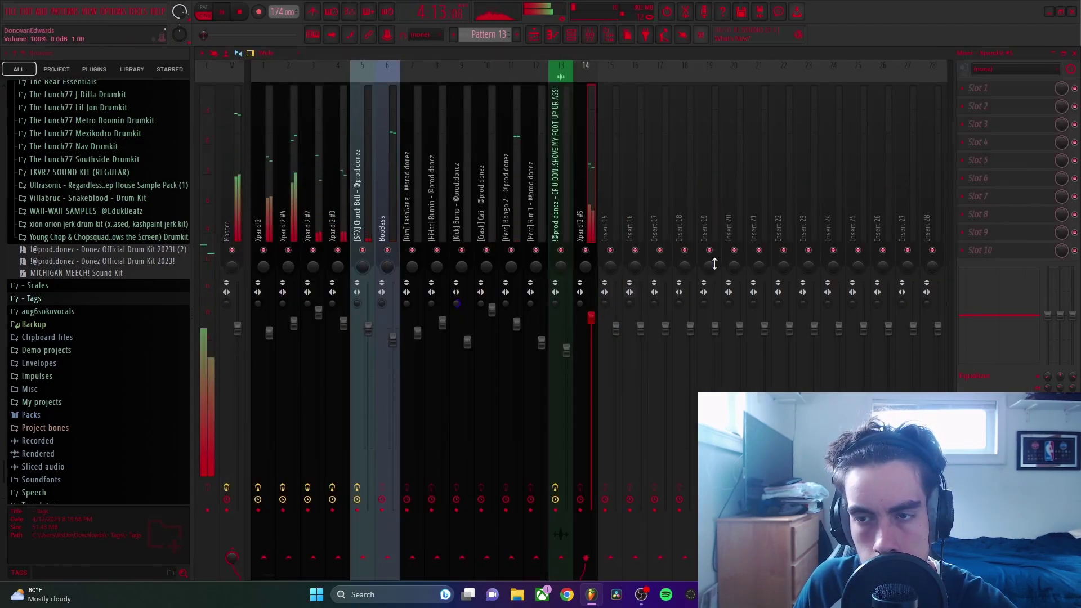
Step: Load Fruity Parametric EQ 2 on the Xpand!2 #5 mixer track and cut the lows with band 1, auditioning the result
{"action": "left_click", "coordinate": [983, 88]}
{"action": "left_click", "coordinate": [811, 473]}
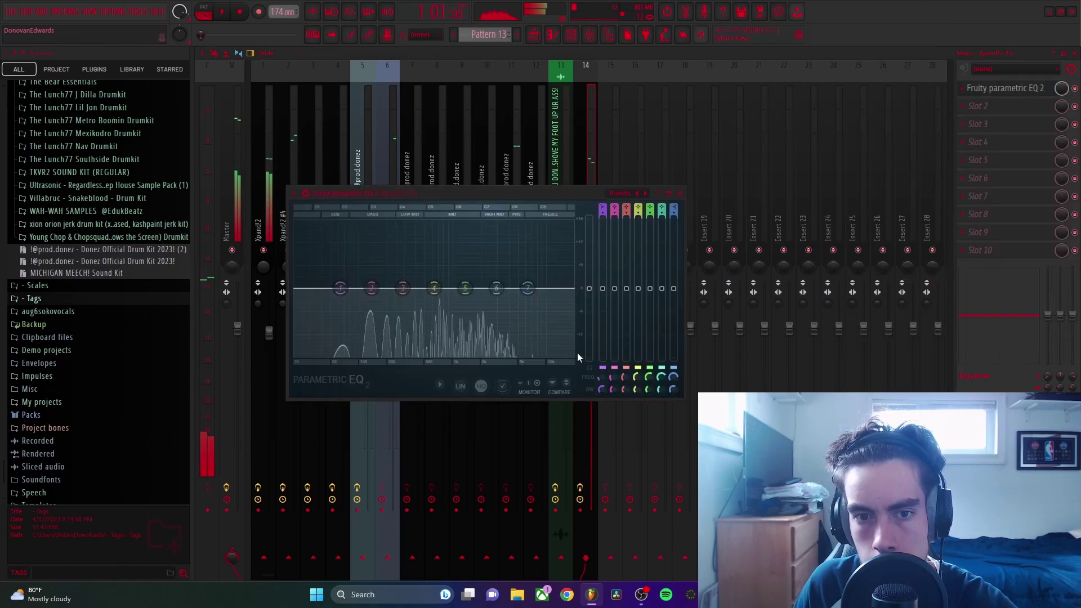
{"action": "left_click_drag", "start_coordinate": [340, 288], "coordinate": [346, 355]}
{"action": "key", "text": "space"}
{"action": "key", "text": "space"}
{"action": "left_click", "coordinate": [679, 194]}
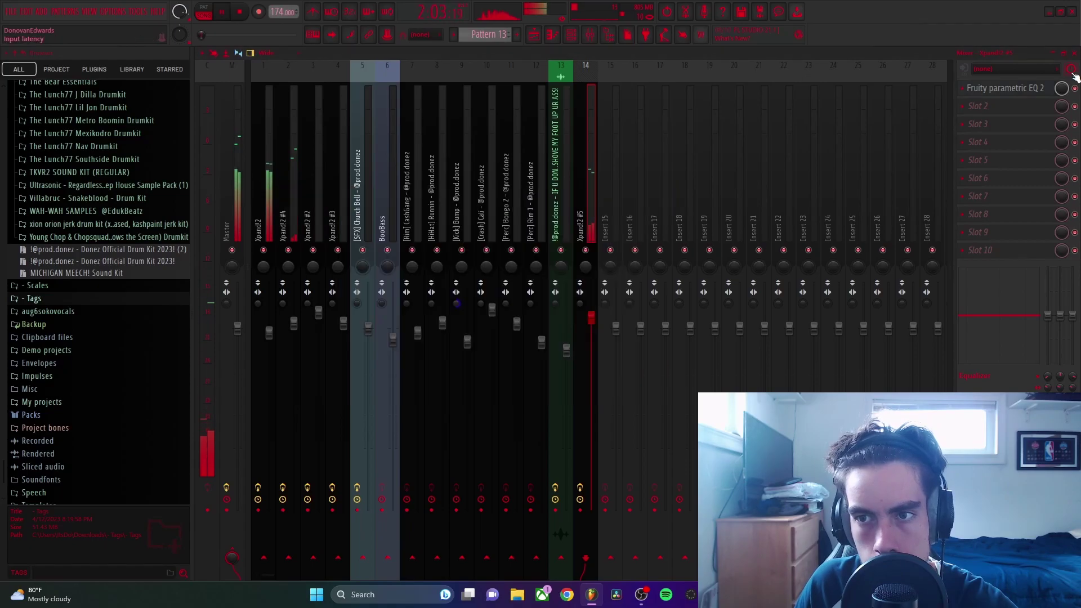
Step: Delete the Pattern 13 clip at bar 1 and move the remaining Pattern 13 clips up to Track 13
{"action": "key", "text": "F5"}
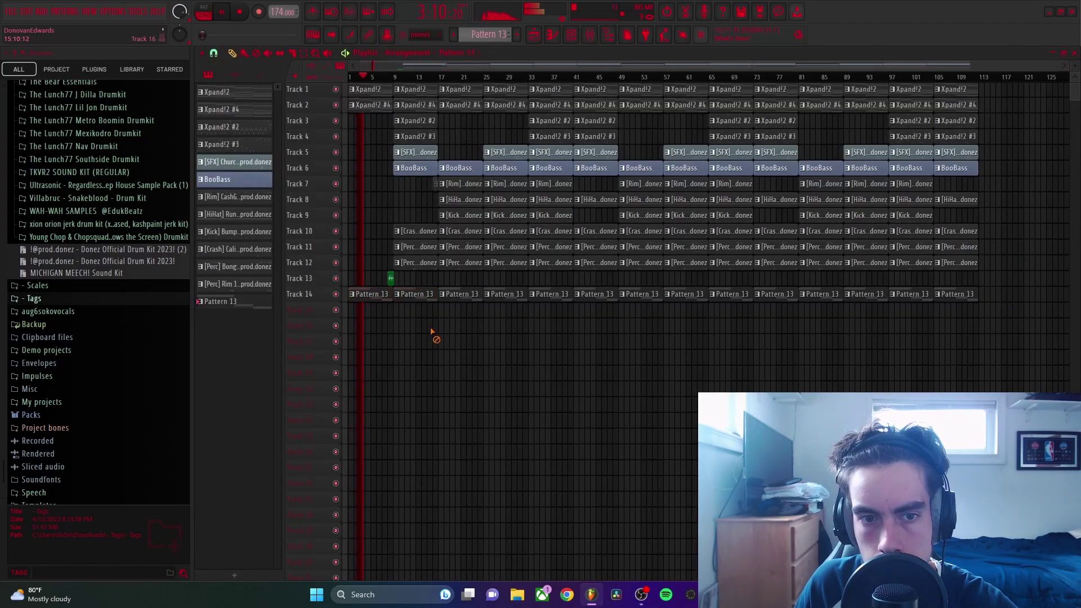
{"action": "right_click", "coordinate": [357, 295]}
{"action": "left_click", "coordinate": [316, 301]}
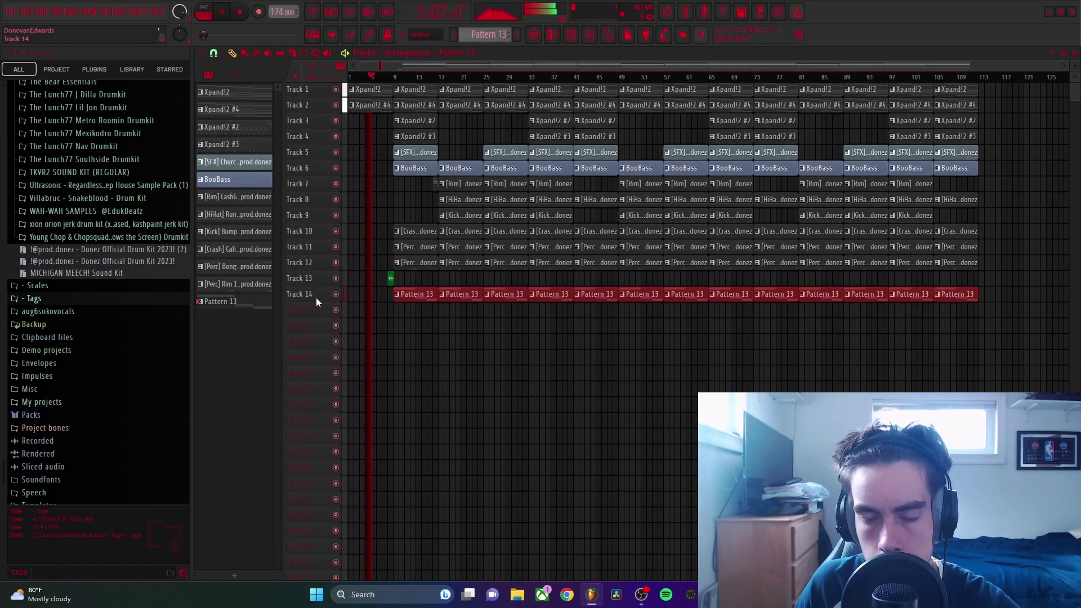
{"action": "key", "text": "shift+Up"}
{"action": "scroll", "coordinate": [437, 305], "scroll_direction": "up", "scroll_amount": 3}
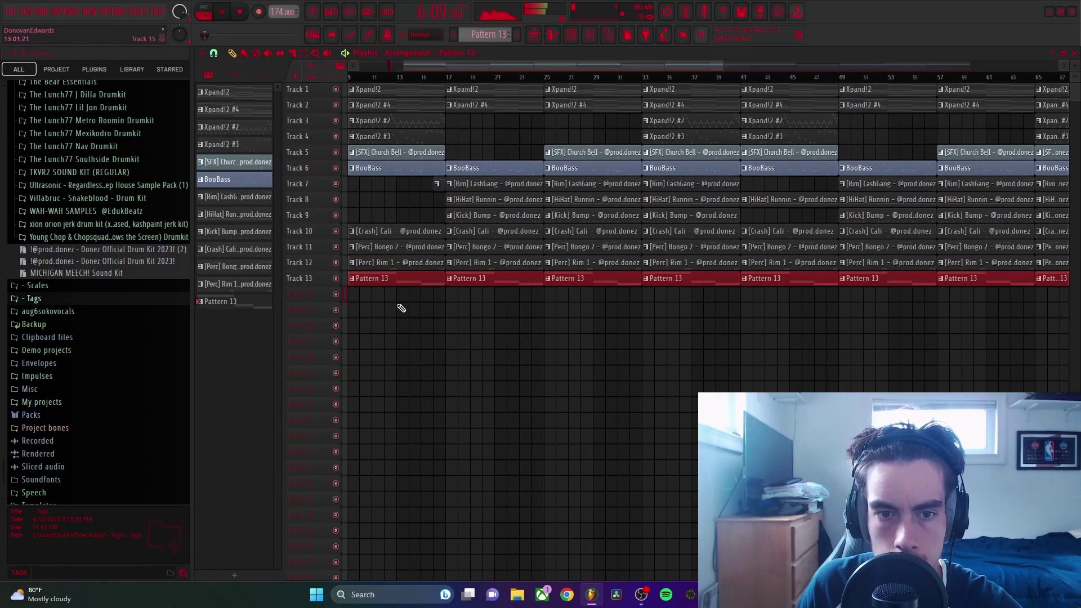
{"action": "left_click", "coordinate": [383, 314], "text": "ctrl"}
Step: Move the producer tag clip before bar 9 from Track 13 down to Track 14
{"action": "scroll", "coordinate": [402, 313], "scroll_direction": "up", "scroll_amount": 2}
{"action": "scroll", "coordinate": [403, 314], "scroll_direction": "left", "scroll_amount": 3}
{"action": "left_click_drag", "start_coordinate": [419, 269], "coordinate": [457, 304]}
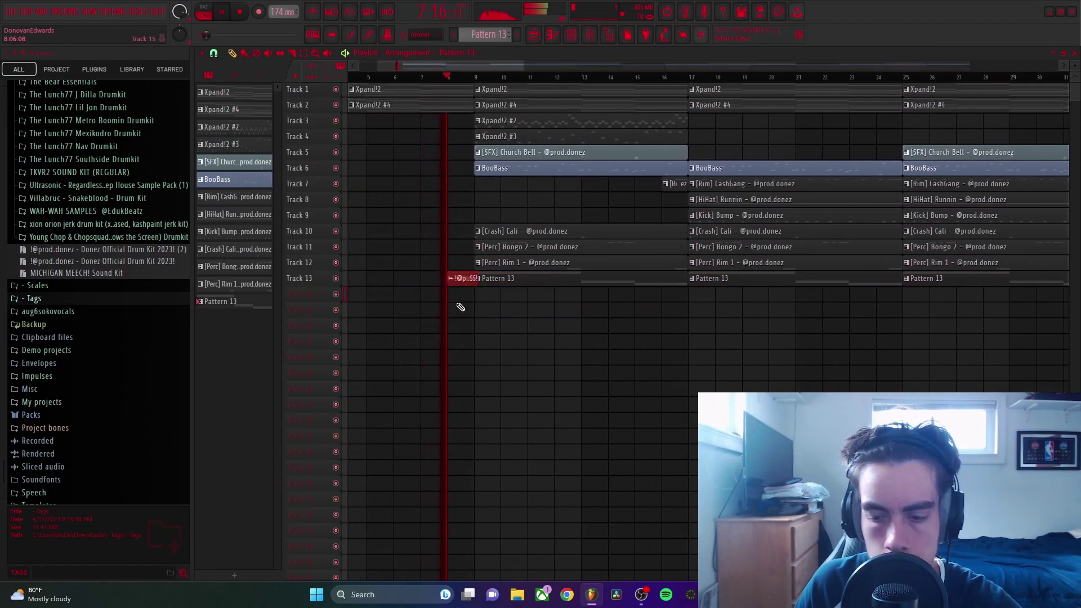
{"action": "key", "text": "shift+Down"}
{"action": "left_click", "coordinate": [445, 261], "text": "ctrl"}
Step: Shift all clips on Tracks 7 to 14, including the drums, Pattern 13 and the tag, down by one track
{"action": "scroll", "coordinate": [428, 247], "scroll_direction": "down", "scroll_amount": 4}
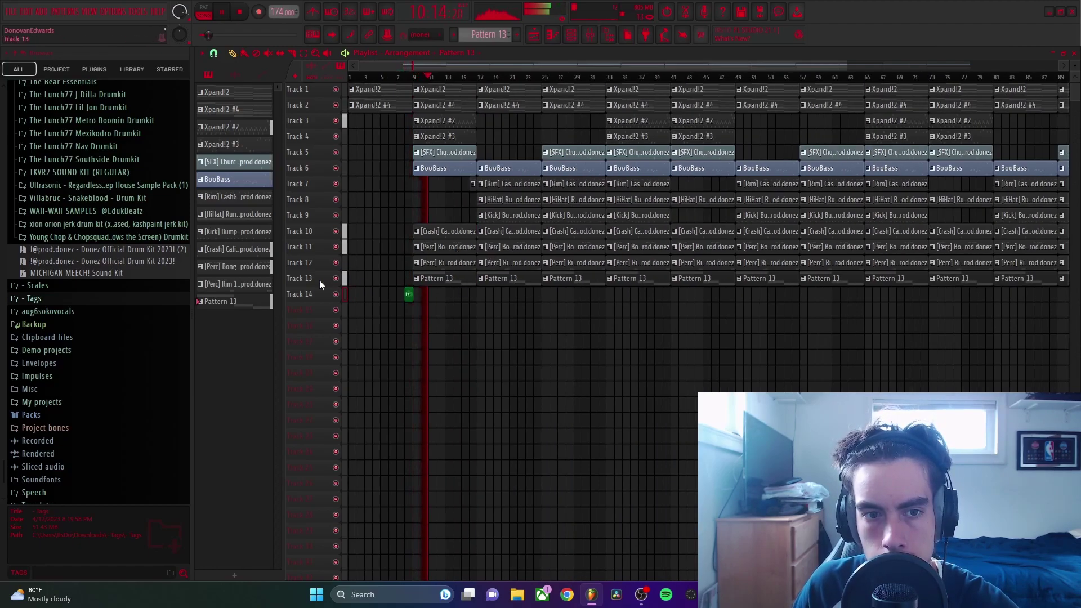
{"action": "left_click", "coordinate": [343, 283]}
{"action": "left_click", "coordinate": [394, 230], "text": "ctrl"}
{"action": "left_click_drag", "start_coordinate": [331, 153], "coordinate": [331, 276]}
{"action": "left_click", "coordinate": [366, 205], "text": "ctrl"}
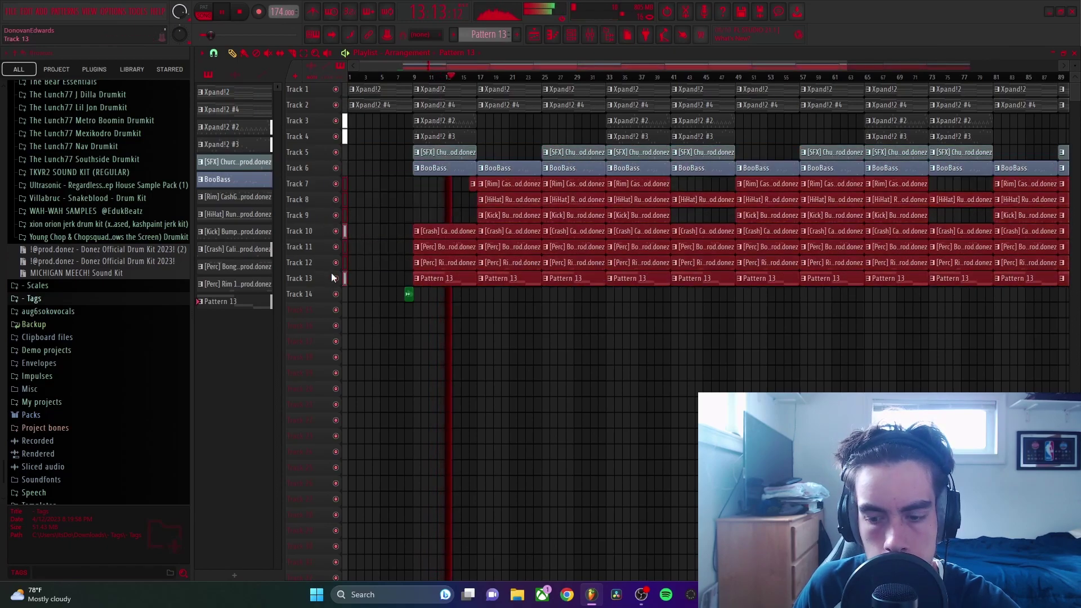
{"action": "left_click_drag", "start_coordinate": [319, 186], "coordinate": [332, 297]}
{"action": "key", "text": "shift+Down"}
{"action": "left_click", "coordinate": [369, 294], "text": "ctrl"}
Step: Move all Pattern 13 clips from Track 14 up to the emptied Track 7, directly below the bass
{"action": "left_click", "coordinate": [316, 297], "text": "ctrl"}
{"action": "key", "text": "shift+Up"}
{"action": "key", "text": "shift+Up"}
{"action": "key", "text": "shift+Up"}
{"action": "key", "text": "shift+Up"}
{"action": "key", "text": "shift+Up"}
{"action": "key", "text": "shift+Up"}
{"action": "key", "text": "shift+Up"}
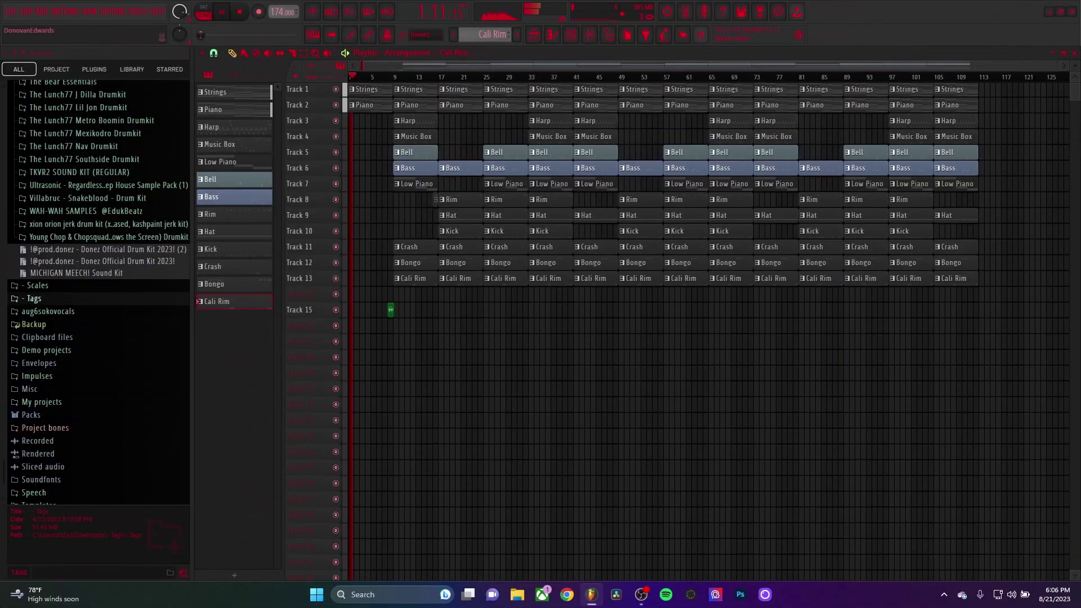
Step: Play the arrangement with its renamed patterns from bar 1
{"action": "key", "text": "space"}
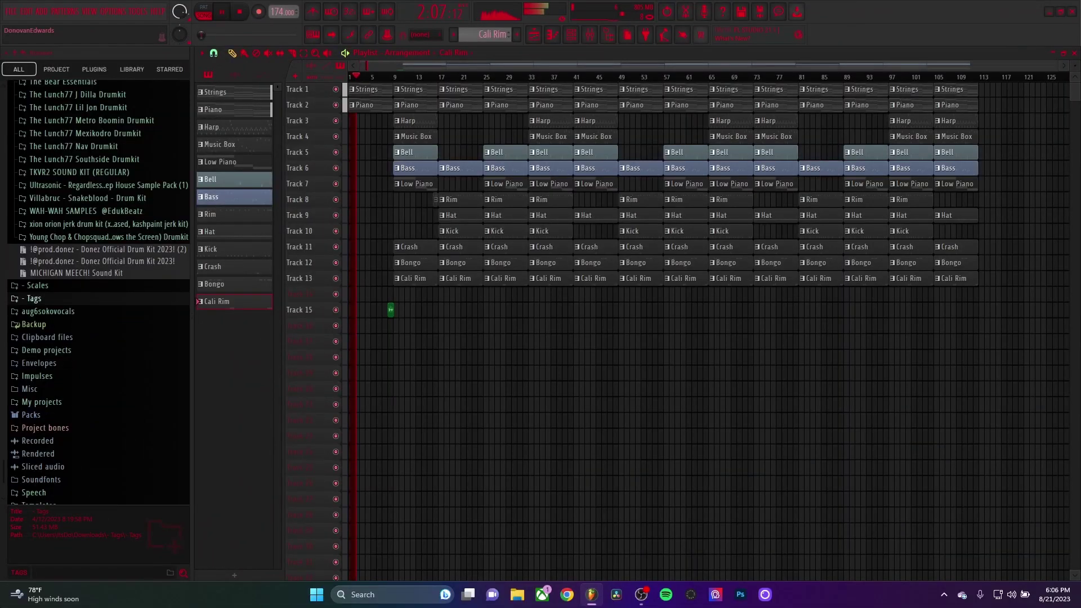